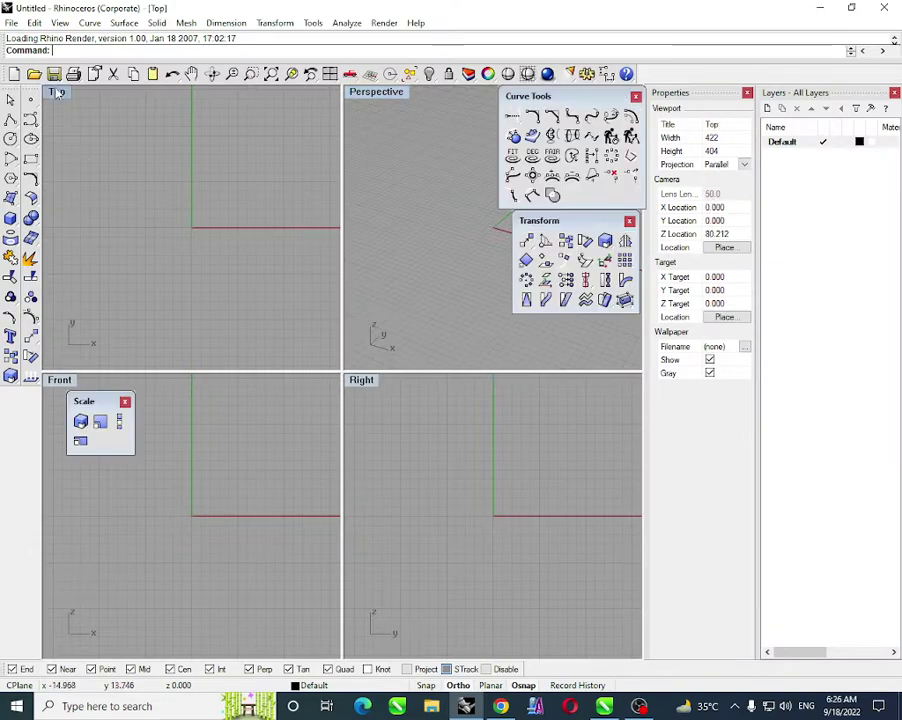
- Maximize the Top viewport and open the image of four round patterns from the Desktop as a background bitmap
double_click(55, 92)
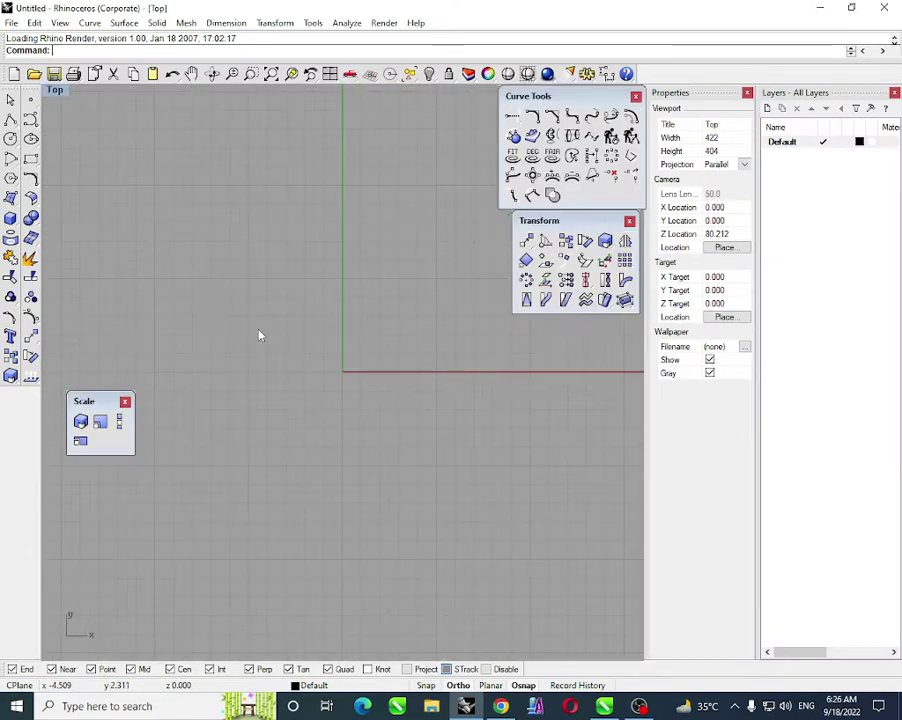
scroll(261, 334, "down", 8)
right_click_drag(264, 364, 241, 361)
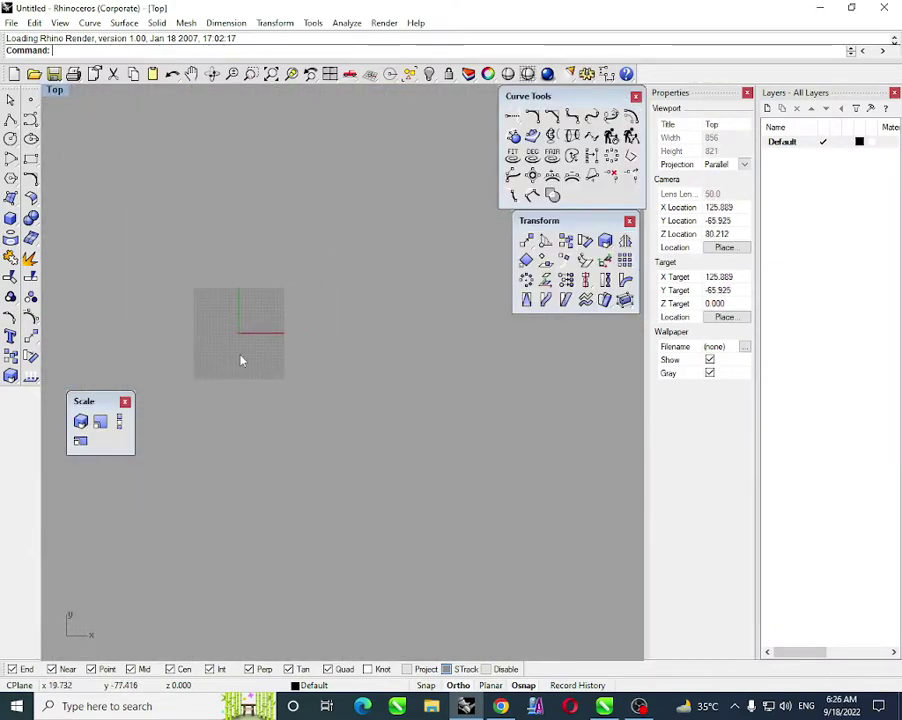
left_click(60, 22)
mouse_move(234, 229)
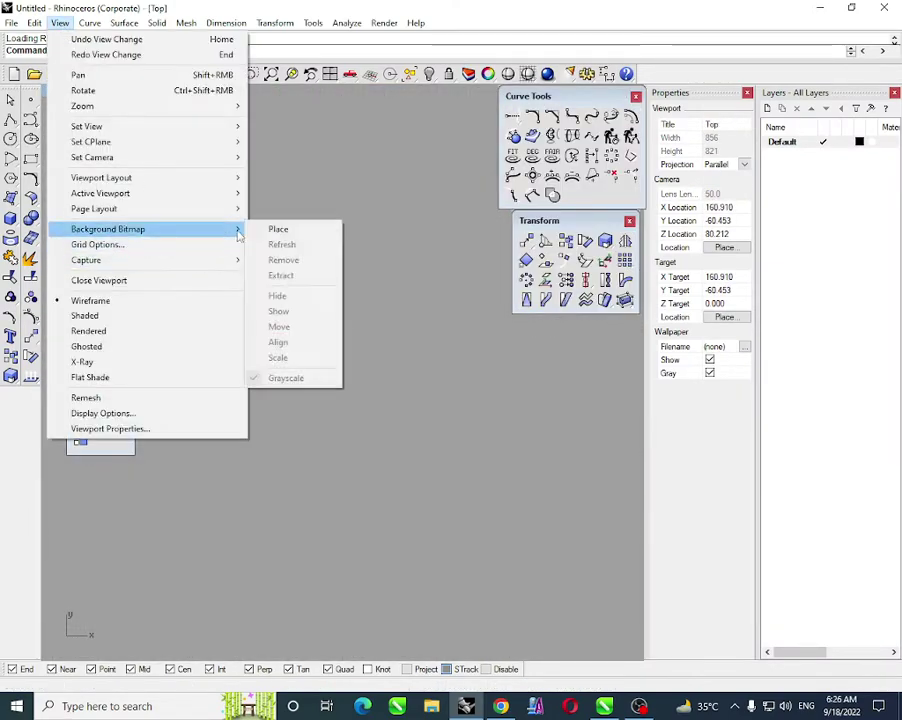
left_click(270, 228)
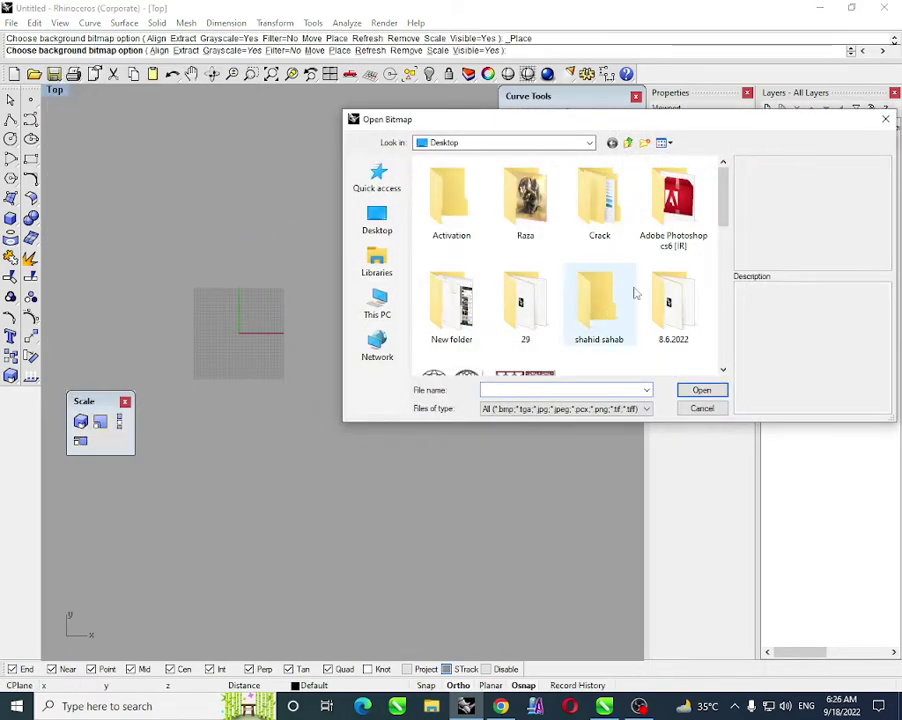
scroll(634, 291, "down", 2)
double_click(451, 260)
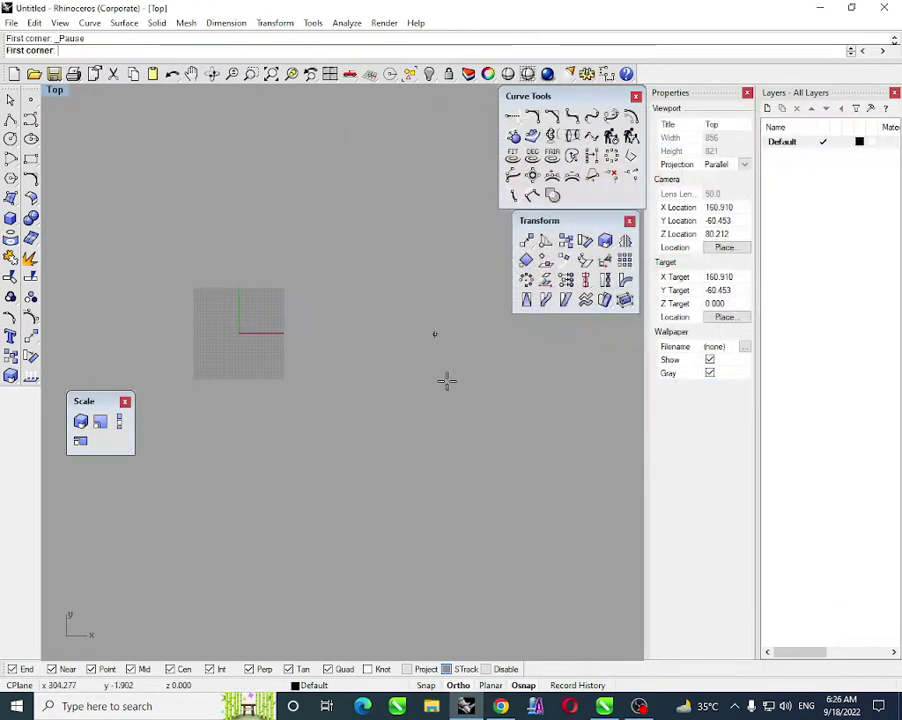
- Place the background bitmap in the Top view with a length of 2000, starting away from the origin
left_click(523, 487)
type("2")
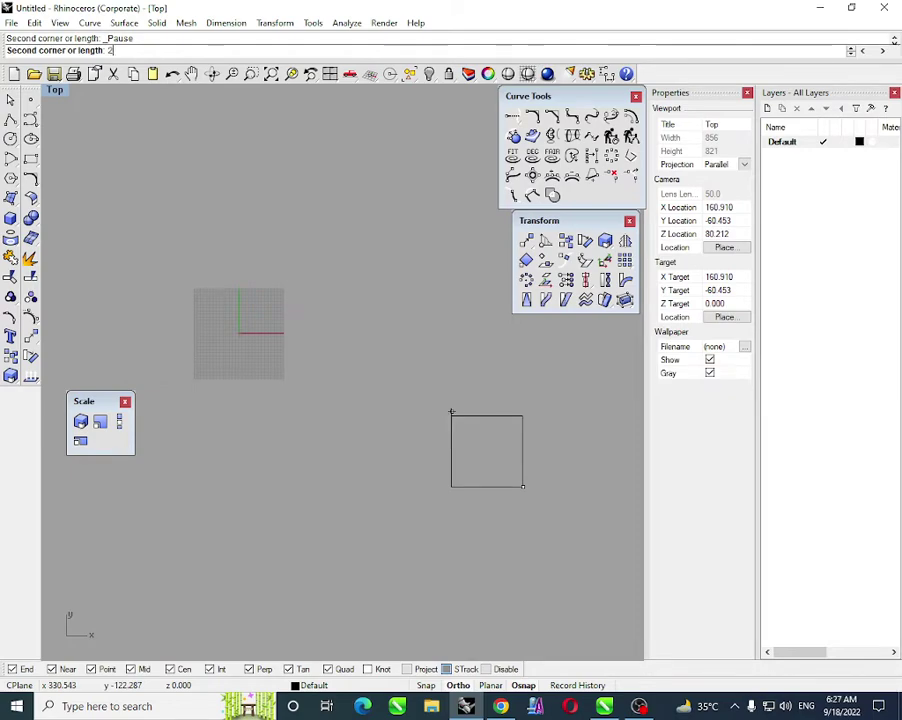
type("000")
key("Return")
scroll(494, 458, "down", 3)
right_click_drag(494, 458, 276, 552)
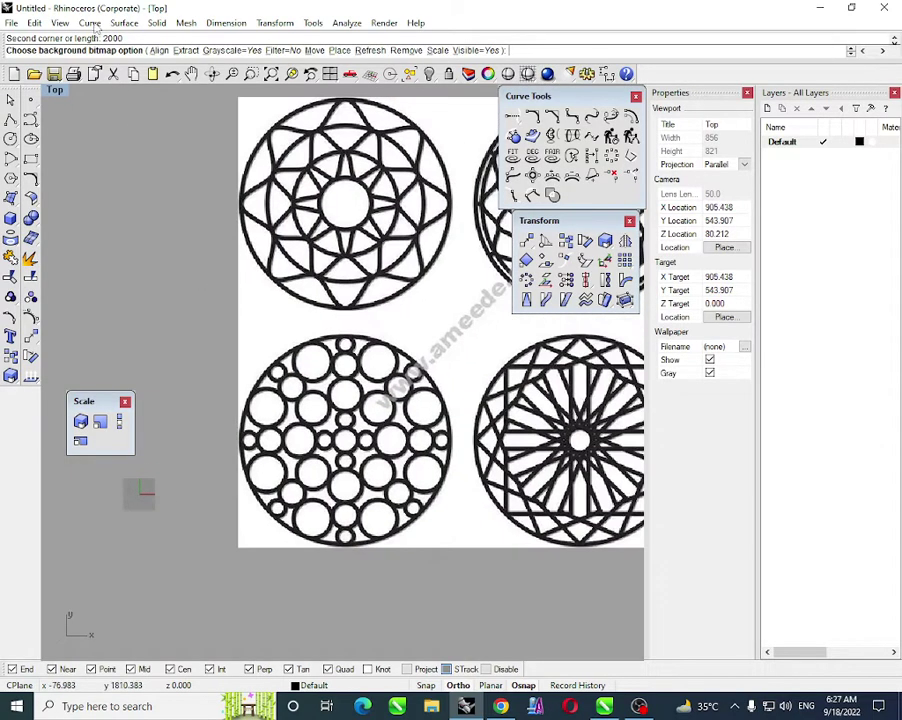
scroll(141, 254, "down", 4)
right_click_drag(385, 326, 362, 366)
right_click(240, 262)
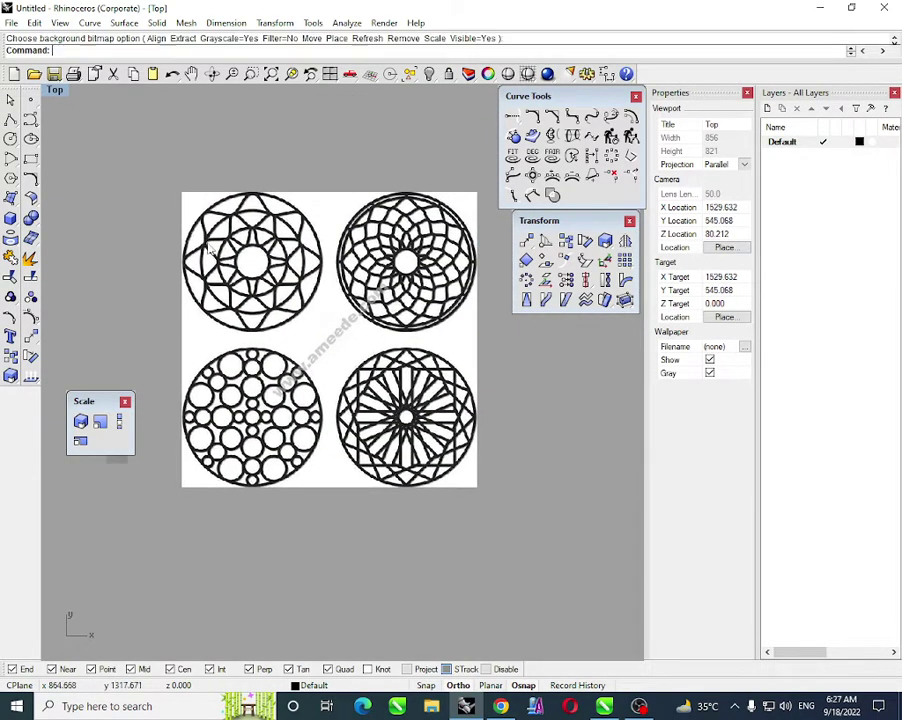
- Turn off the grayscale display of the background bitmap
left_click(60, 22)
mouse_move(190, 230)
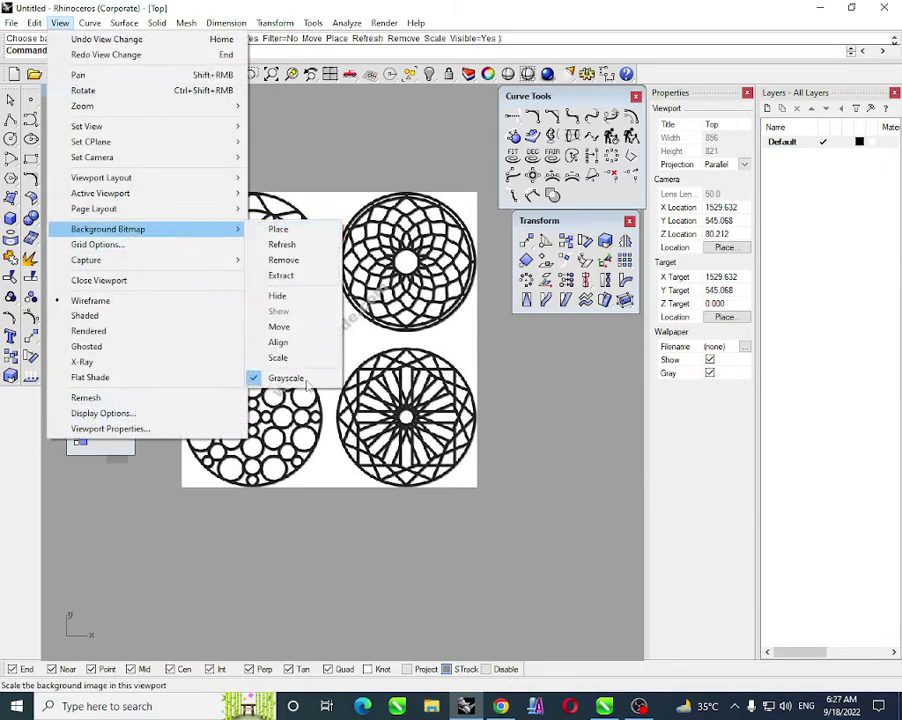
left_click(311, 378)
scroll(300, 364, "up", 3)
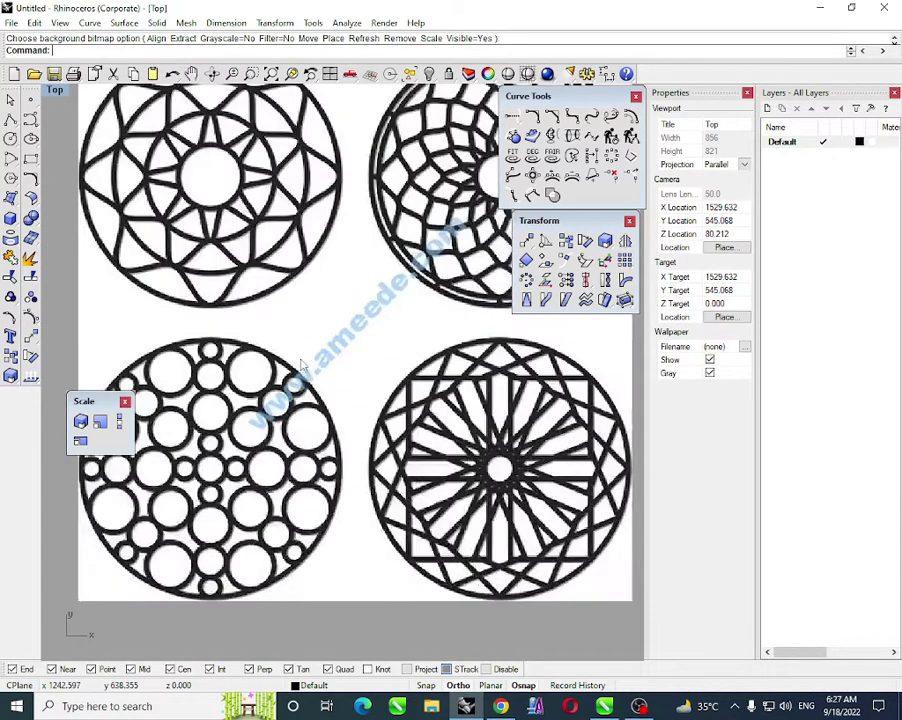
right_click_drag(300, 364, 378, 484)
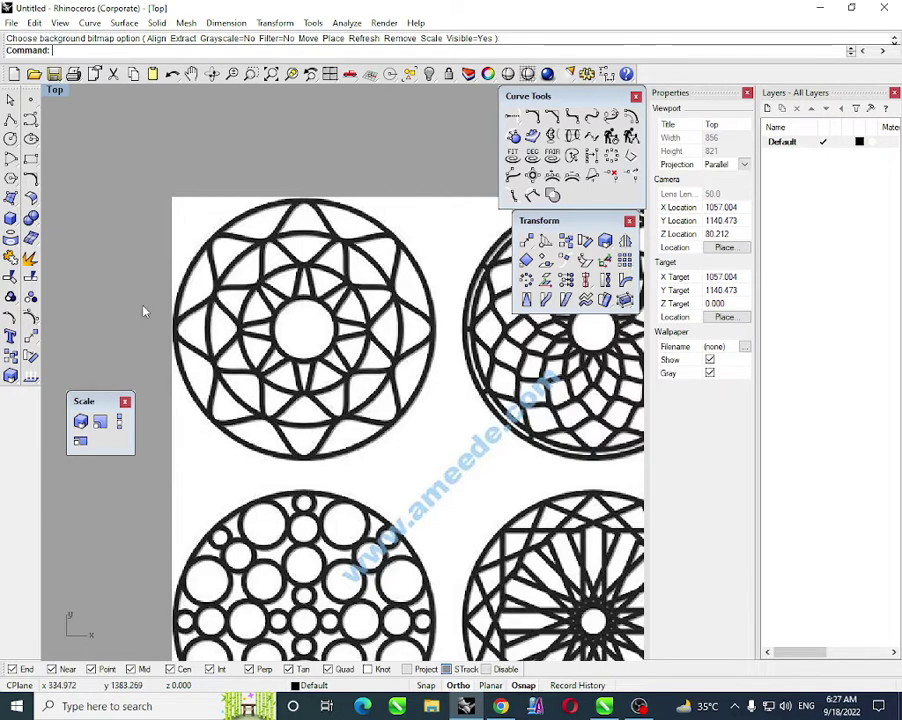
scroll(143, 311, "down", 2)
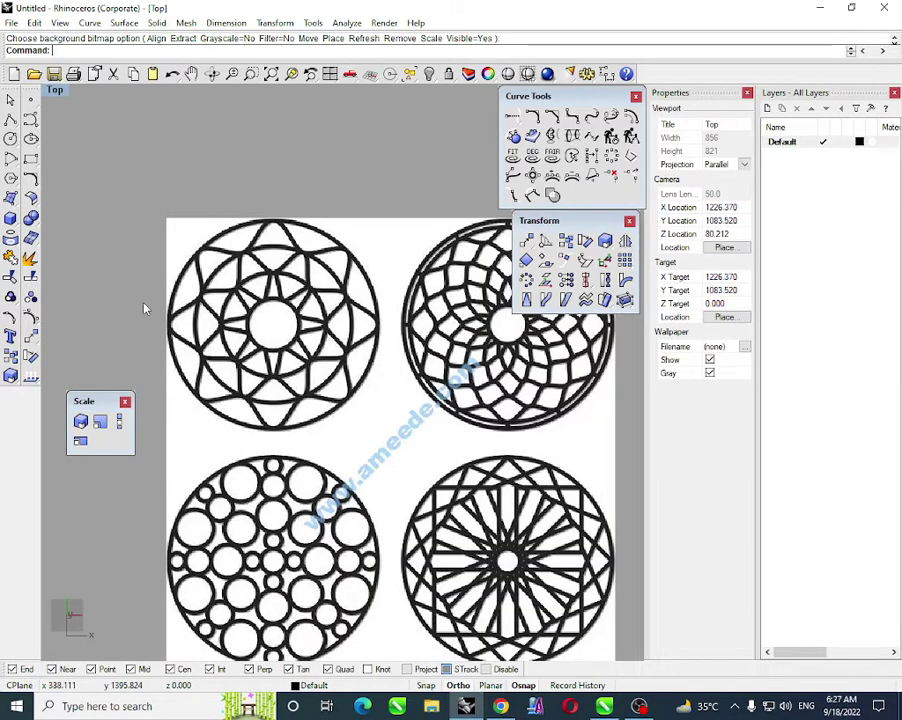
right_click_drag(275, 498, 263, 388)
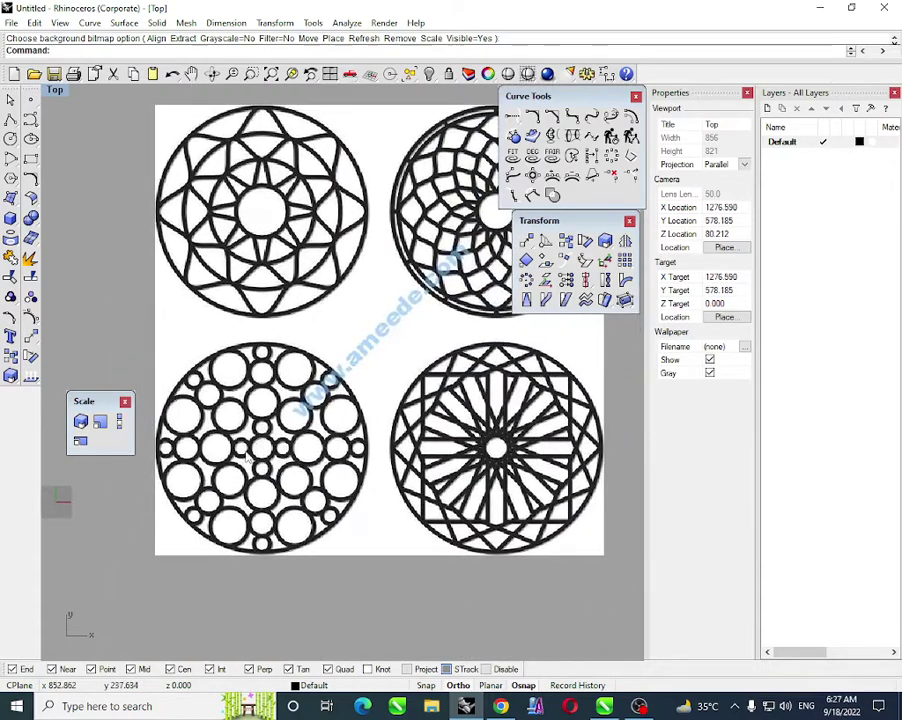
scroll(248, 457, "up", 3)
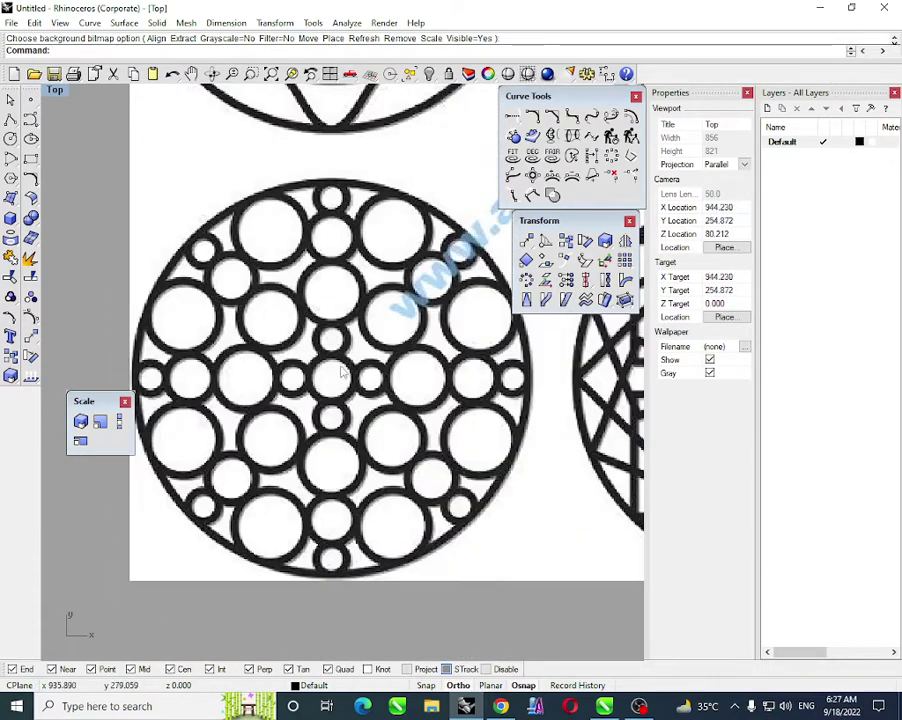
left_click(11, 139)
scroll(362, 405, "up", 8)
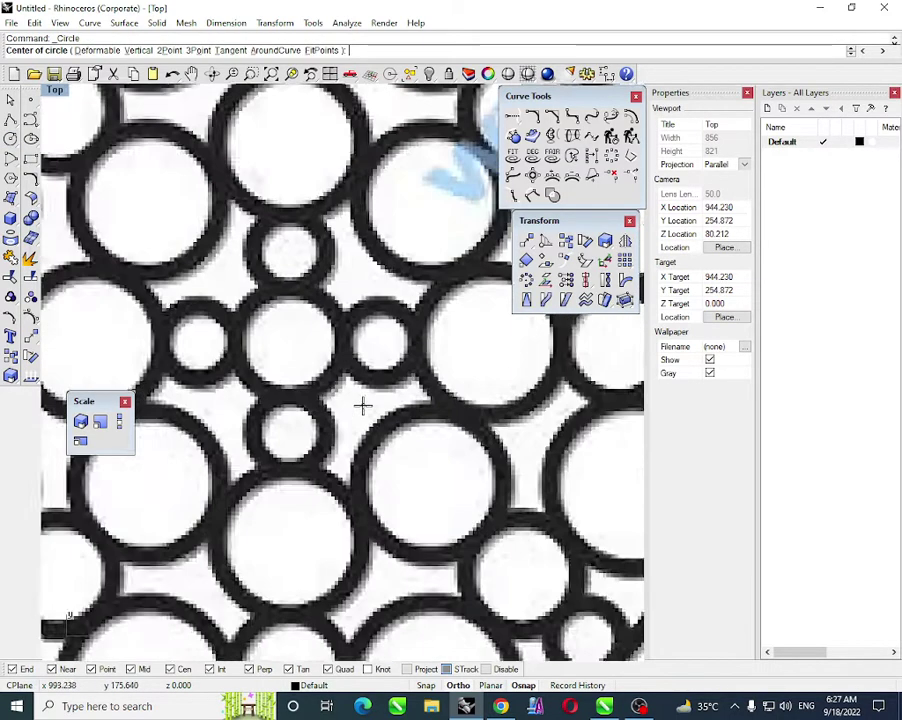
scroll(363, 405, "up", 1)
left_click(268, 325)
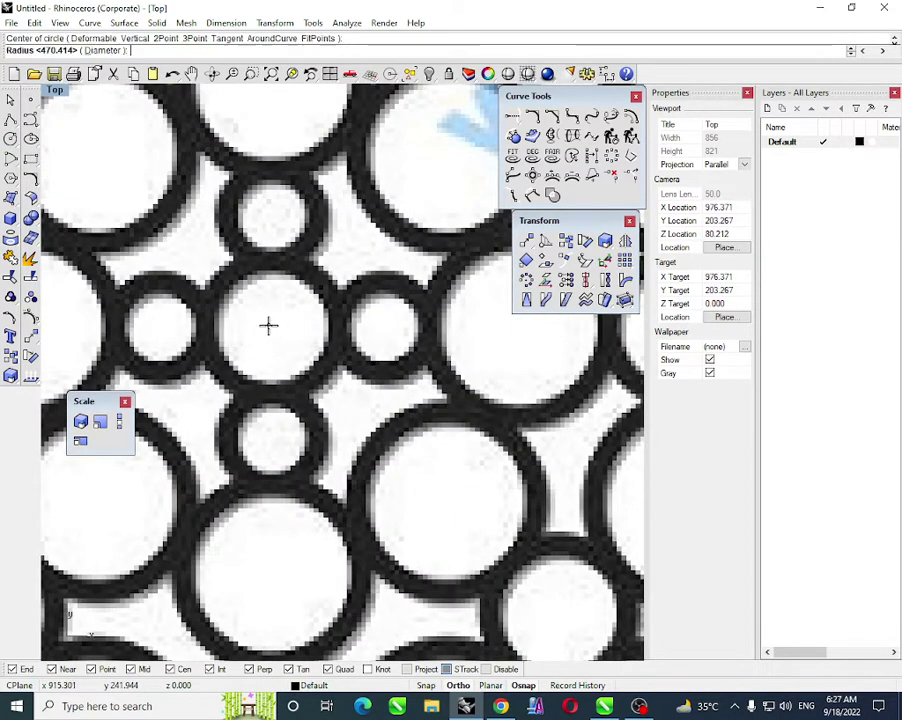
left_click(278, 380)
scroll(370, 408, "down", 4)
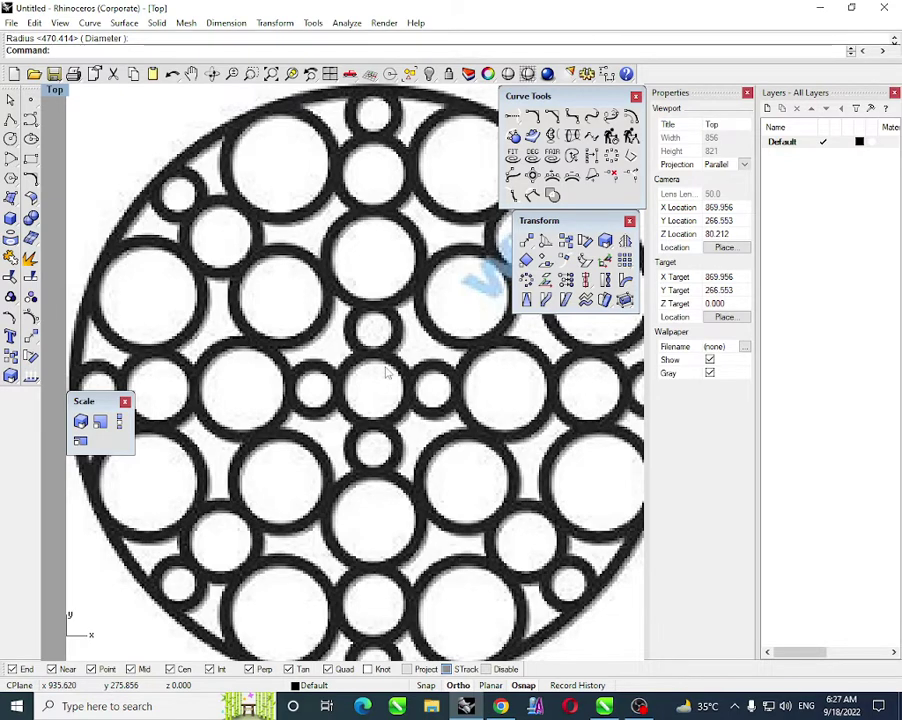
- Draw a two-point diameter circle along the inner edge of the central circle in the circle-filled pattern
left_click(11, 139)
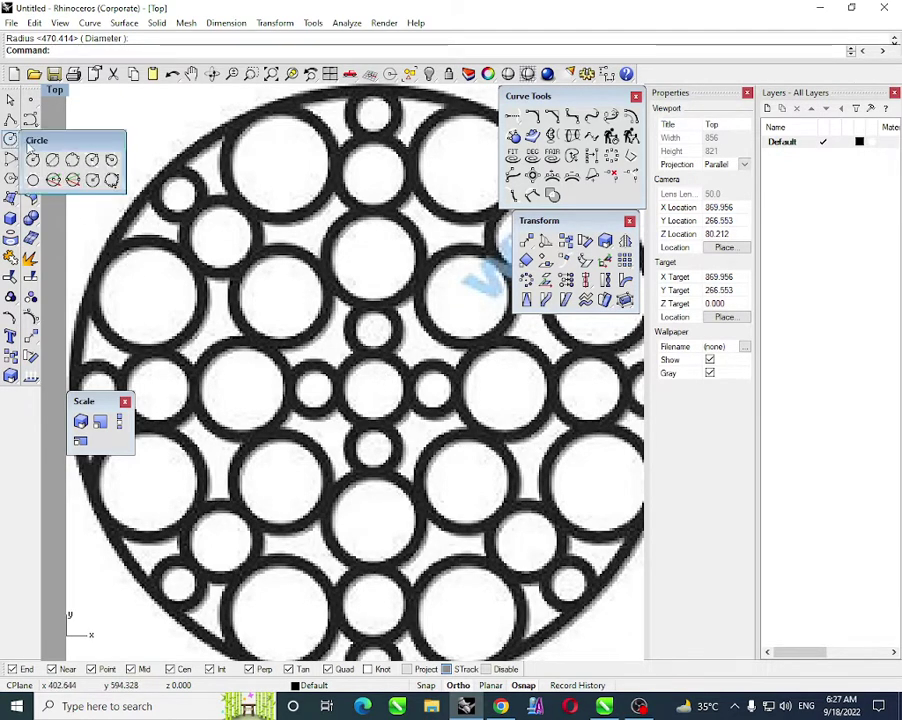
left_click(52, 160)
scroll(378, 376, "up", 6)
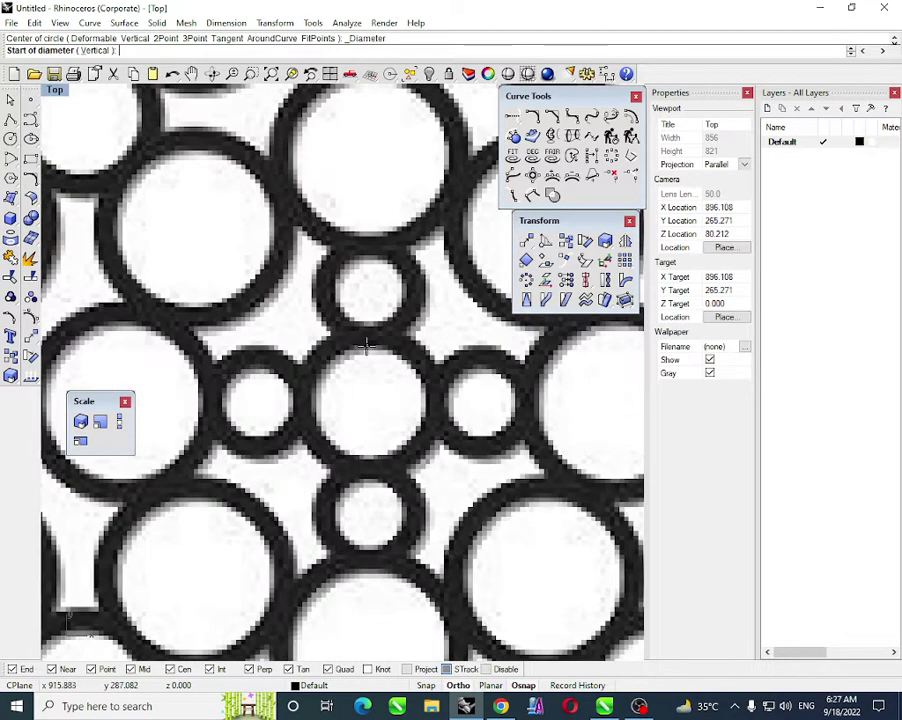
left_click(367, 345)
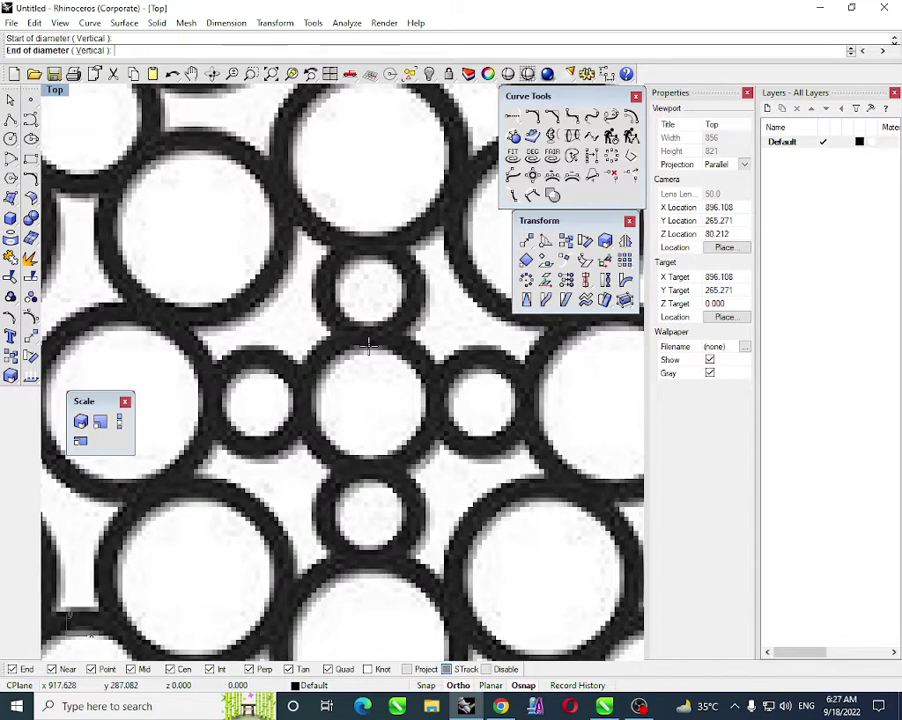
left_click(371, 458)
- Offset the central circle outward by a distance of 20
scroll(373, 466, "down", 2)
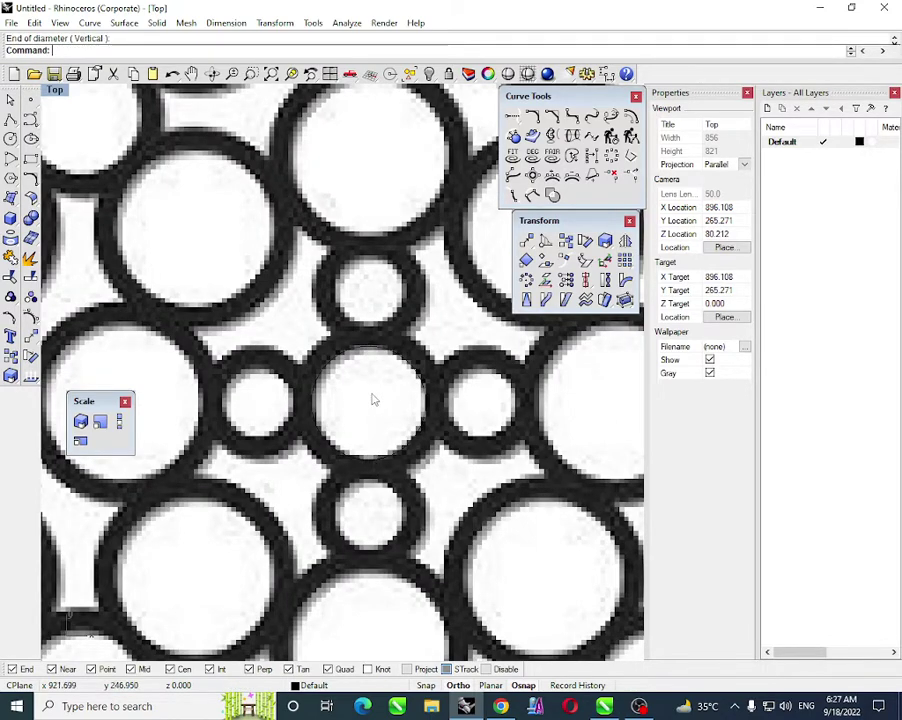
left_click(370, 354)
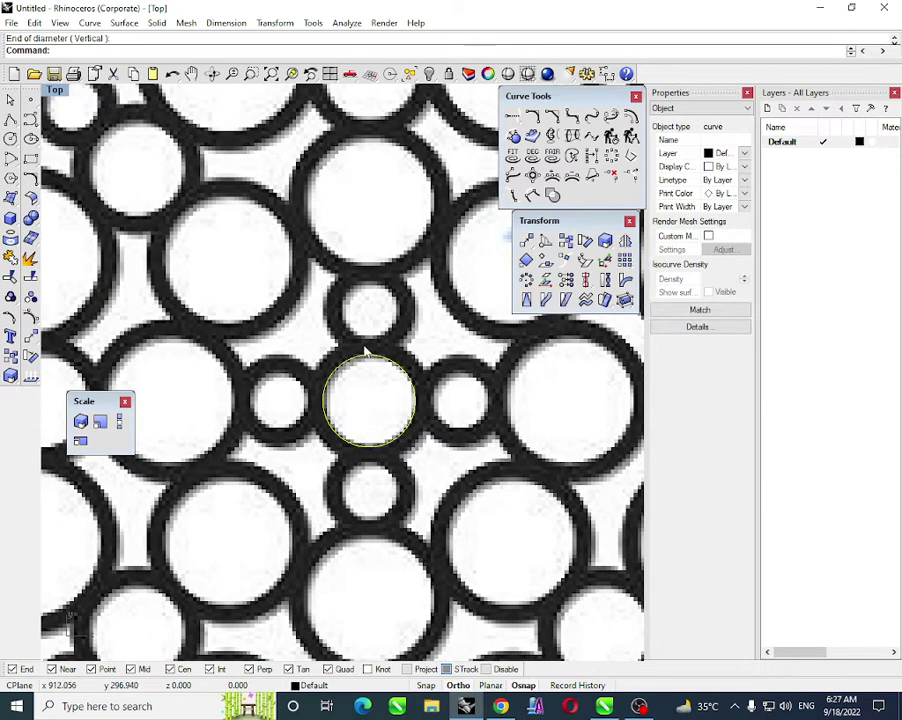
scroll(370, 398, "down", 1)
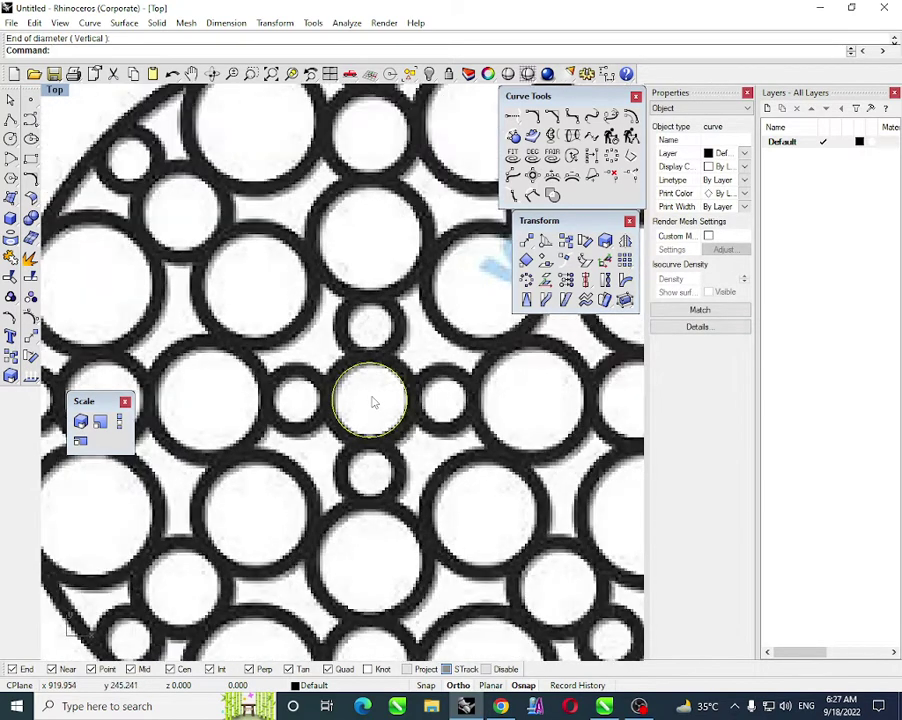
scroll(380, 373, "up", 2)
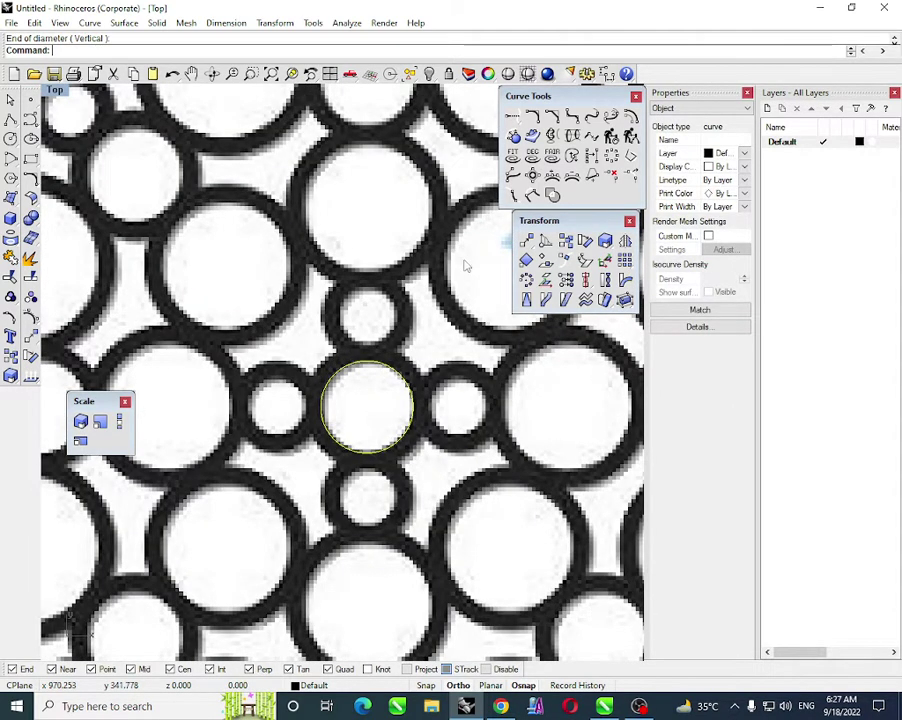
left_click(631, 116)
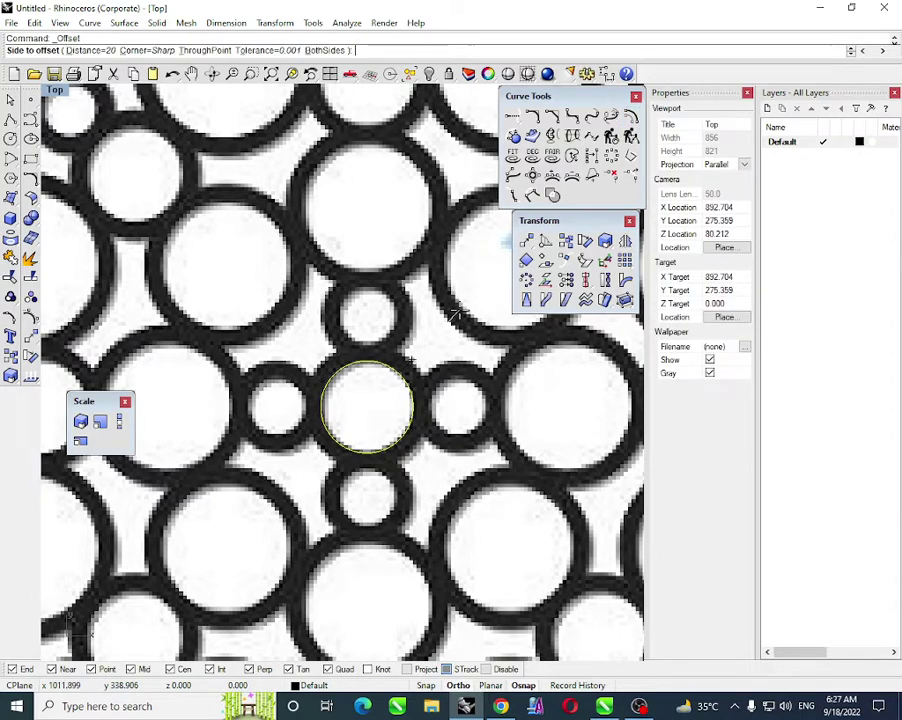
left_click(456, 315)
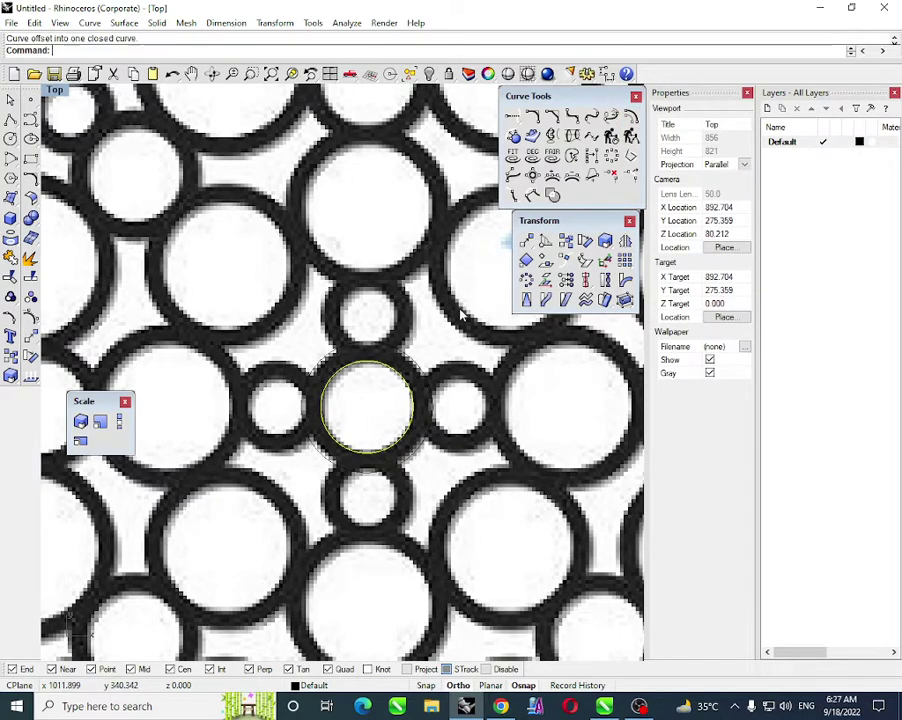
left_click(362, 394)
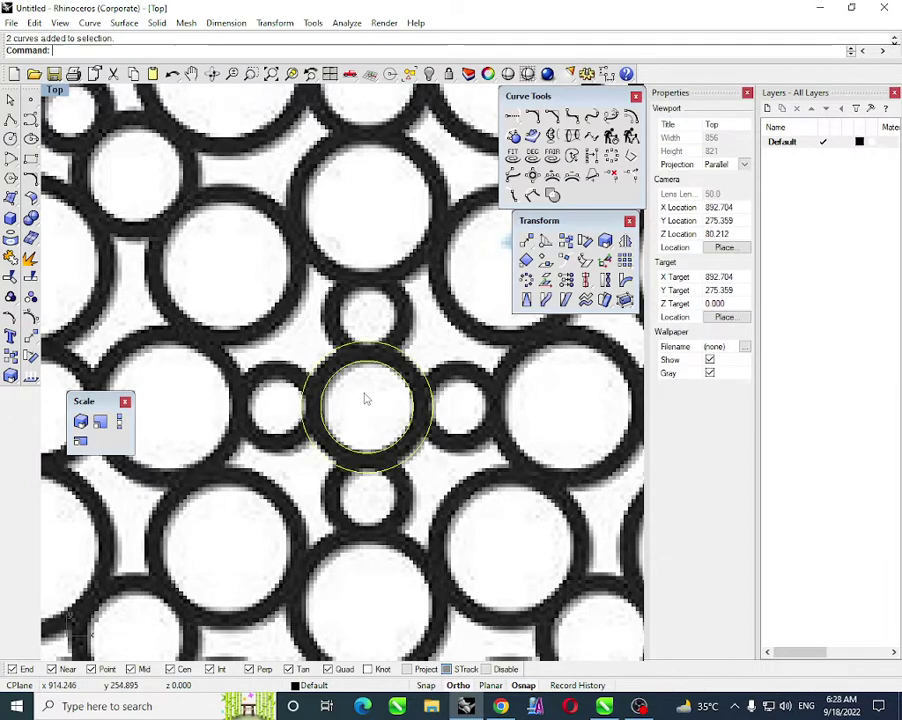
key("Escape")
left_click(11, 139)
scroll(319, 273, "up", 8)
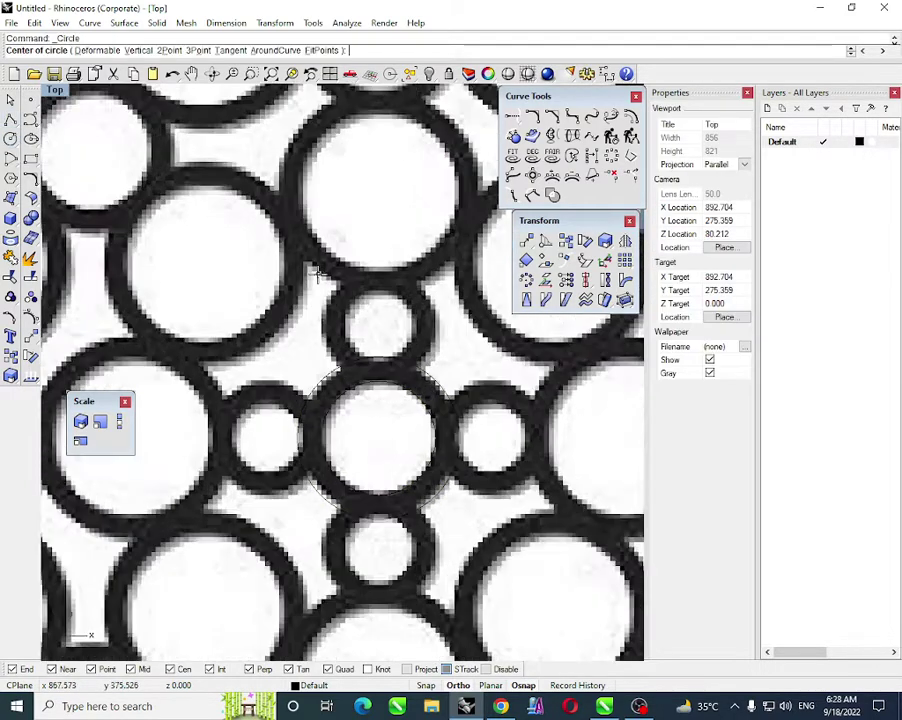
scroll(427, 432, "up", 3)
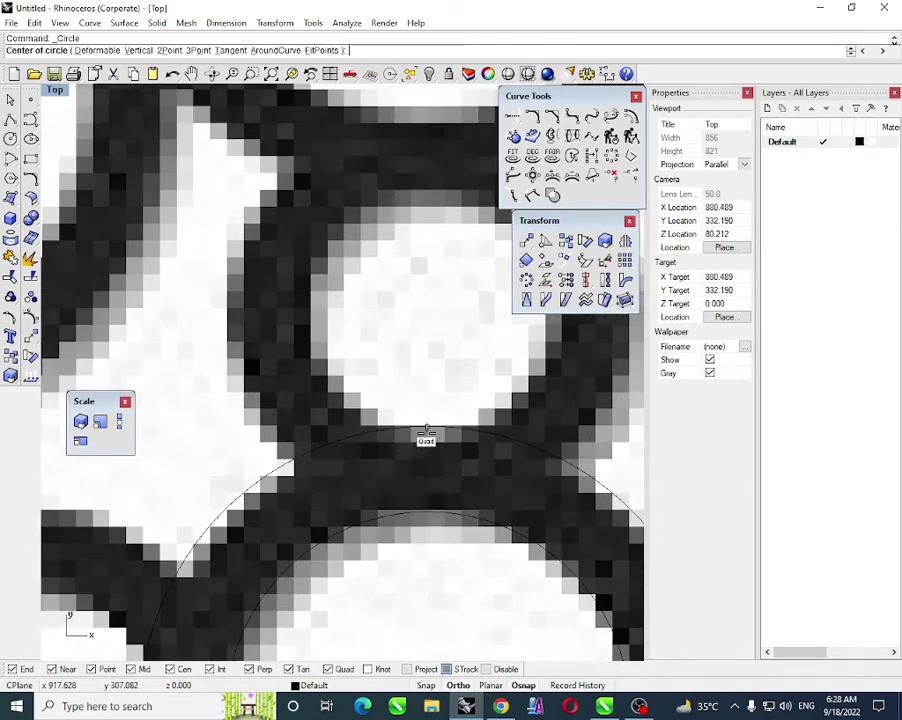
left_click(427, 437)
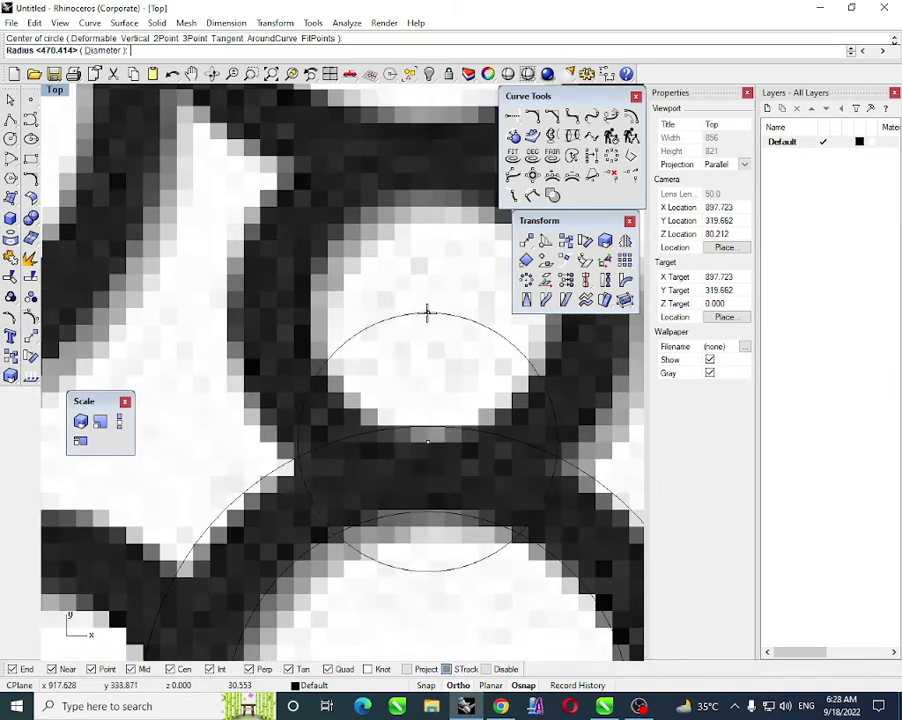
key("Escape")
- Float the set of circle tools and draw a two-point diameter circle tracing the small circle directly above the central one
left_click(10, 139)
left_click_drag(17, 143, 112, 190)
left_click(128, 208)
scroll(434, 440, "up", 2)
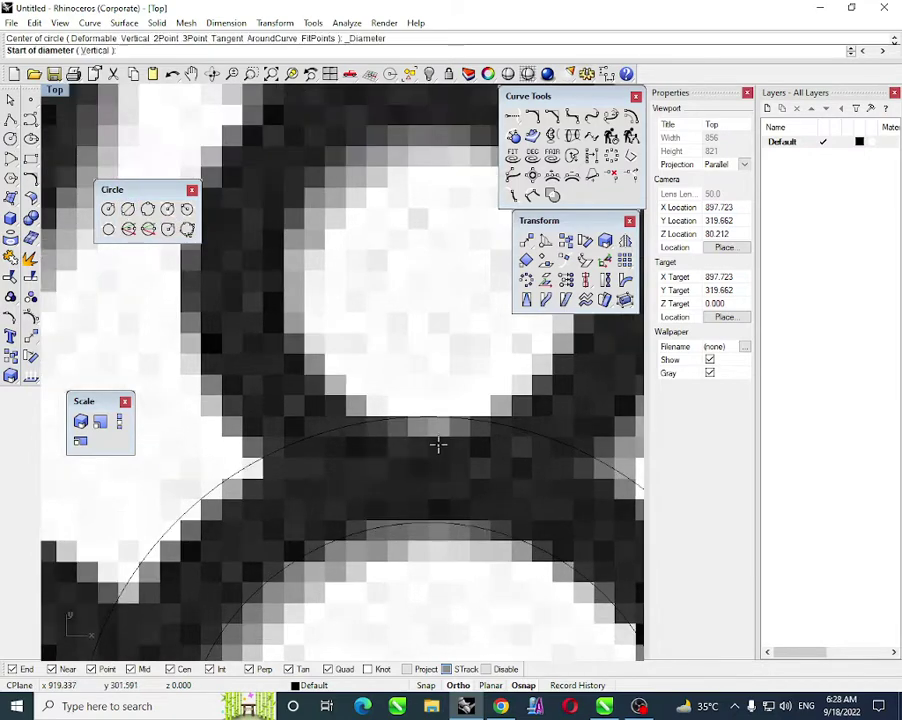
left_click(434, 436)
right_click_drag(431, 274, 352, 452)
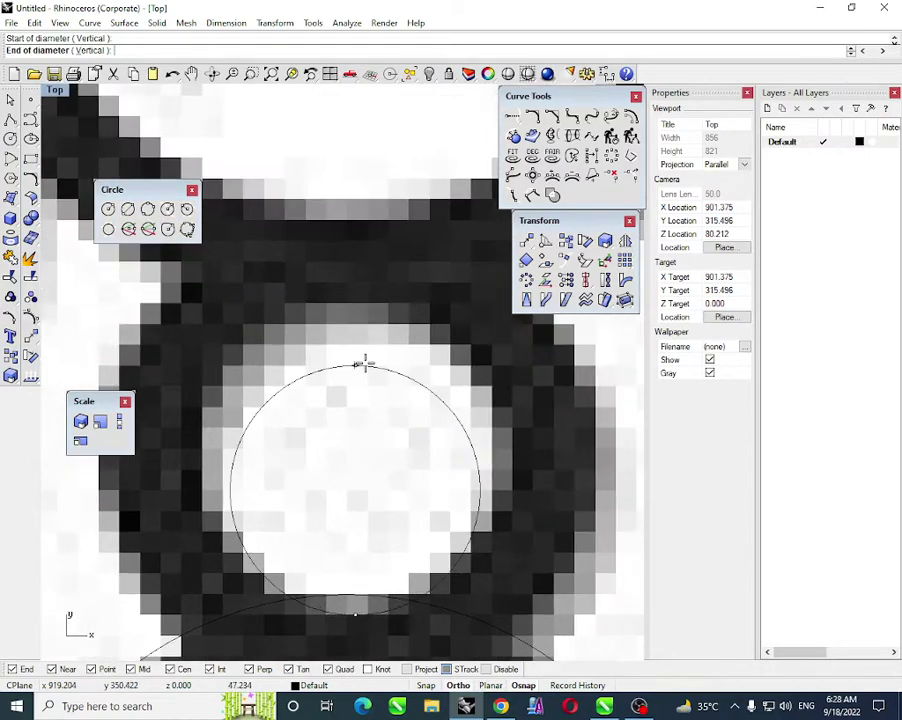
left_click(357, 296)
- Offset the small circle above the central one outward by a distance of 20
scroll(357, 296, "down", 3)
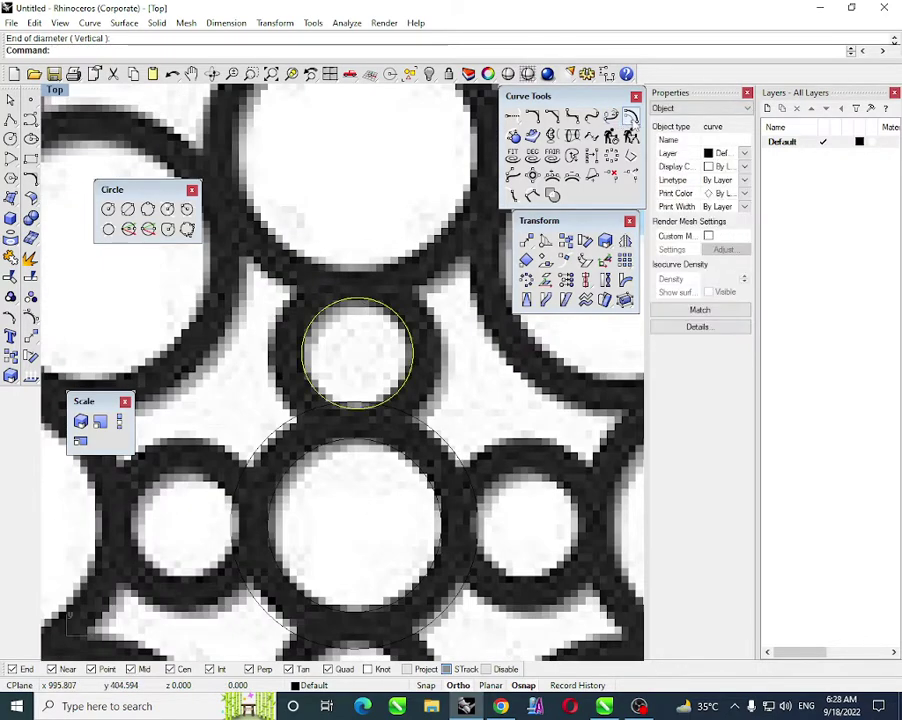
left_click(629, 116)
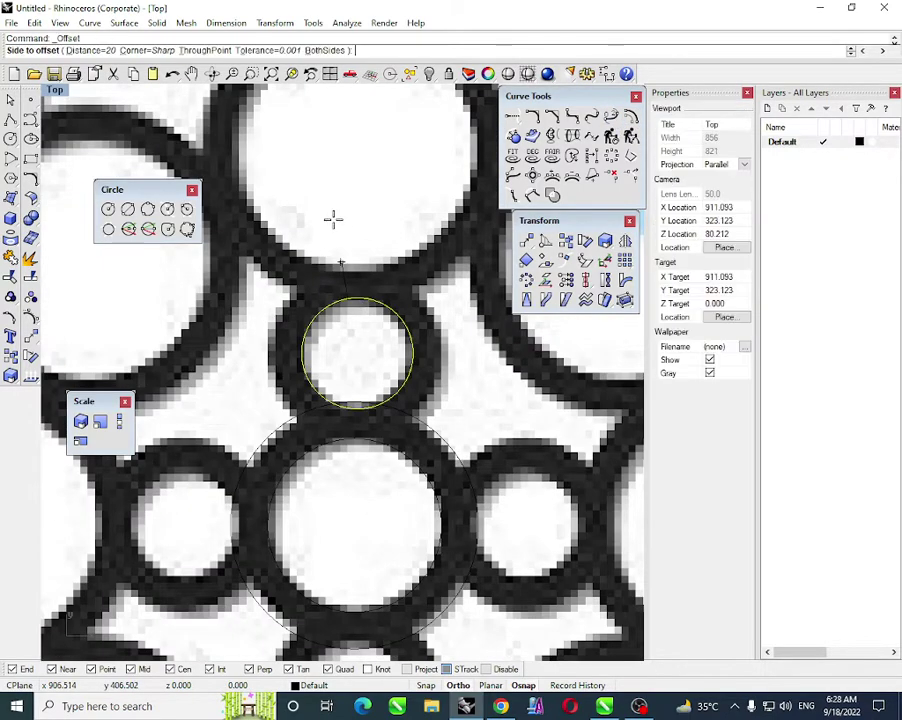
left_click(452, 350)
key("Escape")
scroll(467, 330, "down", 4)
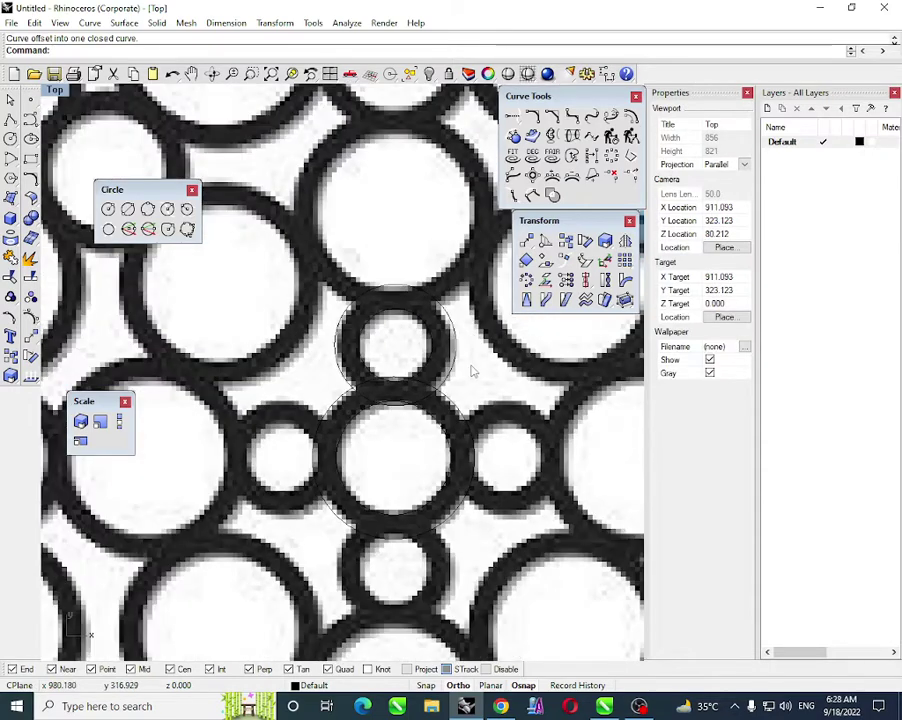
- Group the small upper circle with its offset and polar-array the pair around the central circle's centre, 4 items over 360 degrees
left_click_drag(472, 298, 405, 330)
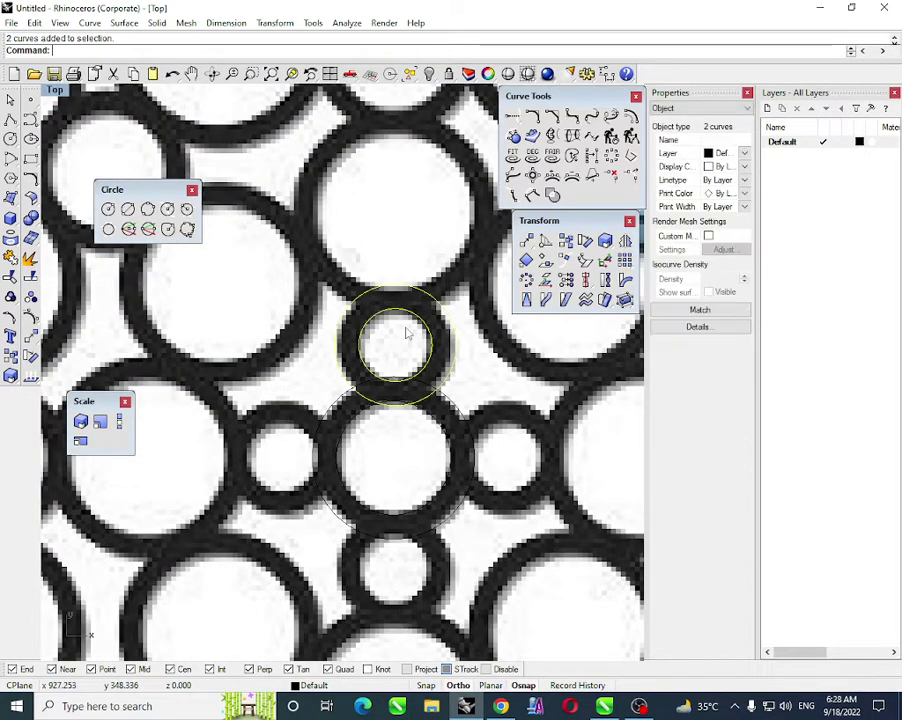
left_click(10, 297)
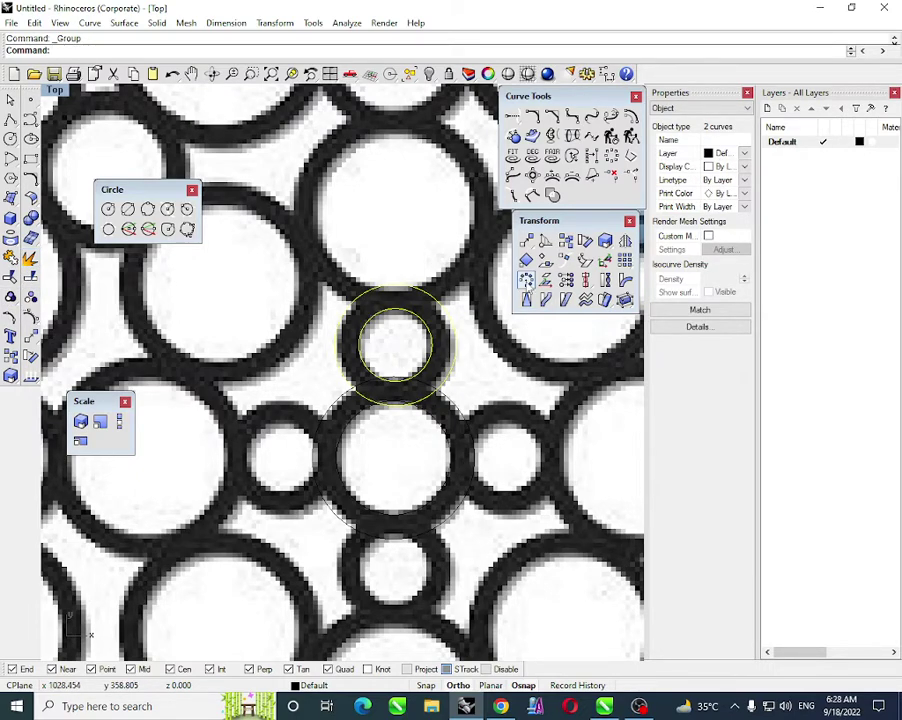
left_click(526, 280)
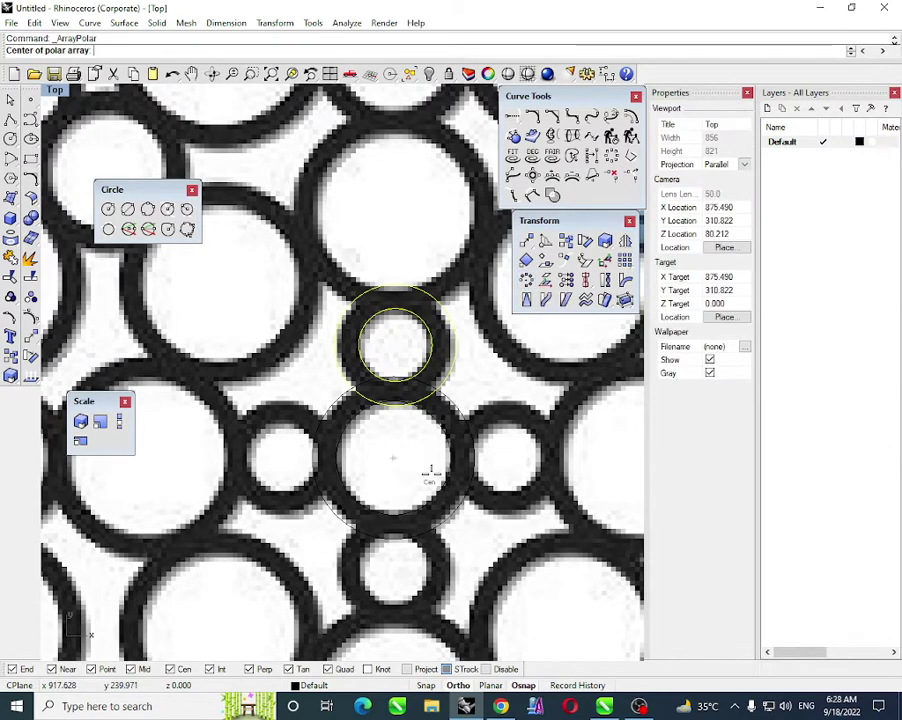
left_click(428, 502)
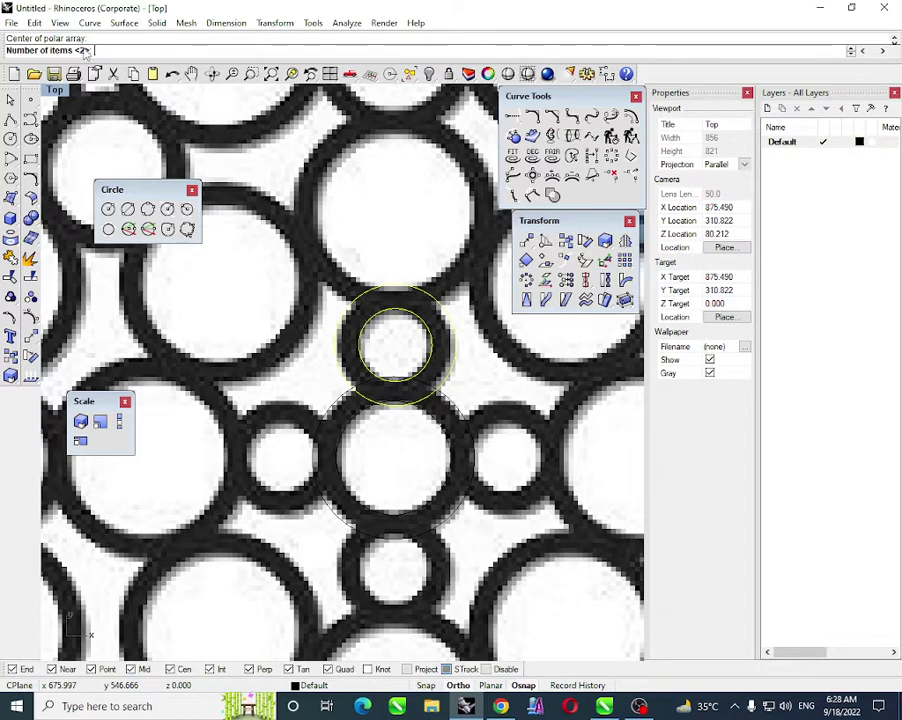
type("4")
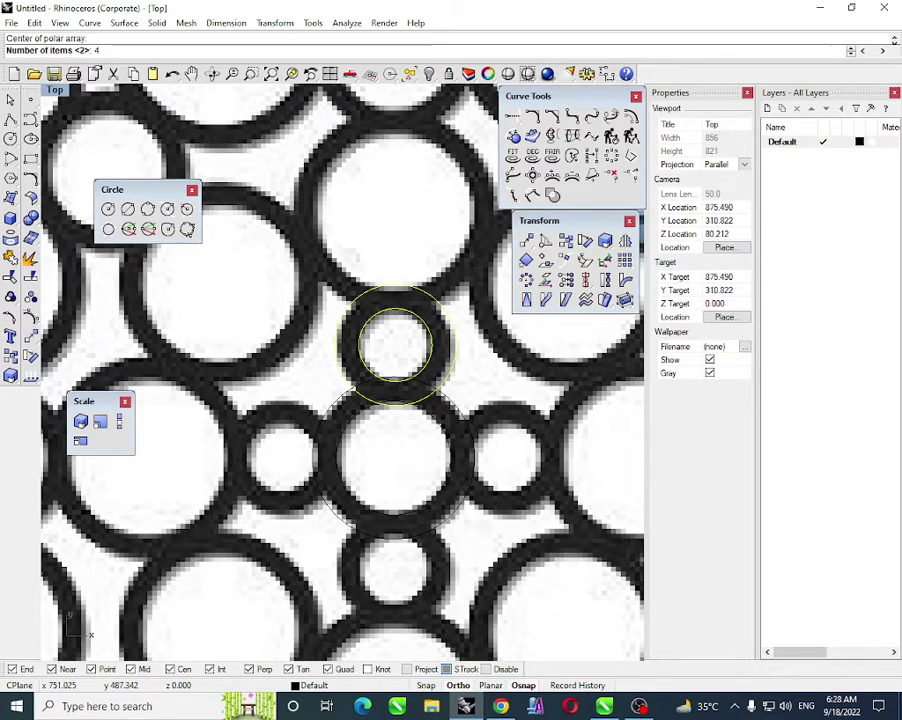
key("Return")
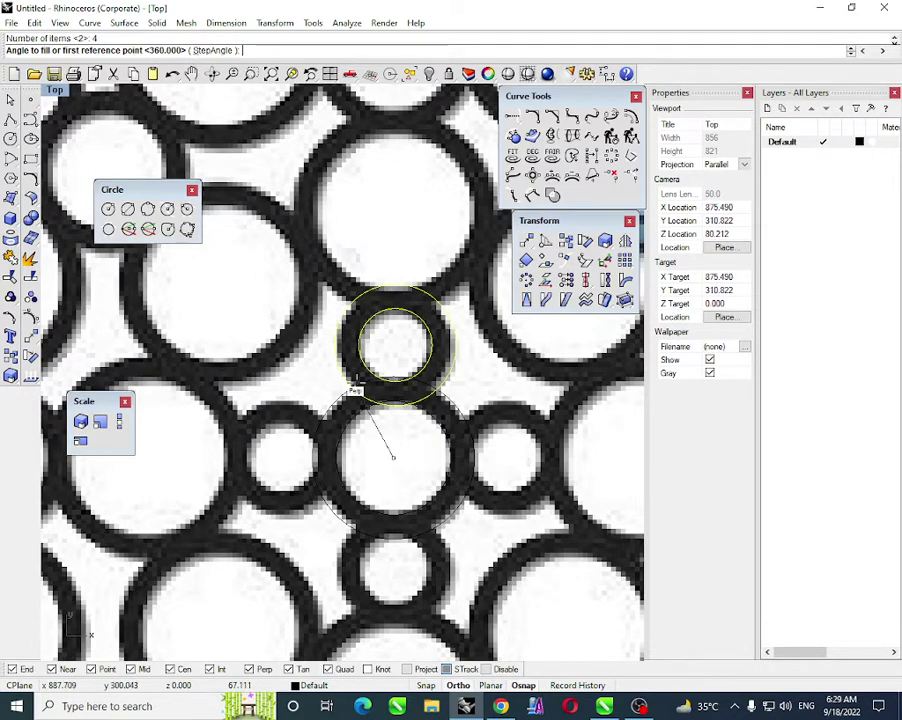
key("Return")
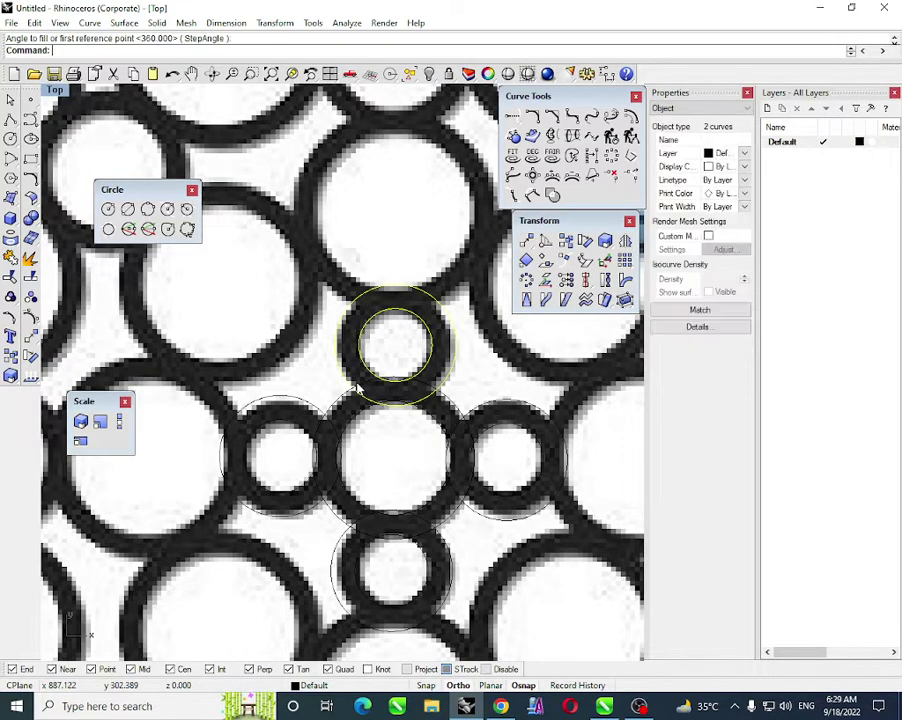
scroll(355, 377, "down", 2)
left_click(391, 432)
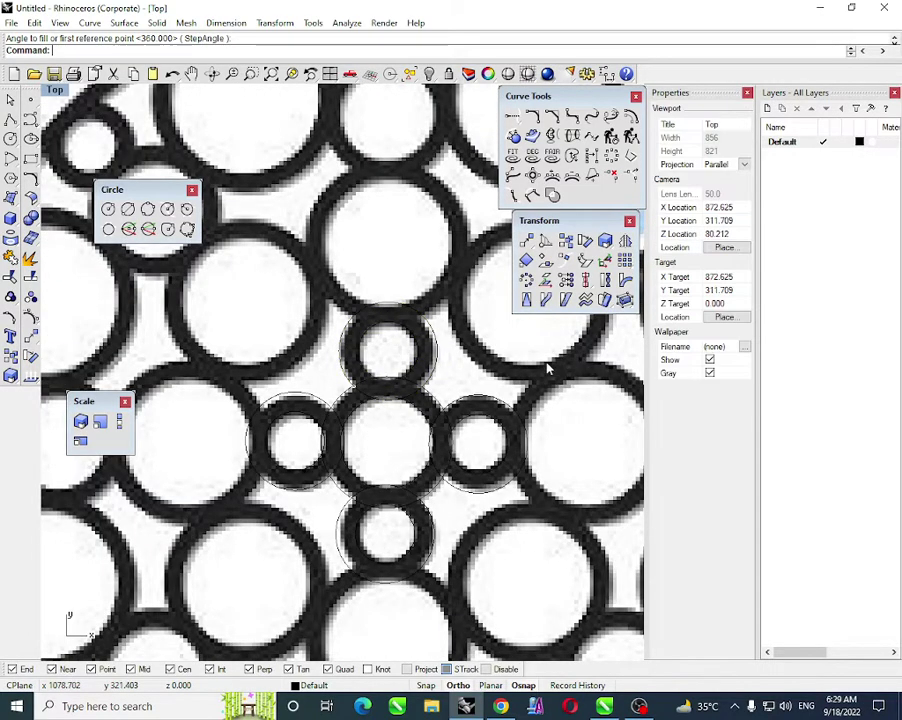
left_click_drag(564, 348, 233, 578)
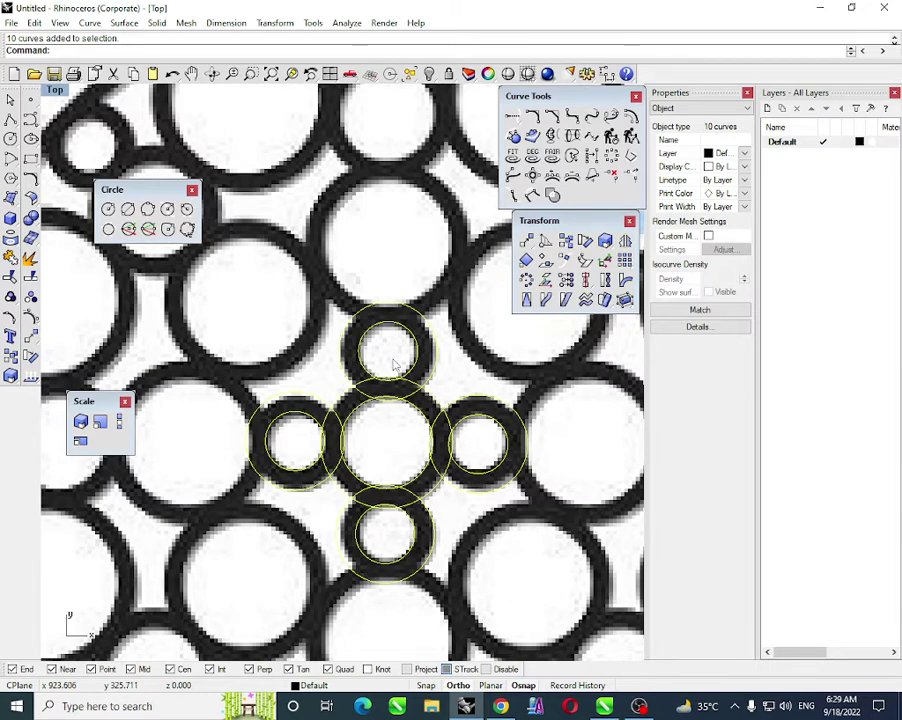
key("Escape")
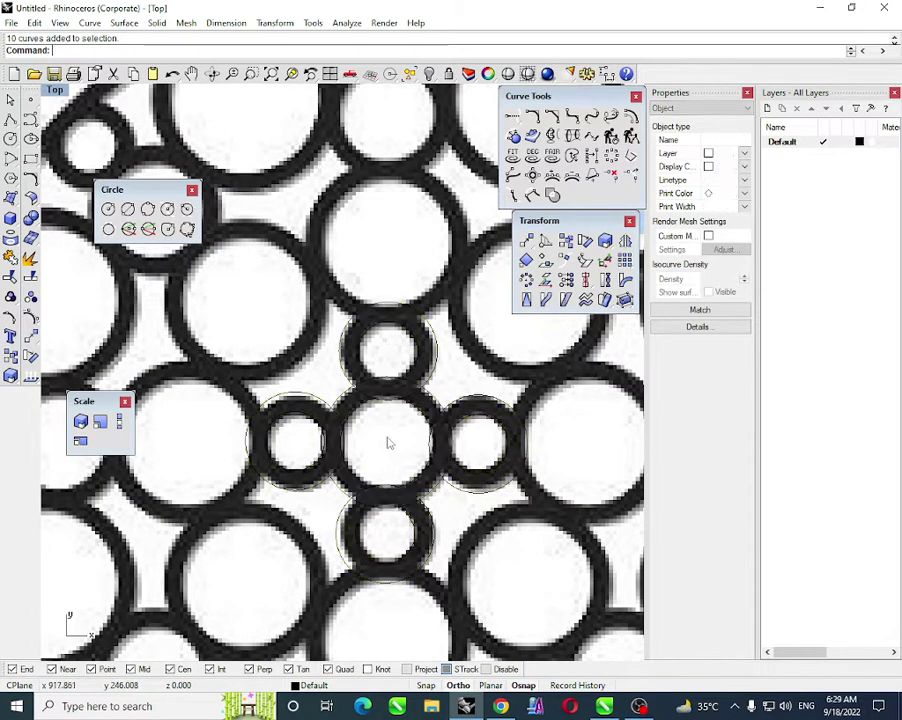
- Draw a two-point diameter circle tracing the large circle directly above the upper small circle
scroll(388, 441, "down", 1)
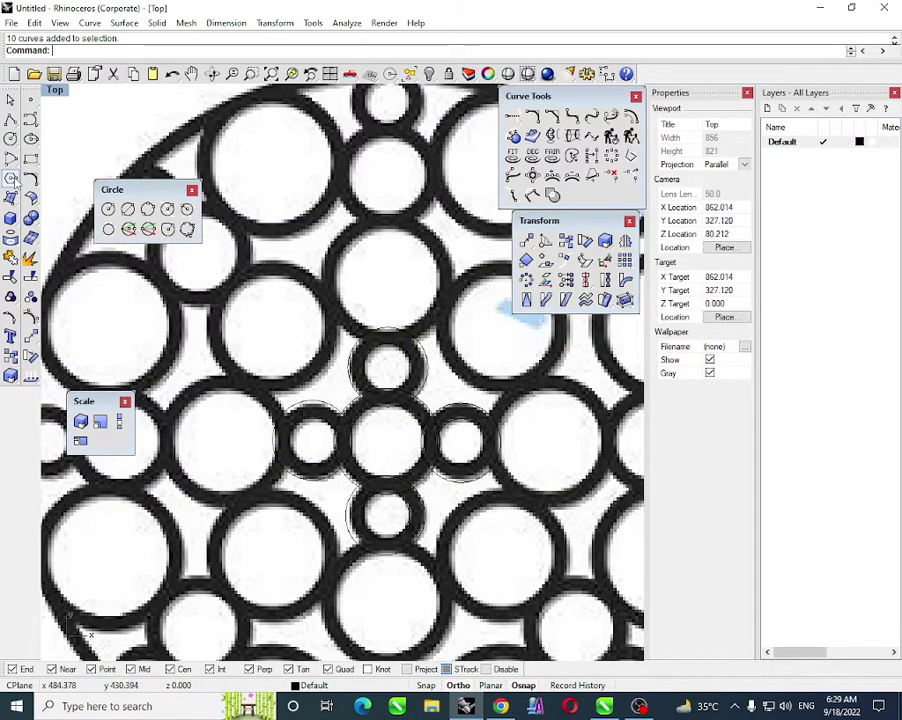
left_click(127, 208)
scroll(410, 312, "up", 4)
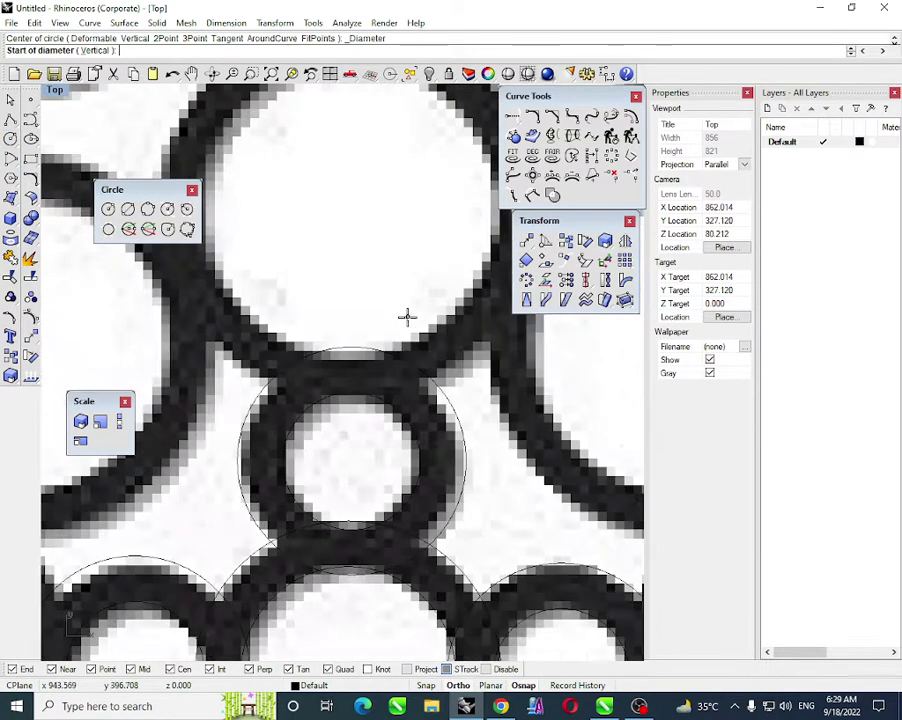
left_click(349, 364)
scroll(348, 214, "up", 3)
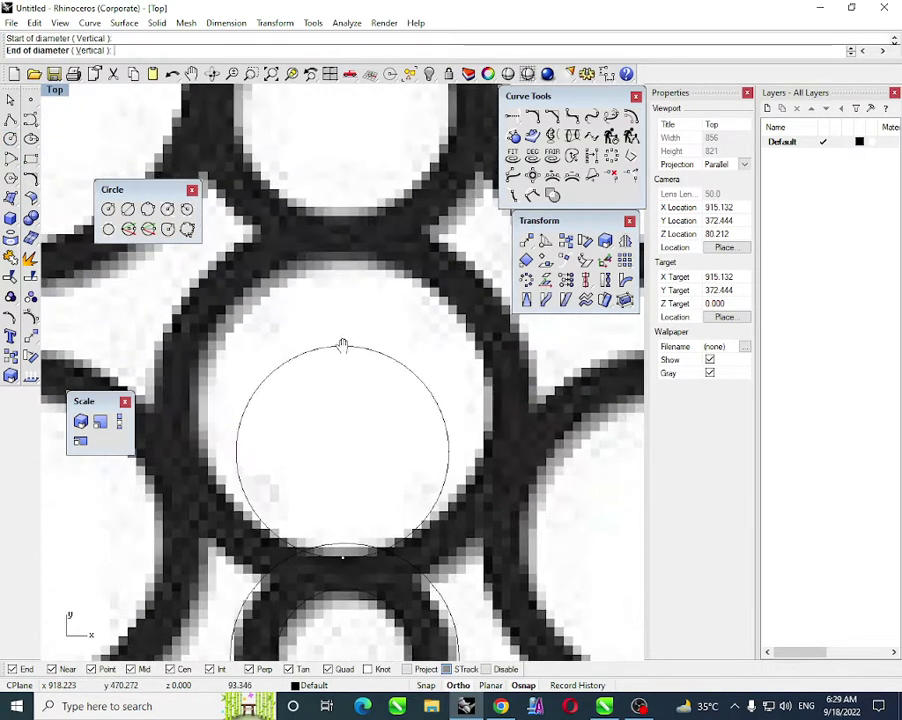
left_click(342, 252)
scroll(344, 358, "down", 5)
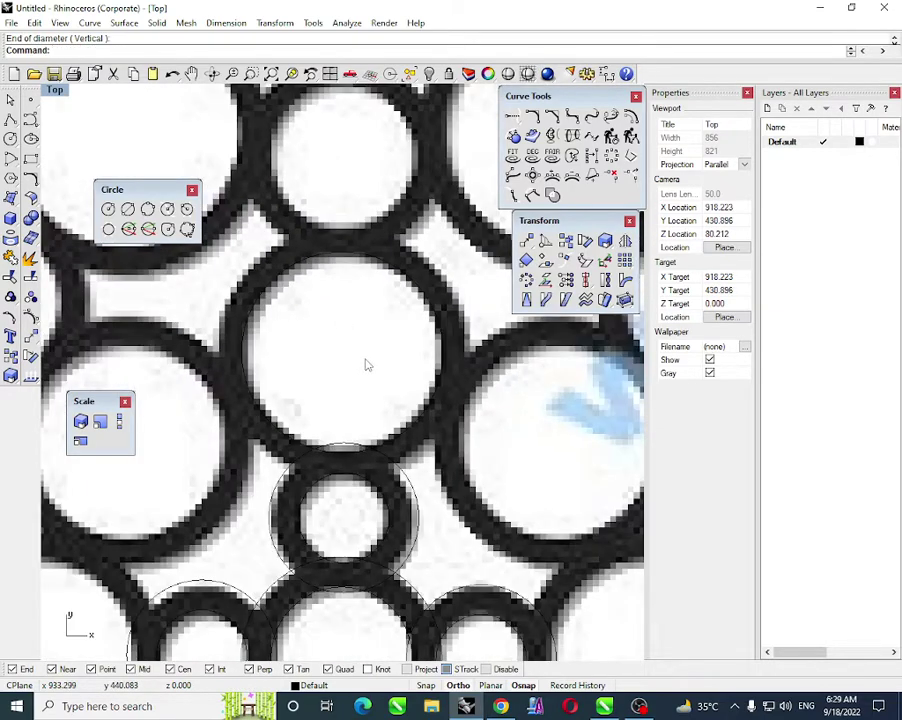
- Offset the large circle above the upper small circle outward by a distance of 20
scroll(366, 360, "down", 2)
right_click_drag(378, 338, 302, 458)
left_click(315, 404)
left_click(630, 117)
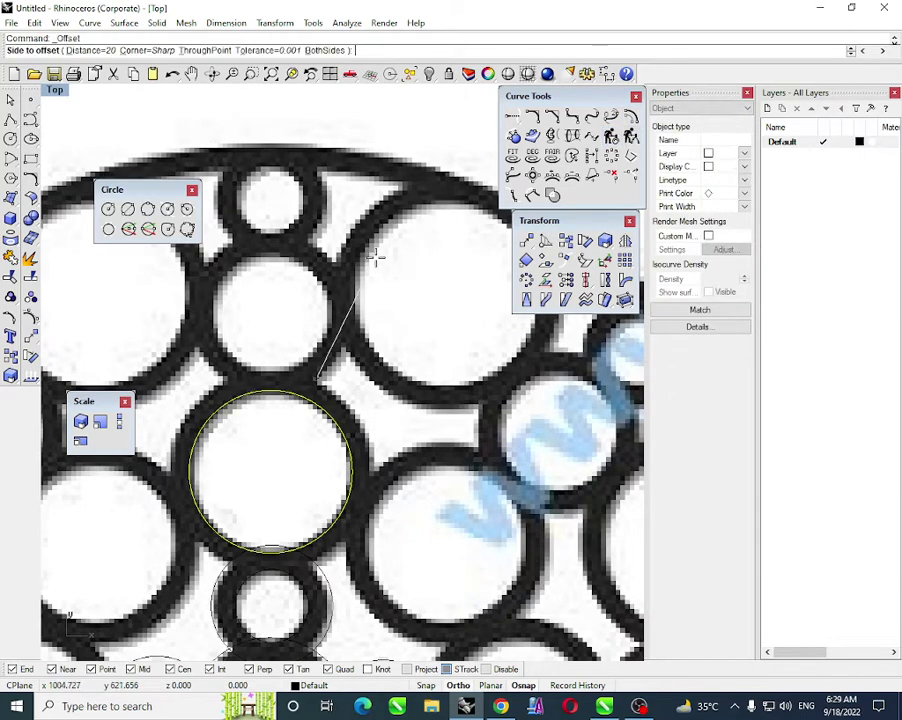
left_click(376, 257)
scroll(376, 262, "down", 4)
- Polar-array the large circle and its offset around the central circle's centre, 8 items over 360 degrees
left_click(380, 315)
left_click_drag(380, 314, 294, 408)
right_click_drag(305, 420, 352, 337)
left_click(526, 279)
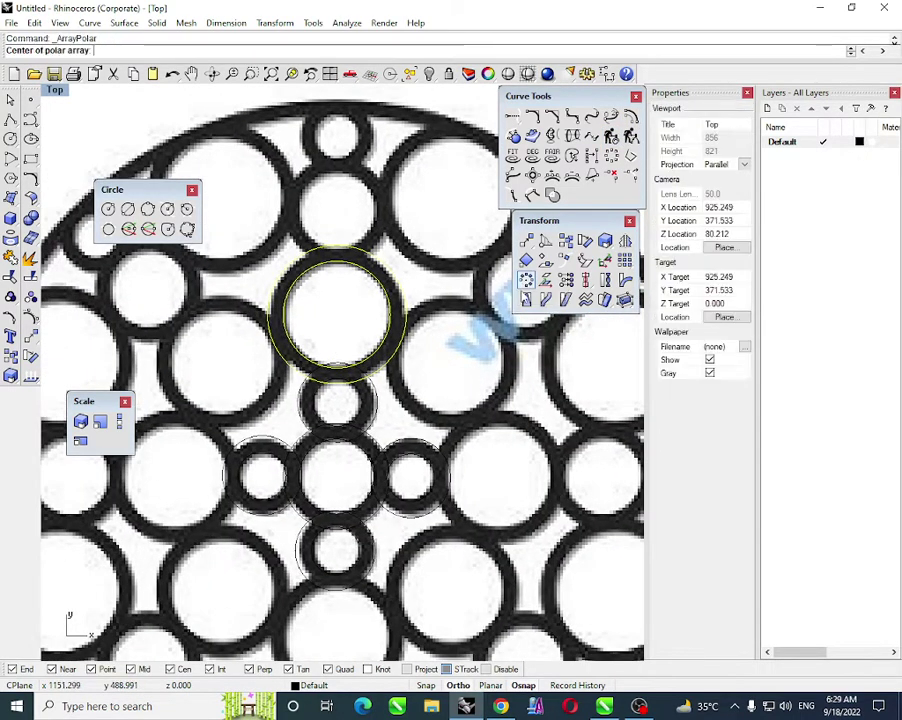
scroll(359, 478, "up", 4)
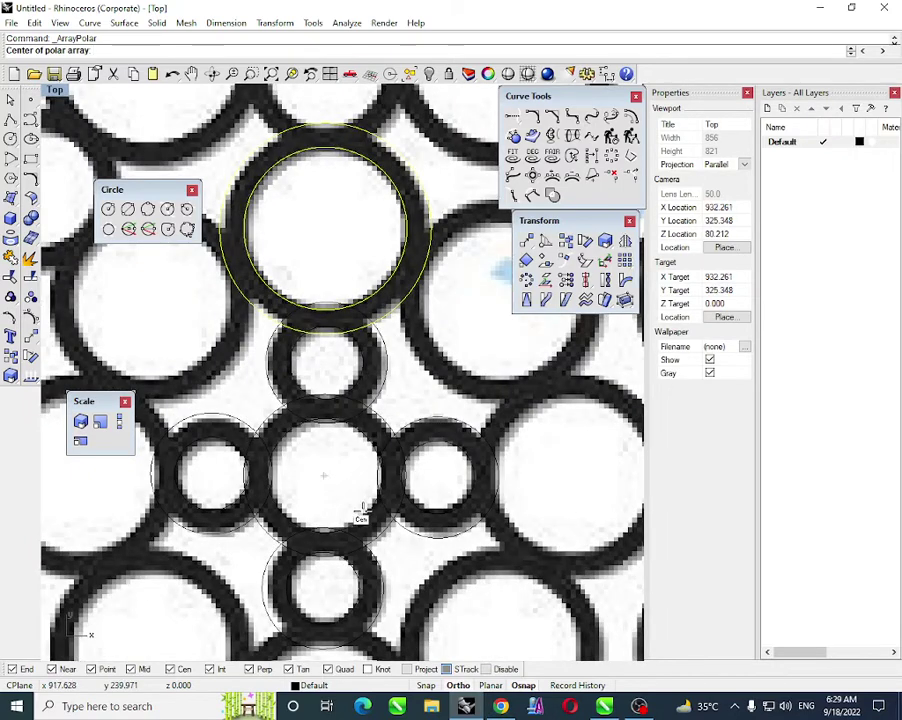
left_click(361, 513)
scroll(354, 503, "down", 2)
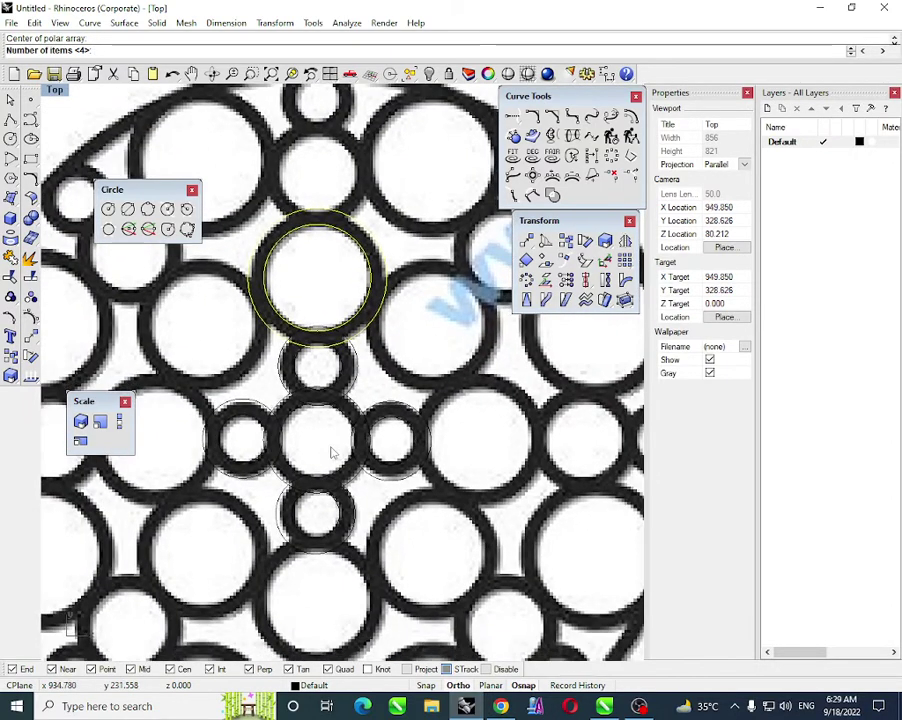
scroll(340, 400, "down", 1)
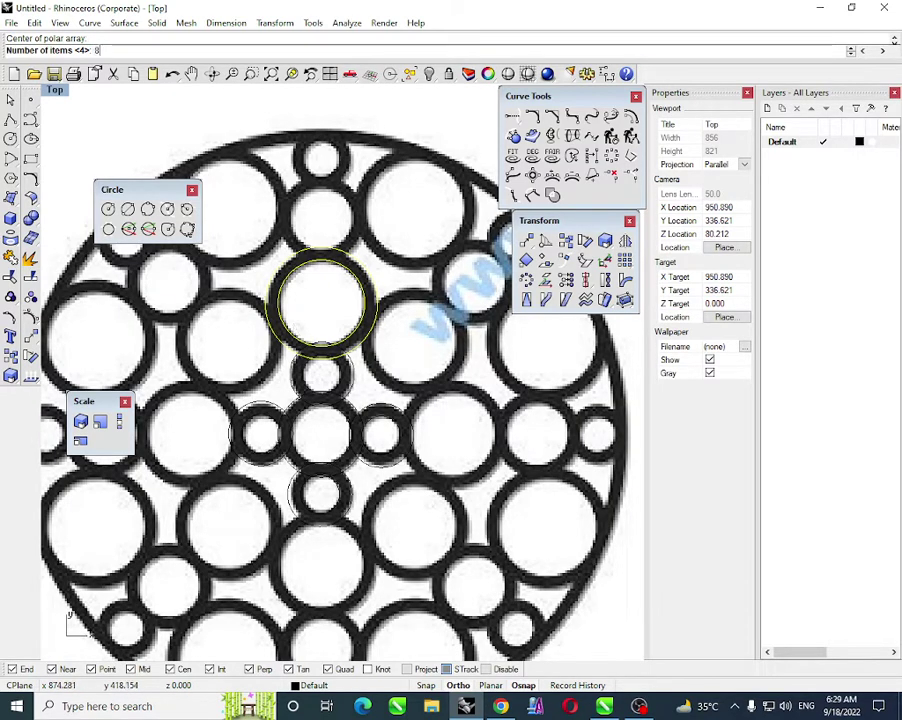
key("Return")
key("Return")
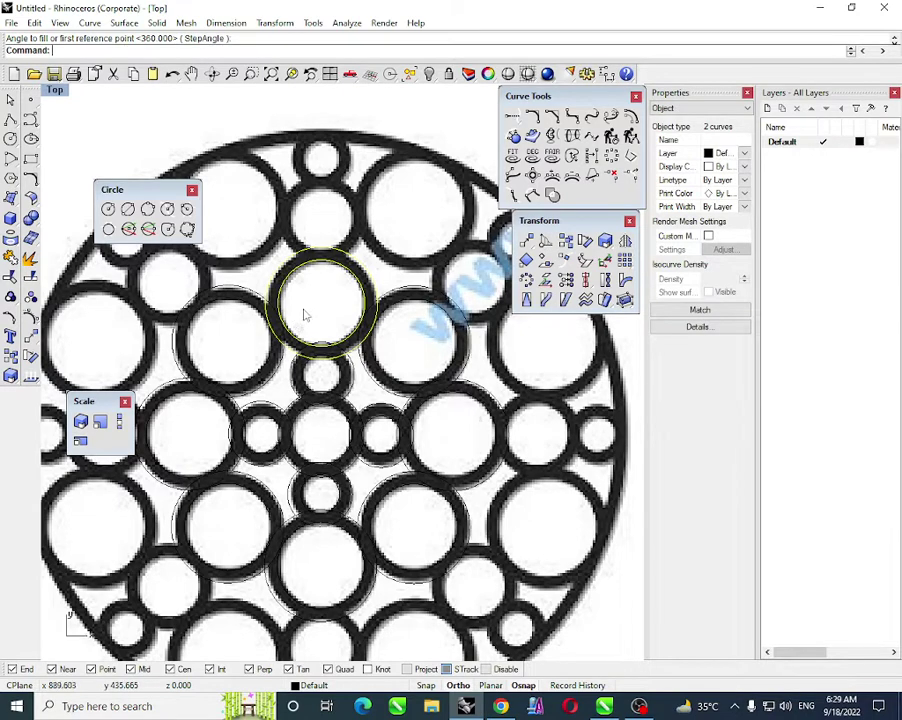
key("Escape")
- Draw a two-point diameter circle, about 99.5 across, tracing the medium circle directly above the top large circle
scroll(330, 290, "down", 2)
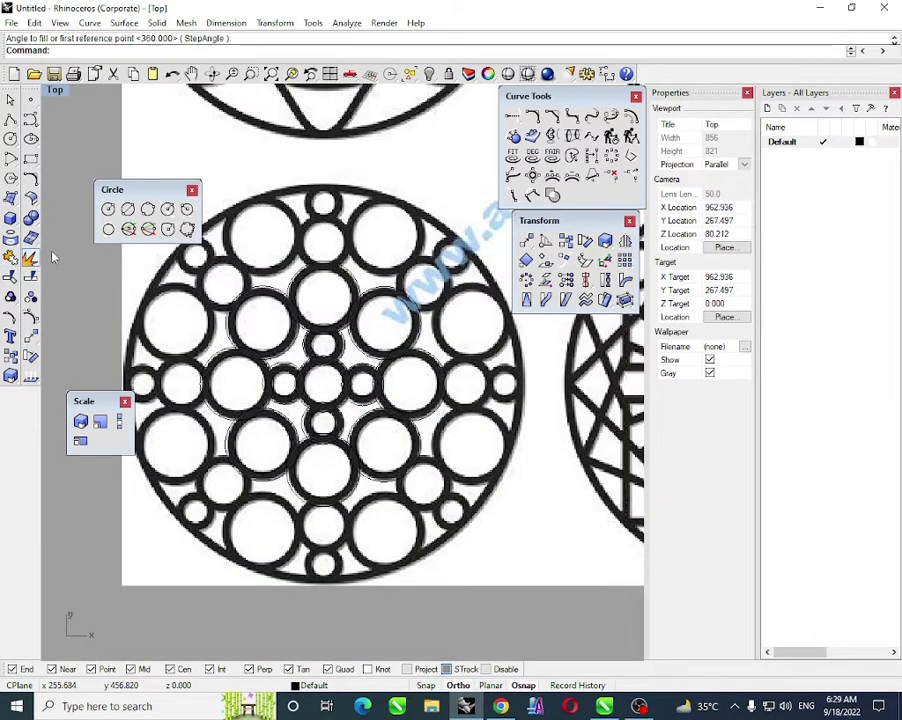
left_click(128, 208)
scroll(312, 400, "up", 8)
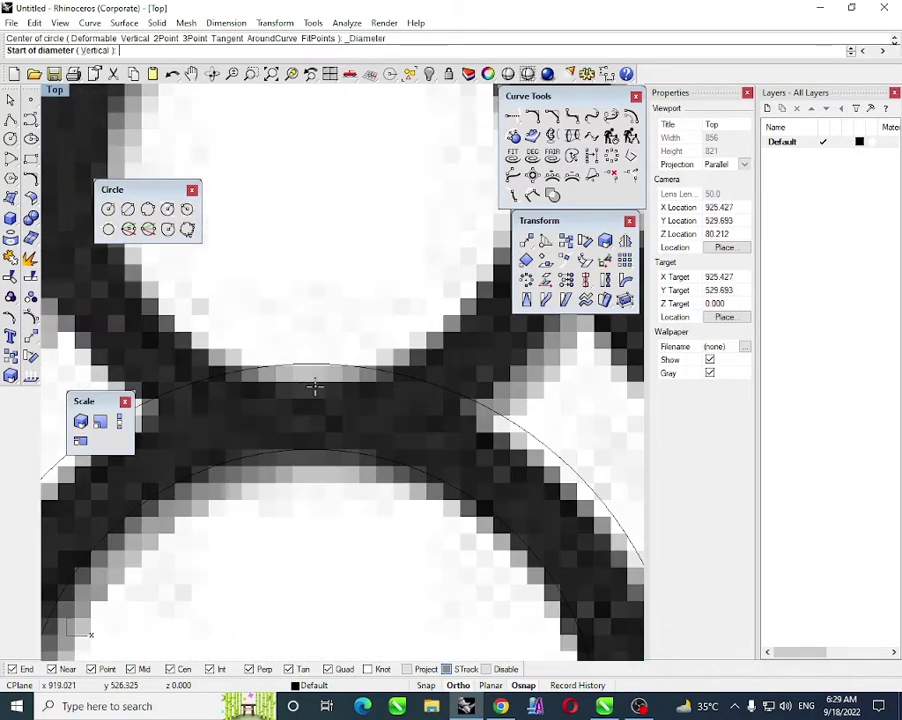
left_click(311, 388)
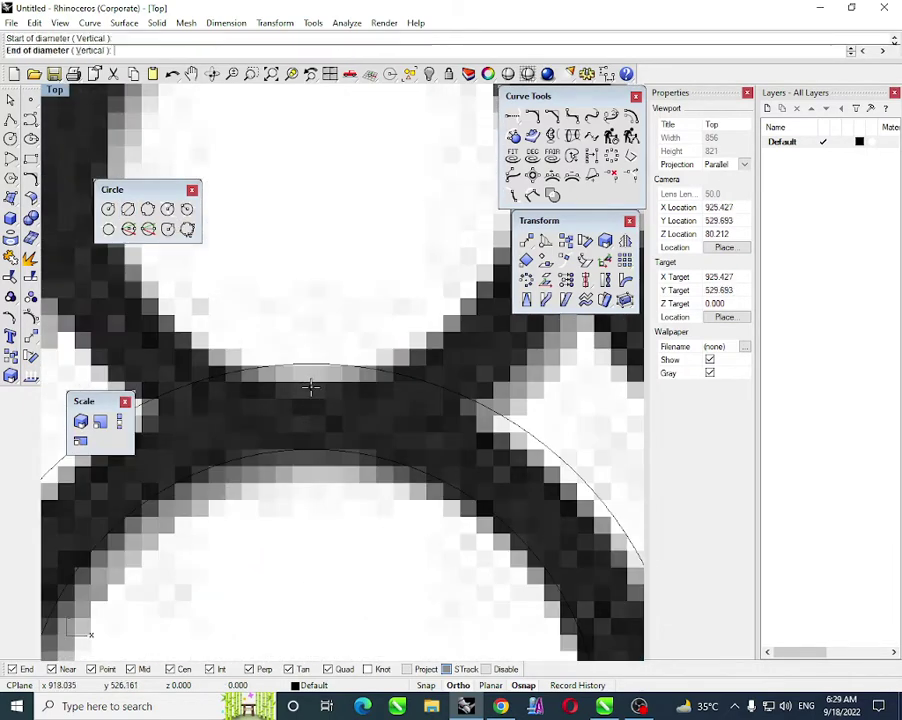
right_click_drag(310, 192, 307, 378)
scroll(306, 378, "down", 4)
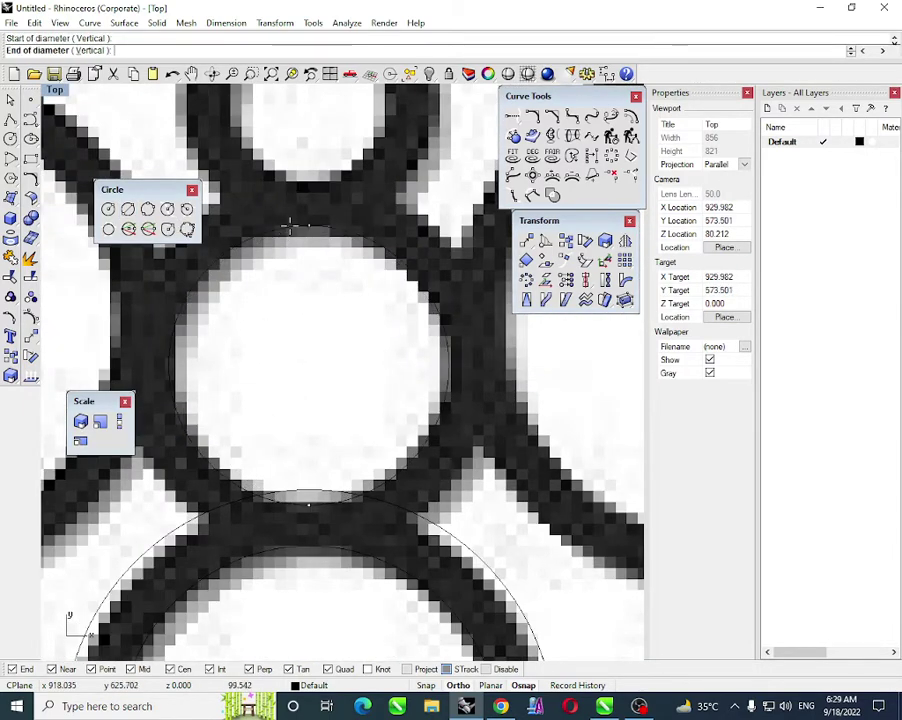
left_click(289, 226)
- Offset the medium circle above the top large circle outward by a distance of 20
left_click(290, 227)
left_click(630, 117)
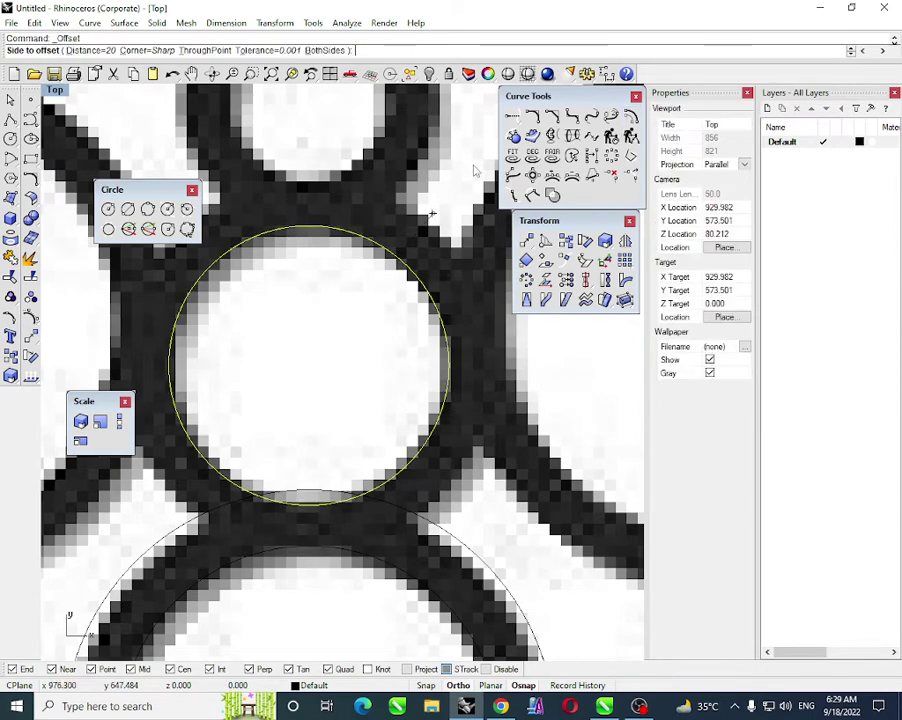
left_click(432, 214)
scroll(389, 211, "down", 5)
- Polar-array the medium circle and its offset around the central circle's centre, 8 items over 360 degrees
left_click(385, 266)
left_click_drag(422, 186, 338, 283)
scroll(337, 280, "down", 4)
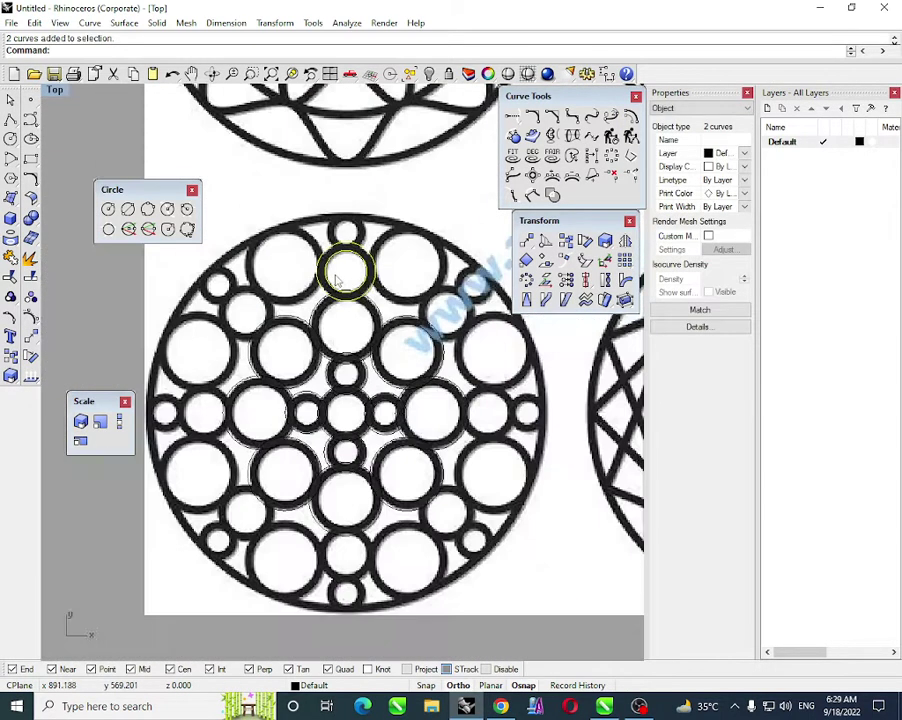
left_click(584, 241)
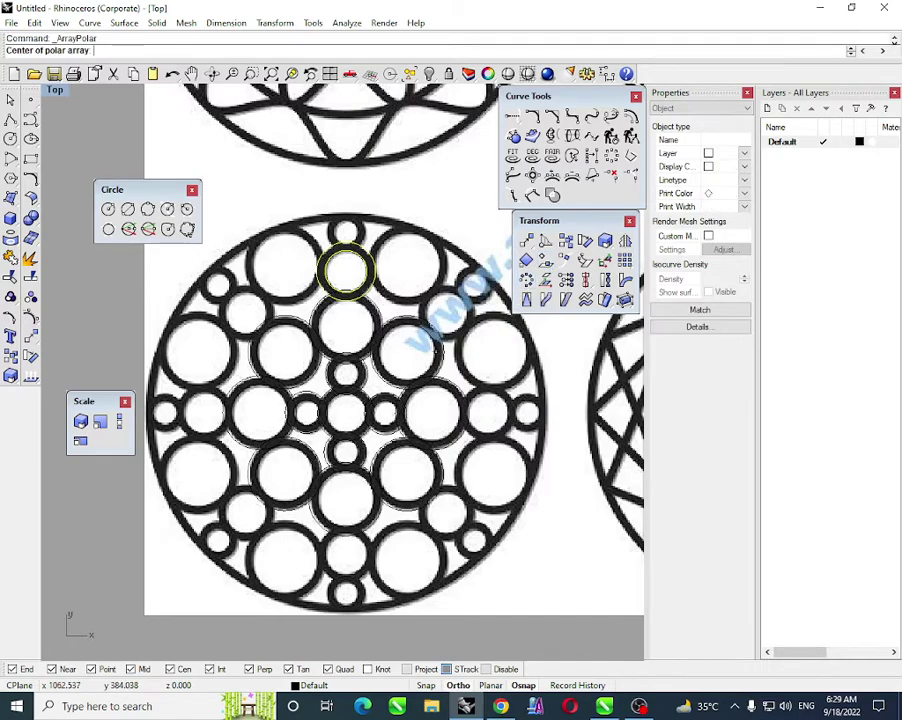
scroll(354, 421, "up", 4)
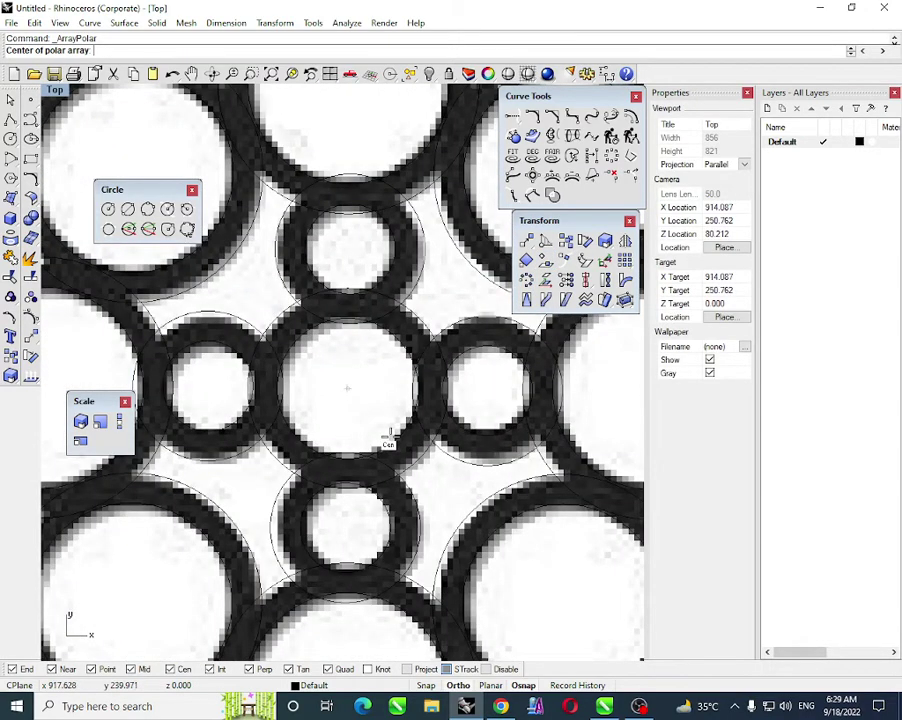
left_click(390, 435)
scroll(358, 425, "down", 5)
right_click_drag(355, 417, 322, 408)
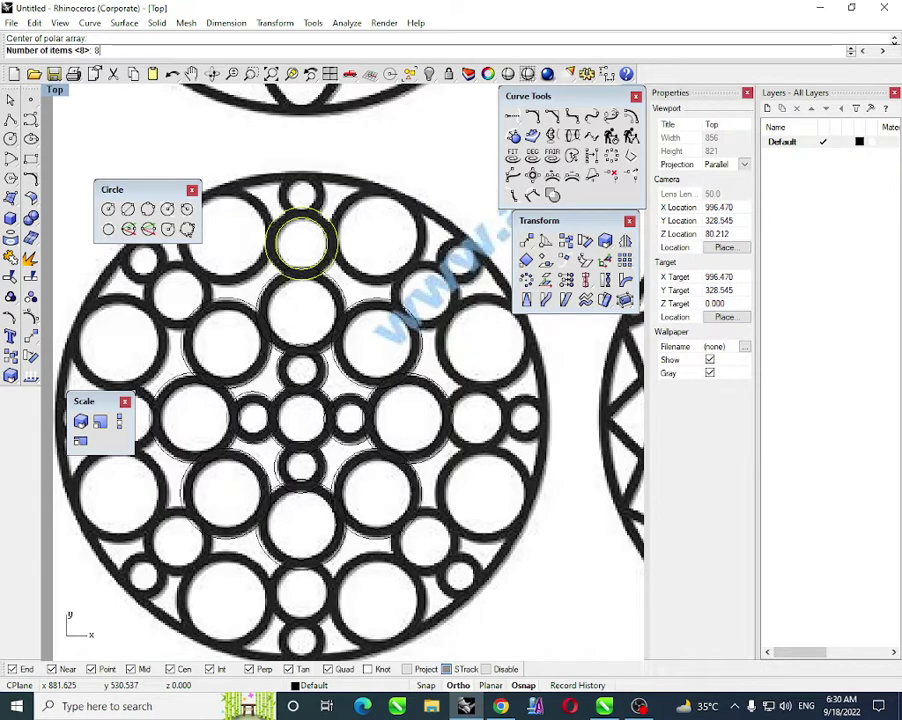
key("Return")
key("Return")
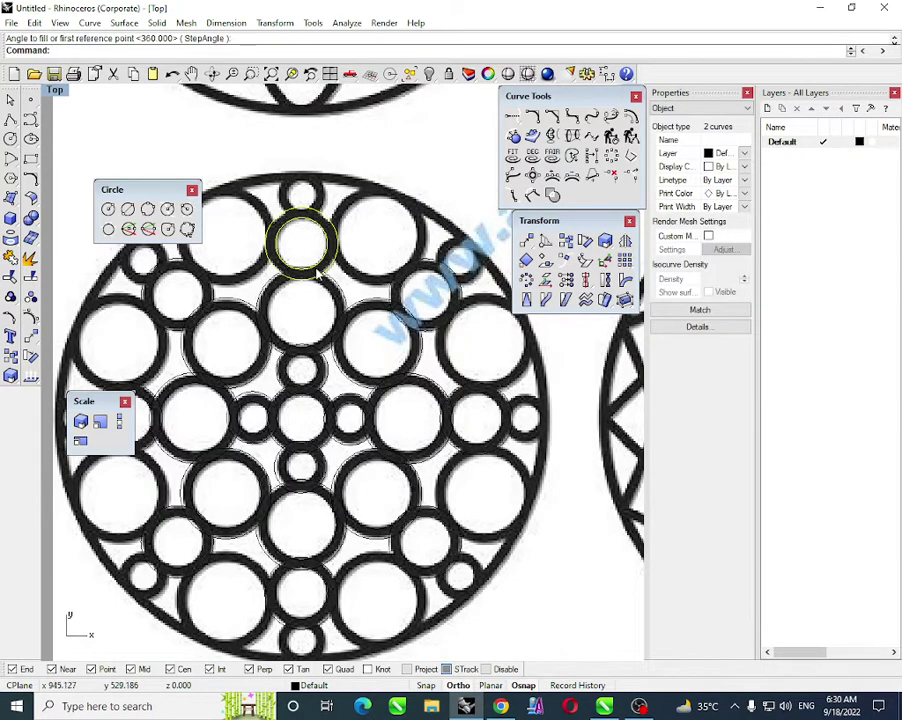
scroll(317, 272, "down", 2)
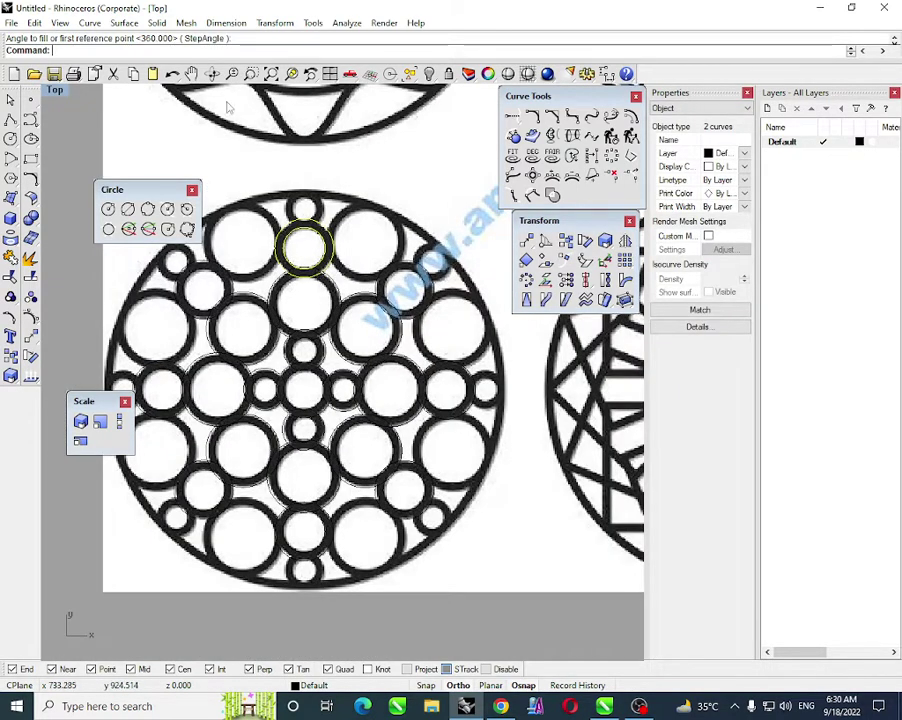
left_click(292, 154)
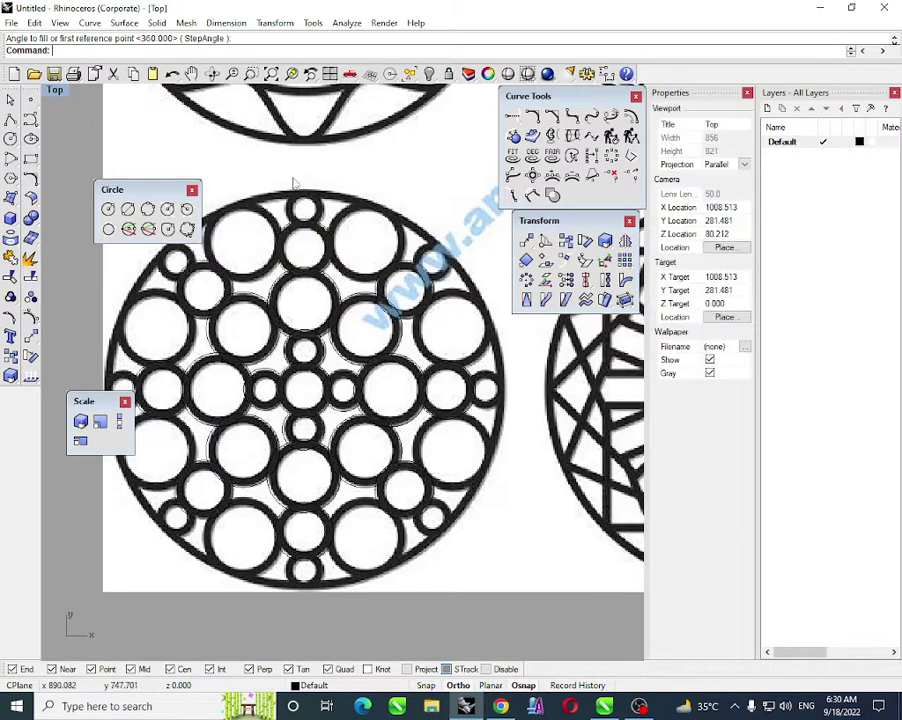
- With Ortho off, draw a two-point diameter circle tracing the outer large circle just left of the topmost medium circle
scroll(293, 177, "up", 4)
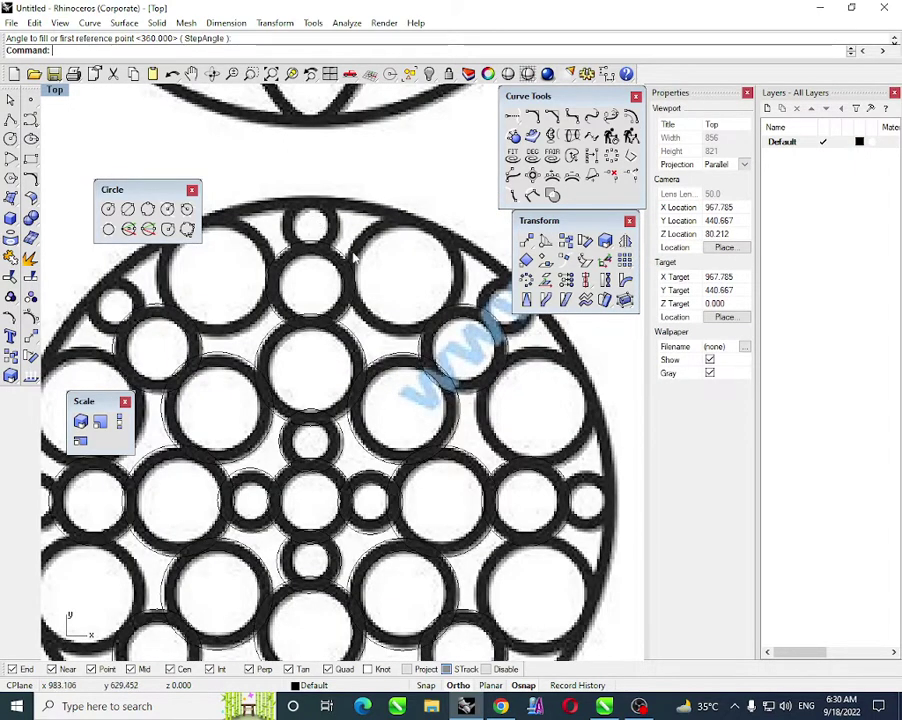
scroll(201, 290, "down", 2)
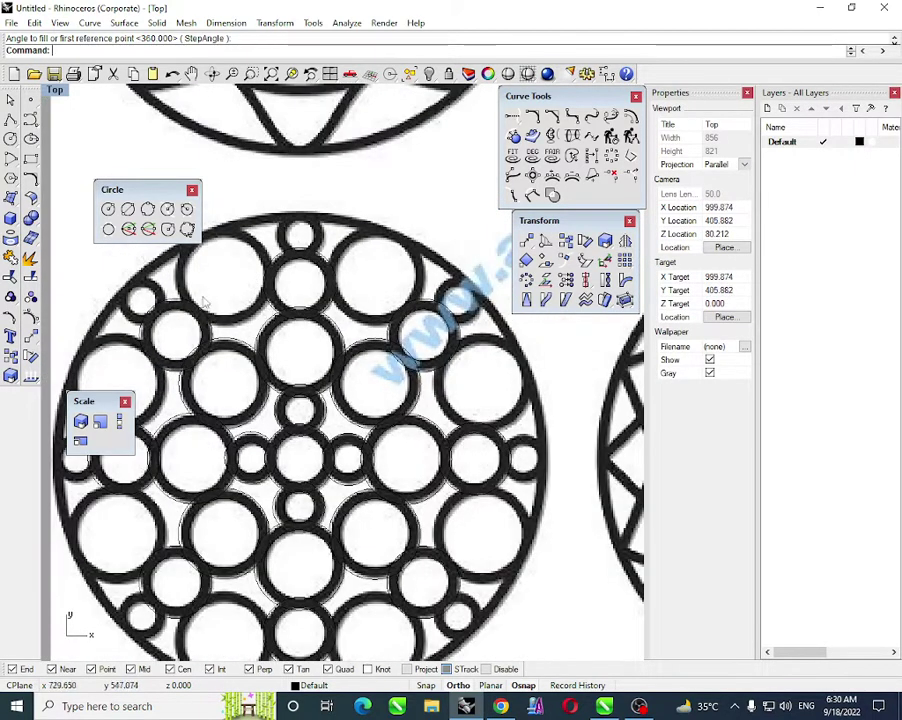
left_click(128, 209)
scroll(199, 284, "up", 5)
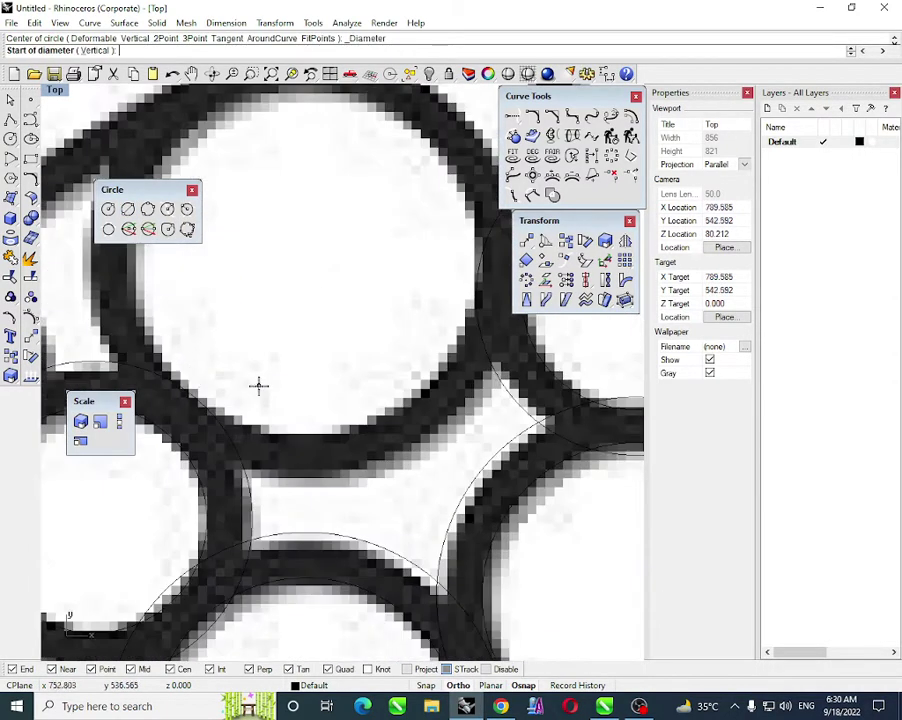
left_click(378, 420)
scroll(350, 260, "down", 3)
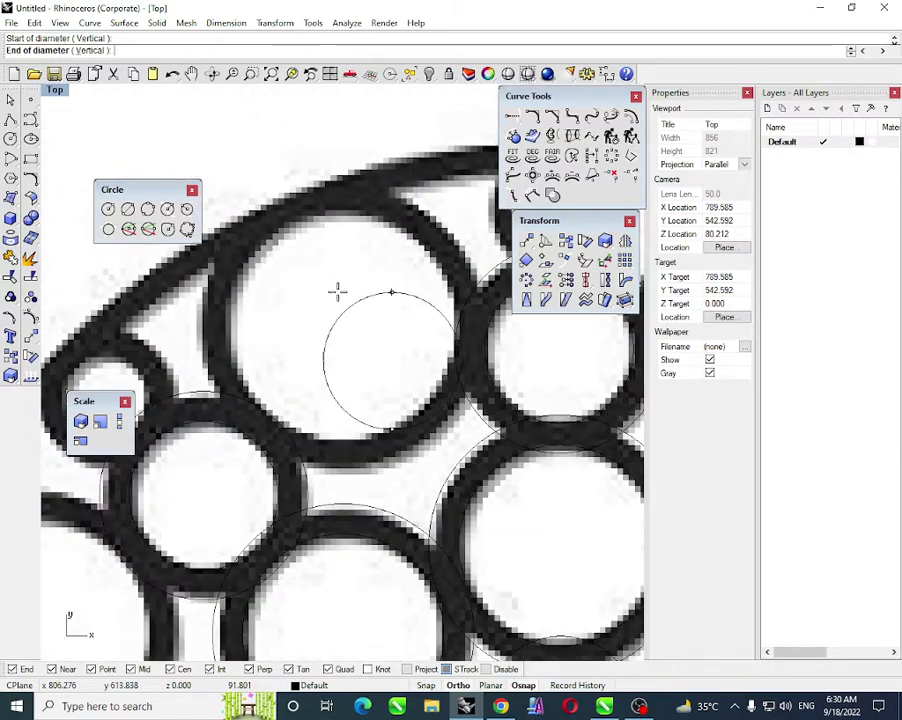
key("F8")
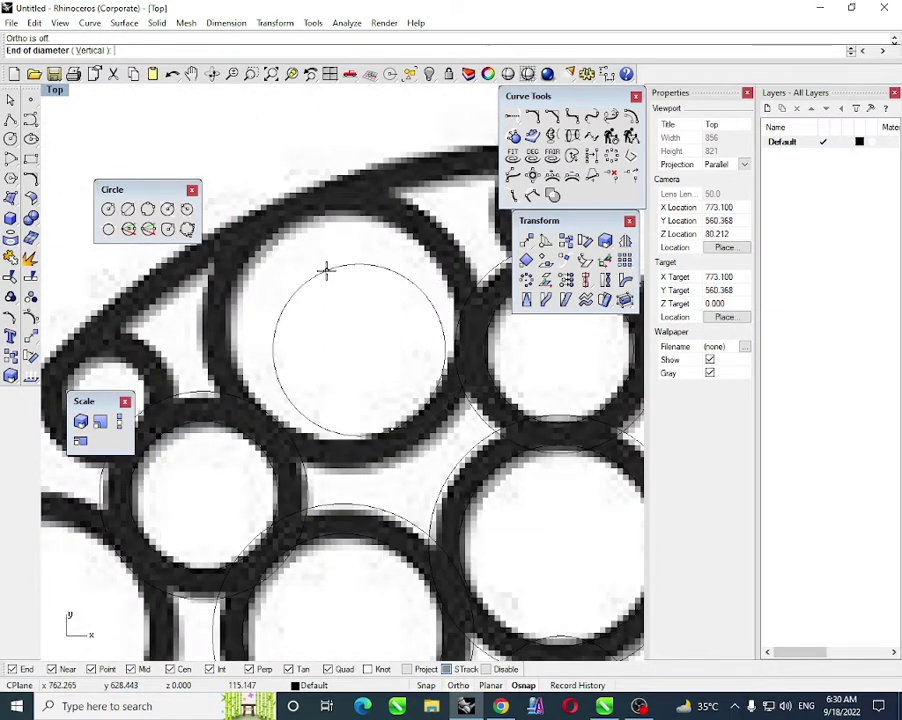
left_click(295, 226)
- Offset the outer large circle left of the topmost medium circle outward by a distance of 20
left_click(295, 226)
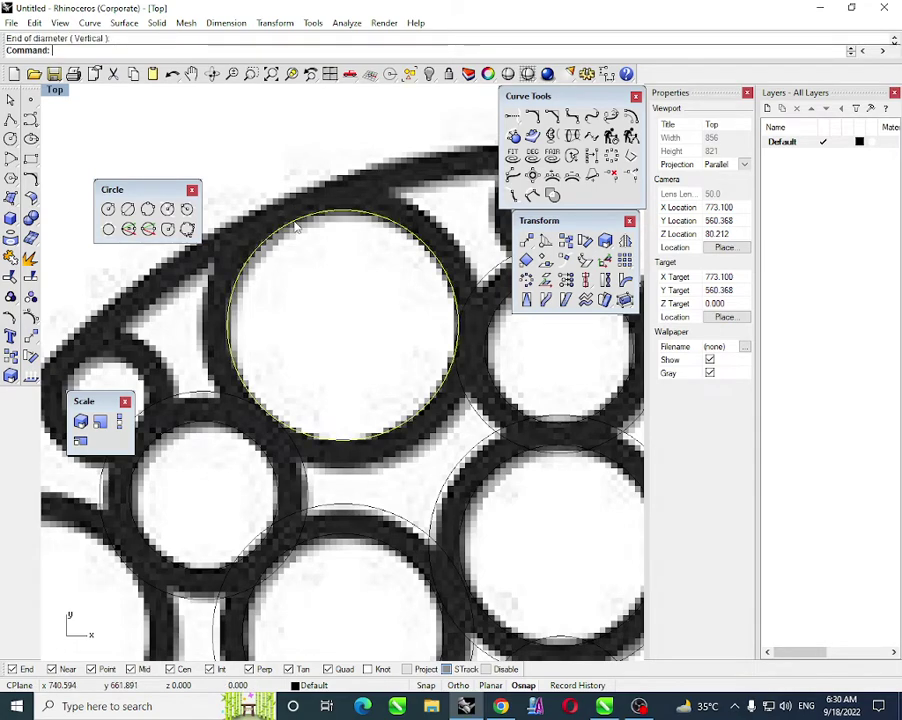
left_click(627, 115)
left_click(418, 206)
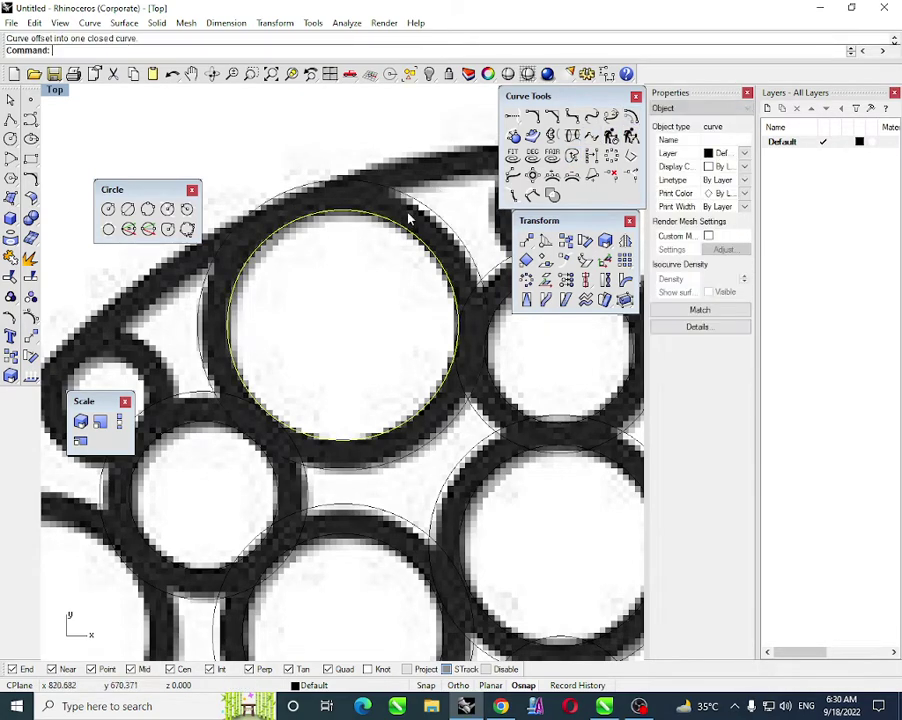
- Polar-array the outer large circle and its offset around the central circle's centre, 8 items over 360 degrees
scroll(264, 296, "down", 5)
left_click_drag(325, 223, 303, 288)
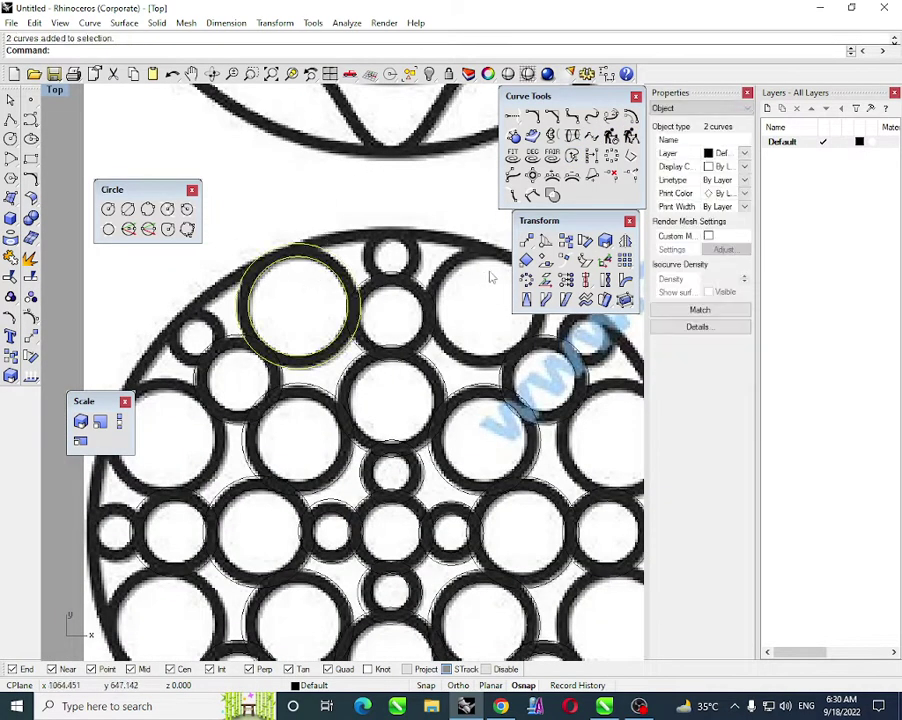
left_click(526, 279)
scroll(318, 458, "up", 3)
scroll(318, 458, "up", 2)
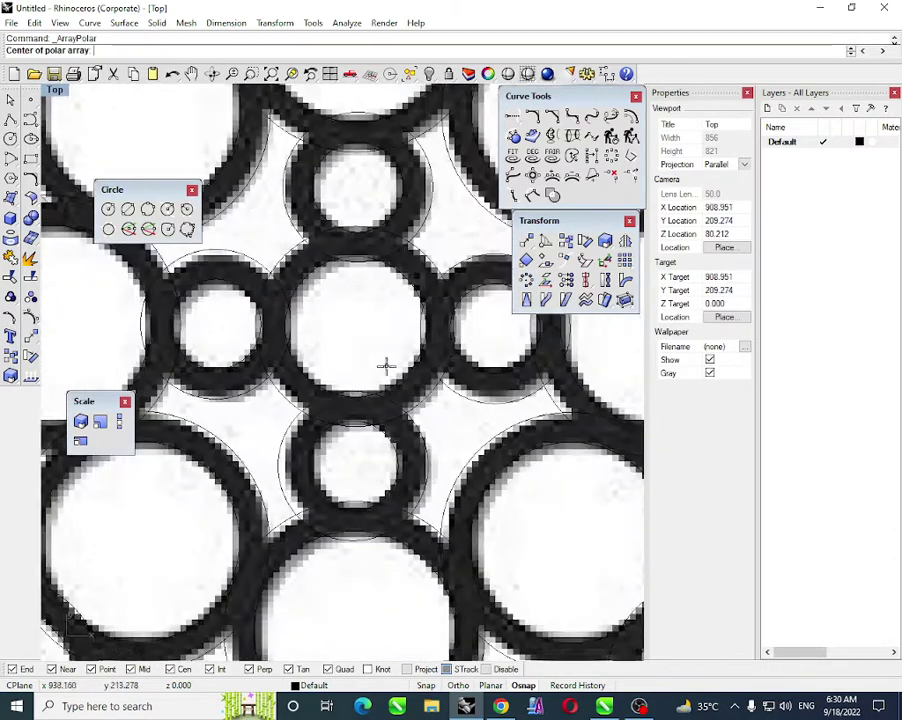
left_click(393, 378)
scroll(362, 372, "down", 4)
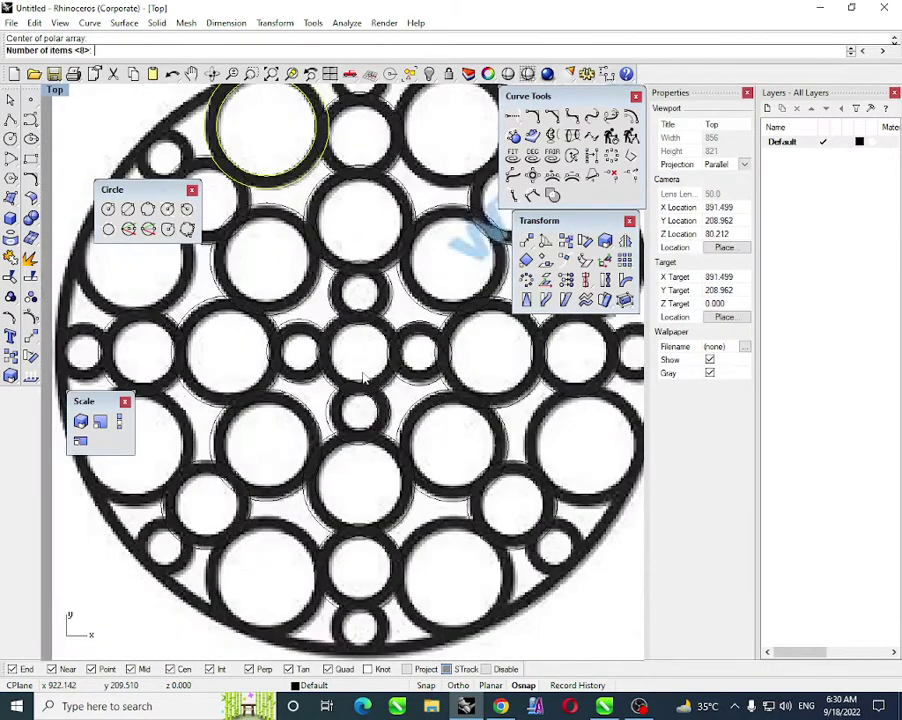
scroll(336, 384, "down", 2)
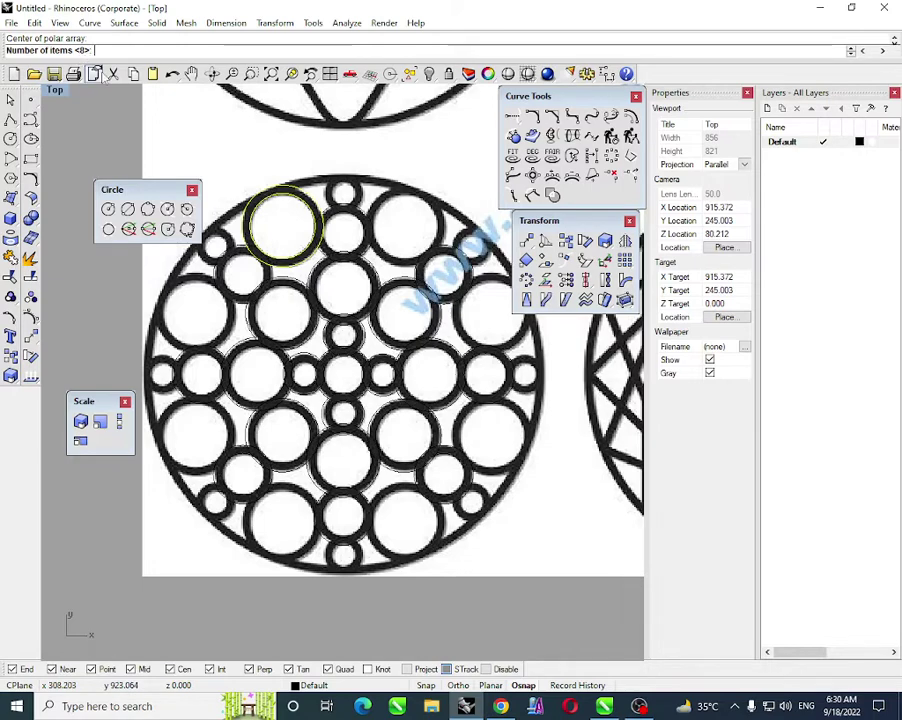
key("Return")
key("Return")
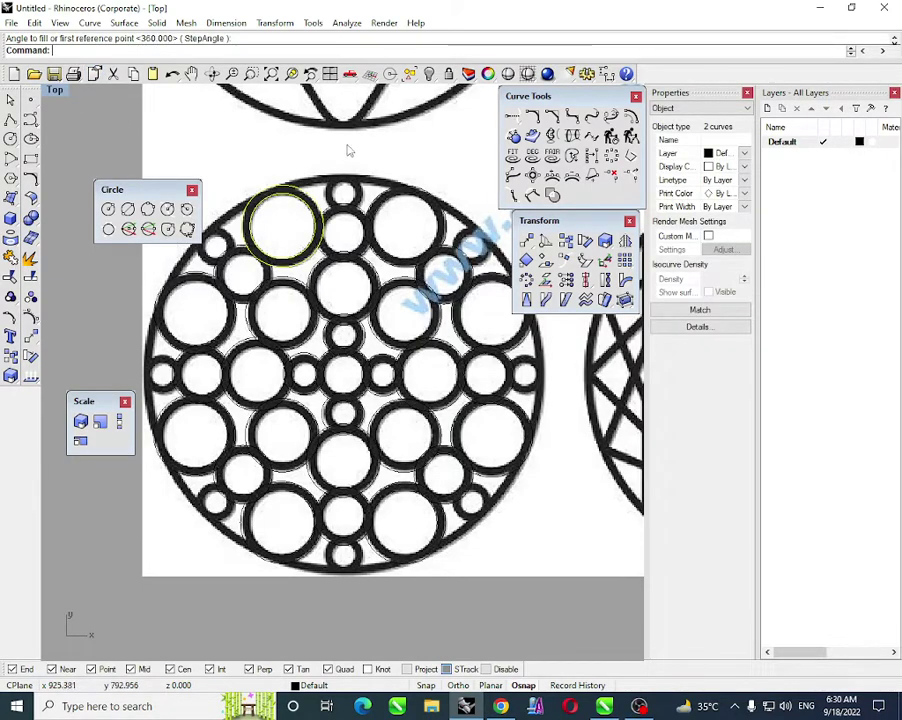
left_click(348, 150)
- Draw a two-point diameter circle tracing the small circle at the very top of the pattern
left_click(127, 208)
scroll(270, 218, "up", 8)
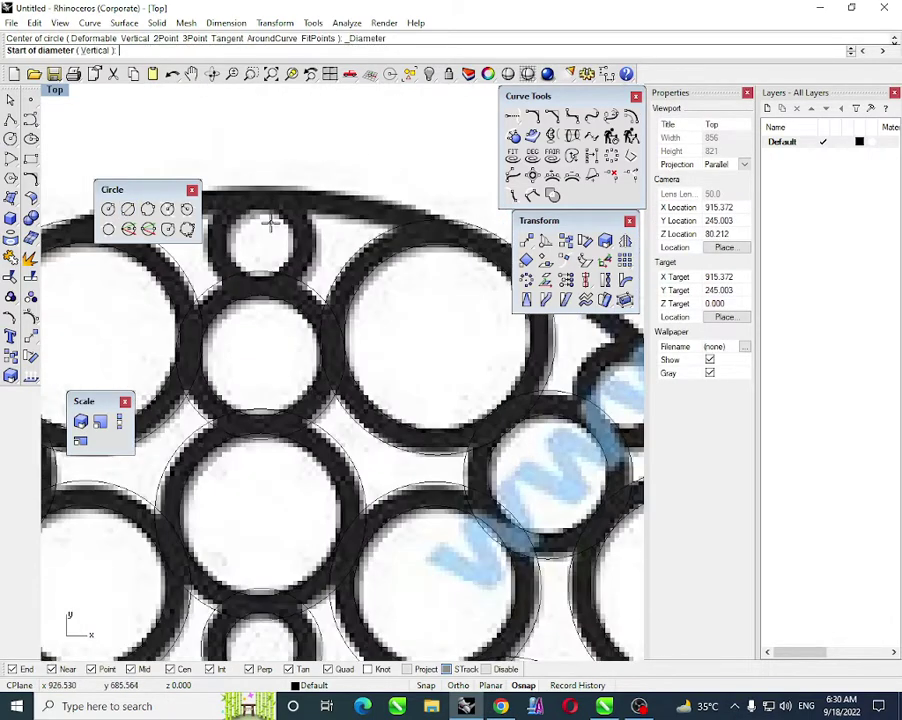
left_click(234, 378)
scroll(346, 284, "down", 2)
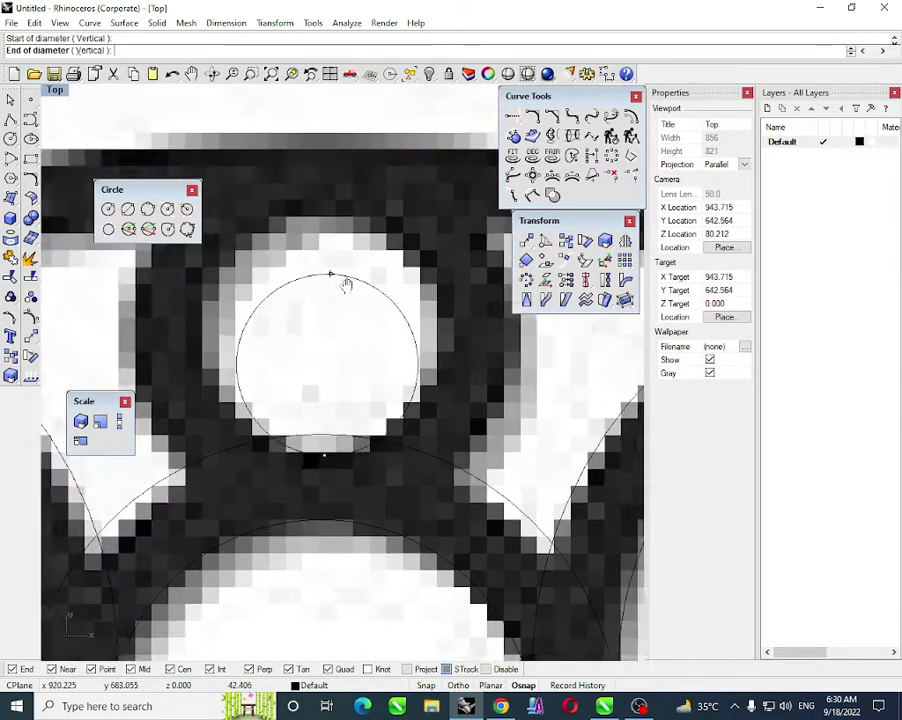
scroll(322, 223, "up", 3)
left_click(345, 232)
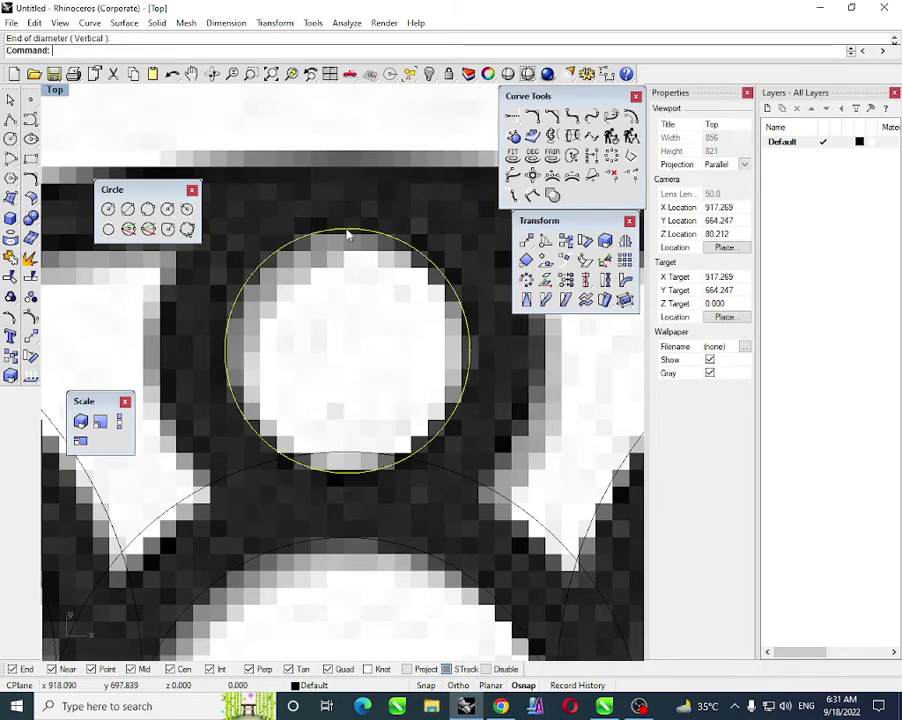
- Offset the topmost small circle outward by a distance of 20
scroll(344, 234, "down", 2)
left_click(631, 117)
left_click(560, 382)
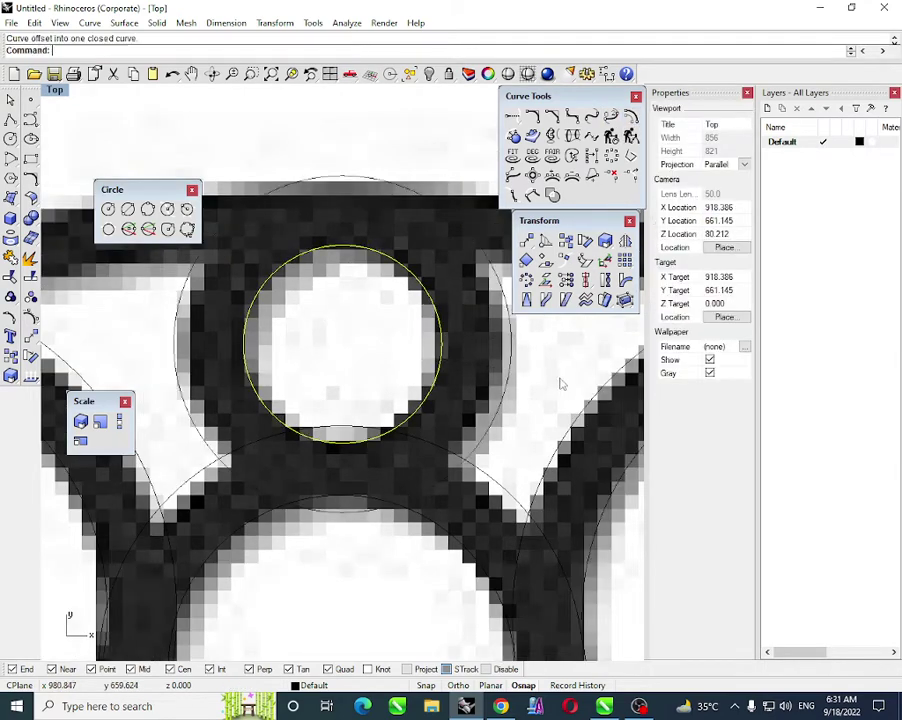
- Polar-array the topmost small circle and its offset around the central circle's centre, 8 items over 360 degrees
scroll(455, 390, "down", 8)
left_click(425, 277)
left_click_drag(425, 277, 398, 343)
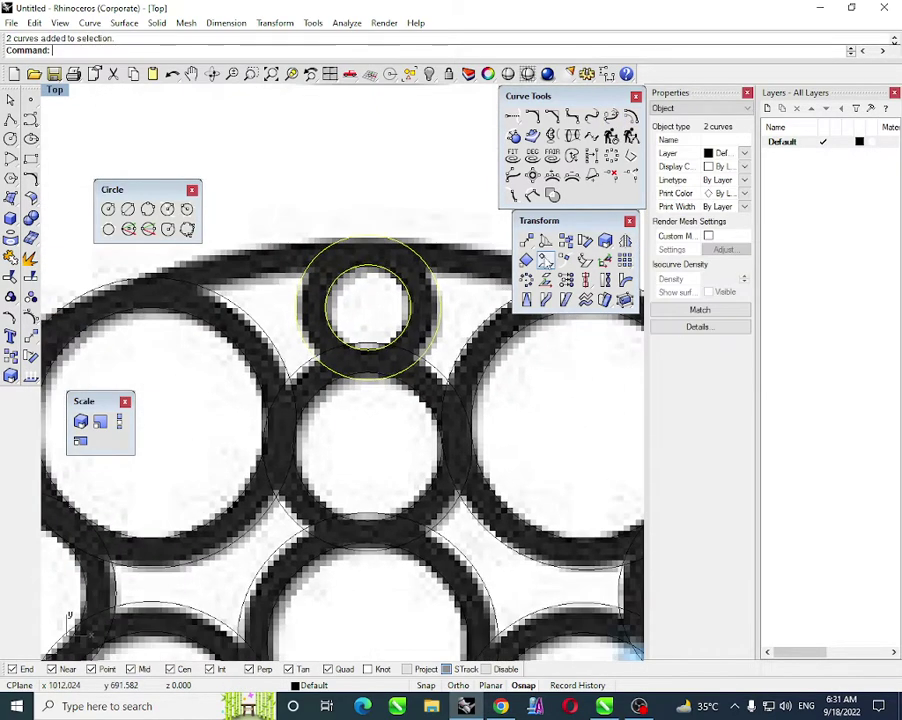
left_click(526, 280)
scroll(323, 281, "down", 10)
right_click_drag(369, 483, 368, 345)
scroll(368, 346, "up", 8)
scroll(366, 352, "up", 2)
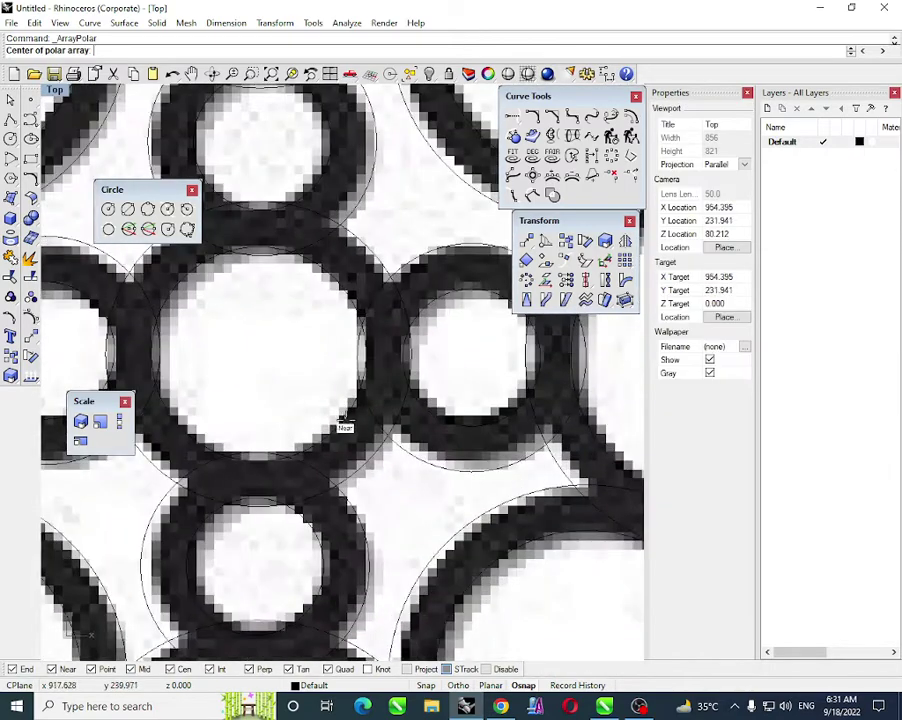
left_click(330, 421)
scroll(332, 422, "down", 5)
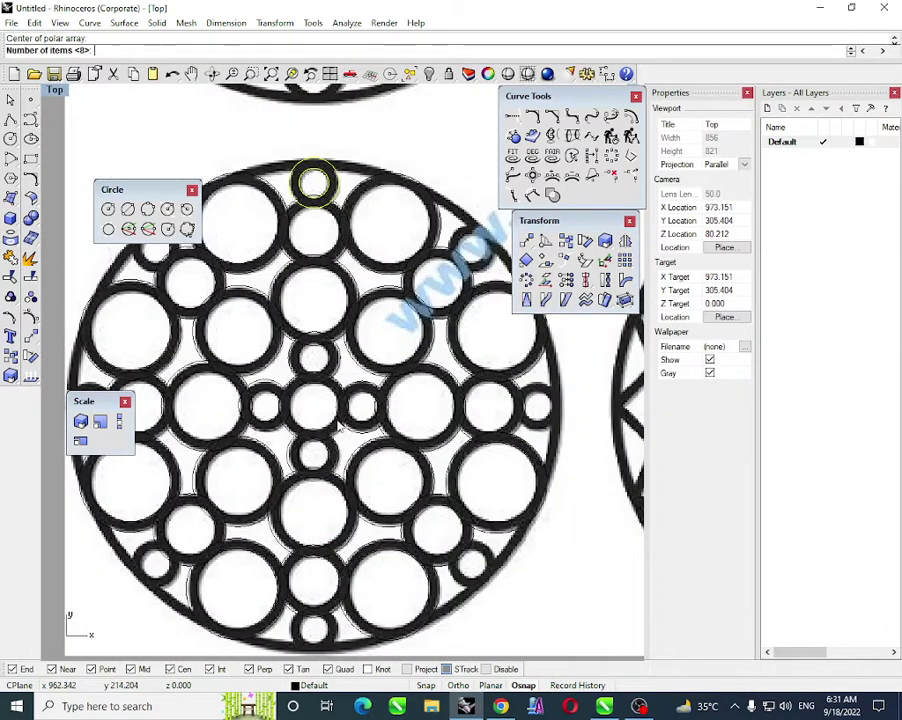
scroll(334, 400, "down", 2)
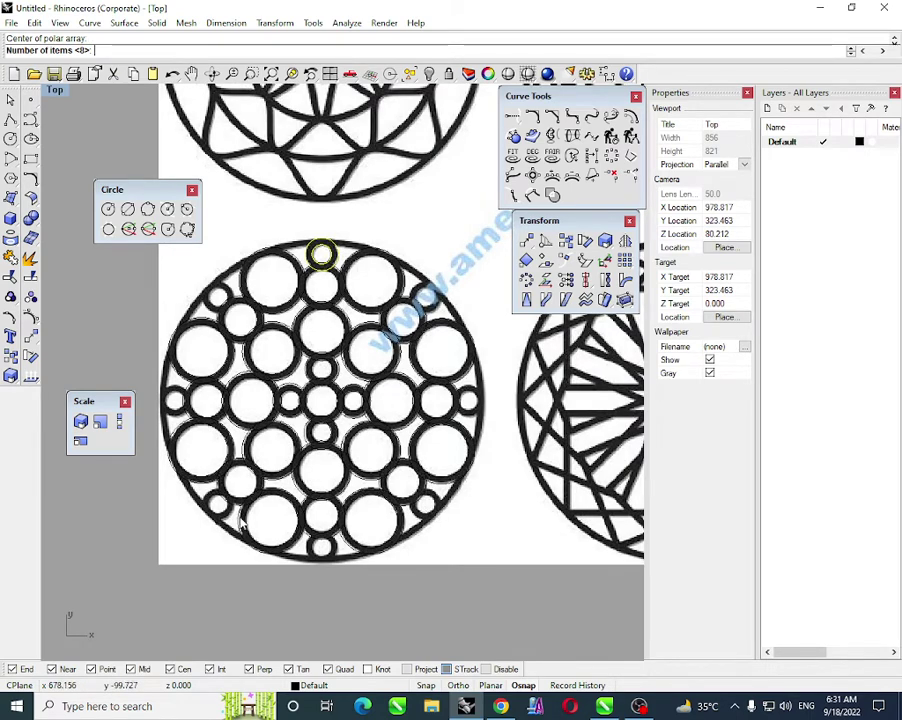
key("Return")
key("Return")
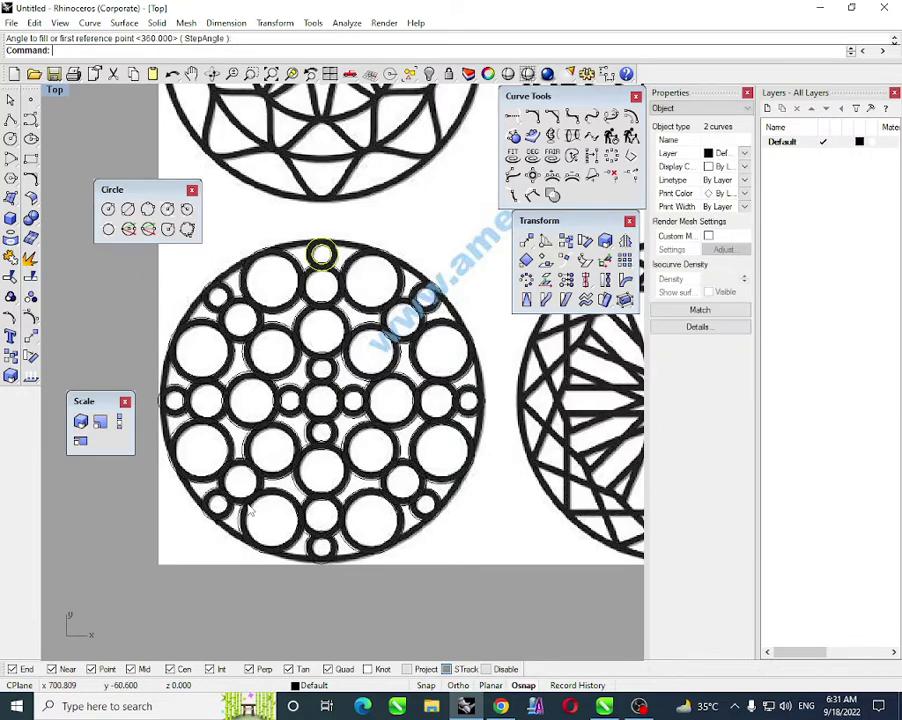
key("Escape")
- Draw a centre-radius circle from the central circle's centre, radius about 458.5, tracing the inner edge of the outer ring
scroll(468, 228, "down", 2)
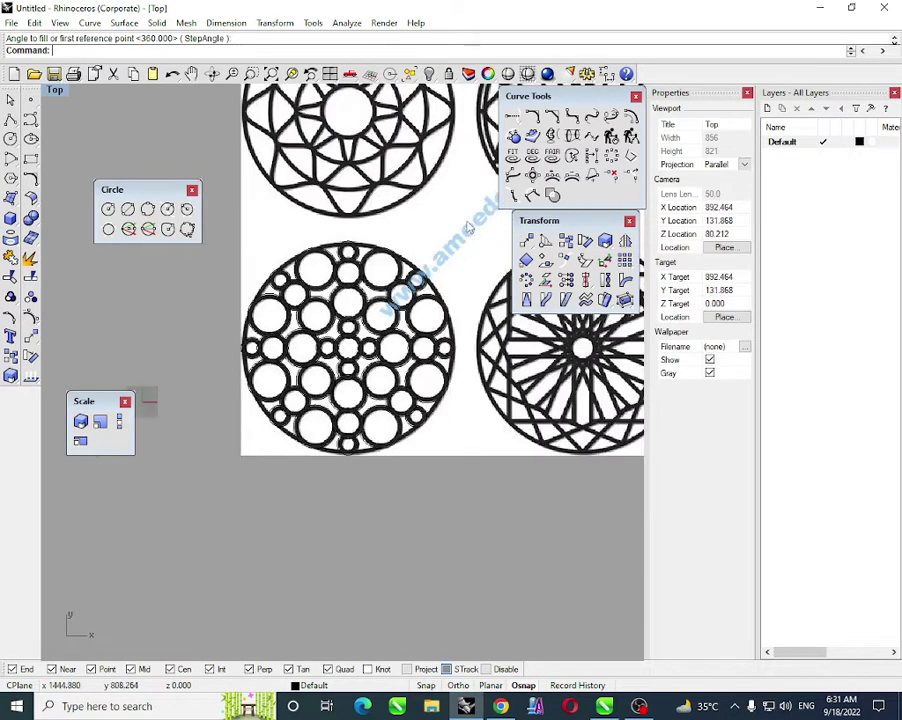
left_click_drag(381, 332, 199, 493)
scroll(310, 262, "up", 2)
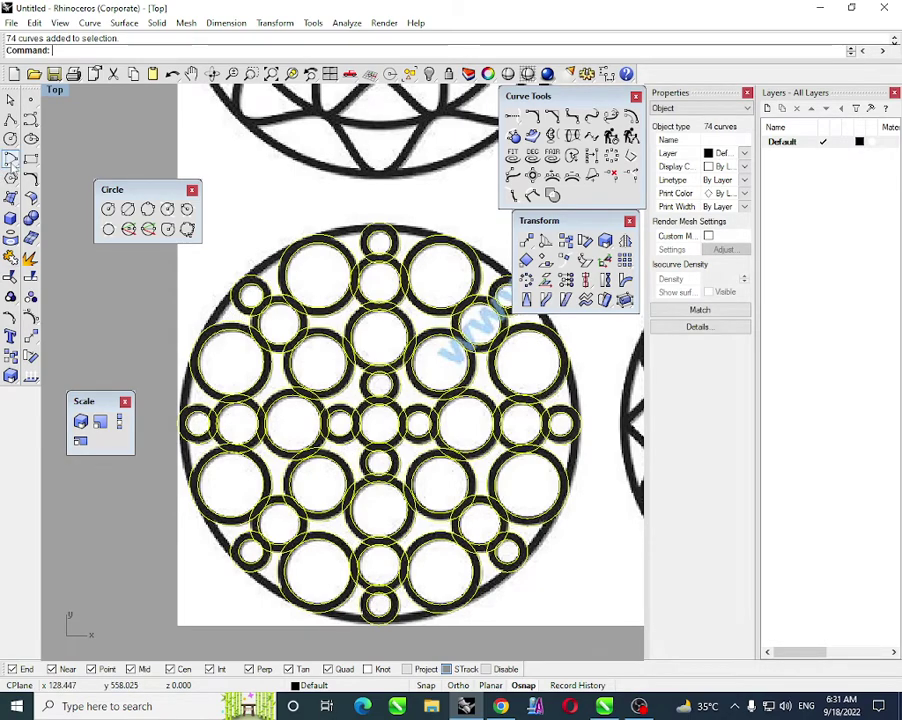
left_click(10, 138)
scroll(415, 424, "up", 4)
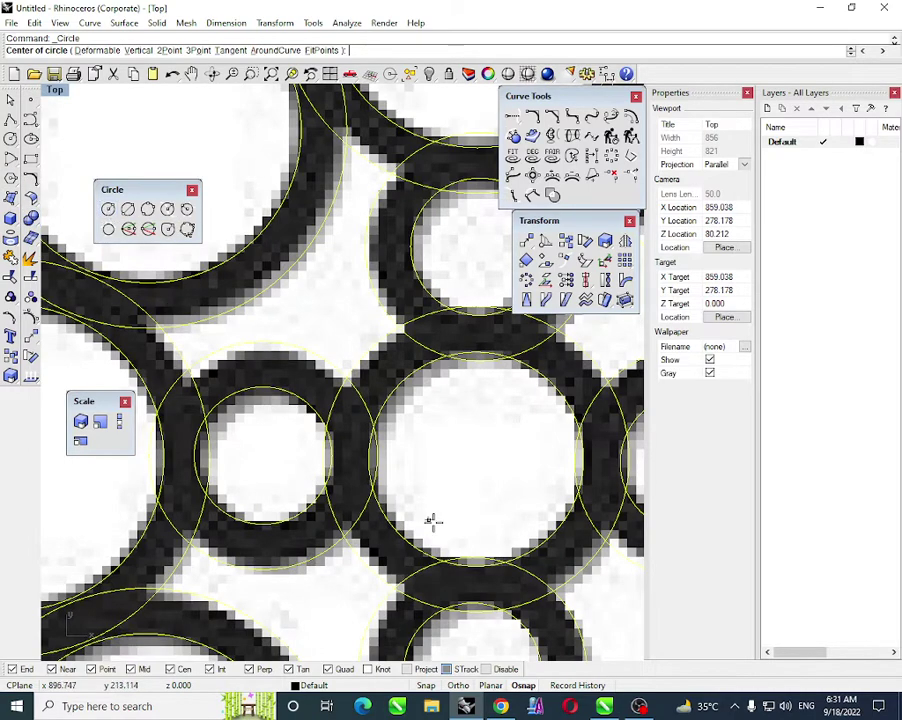
left_click(475, 459)
scroll(490, 490, "down", 4)
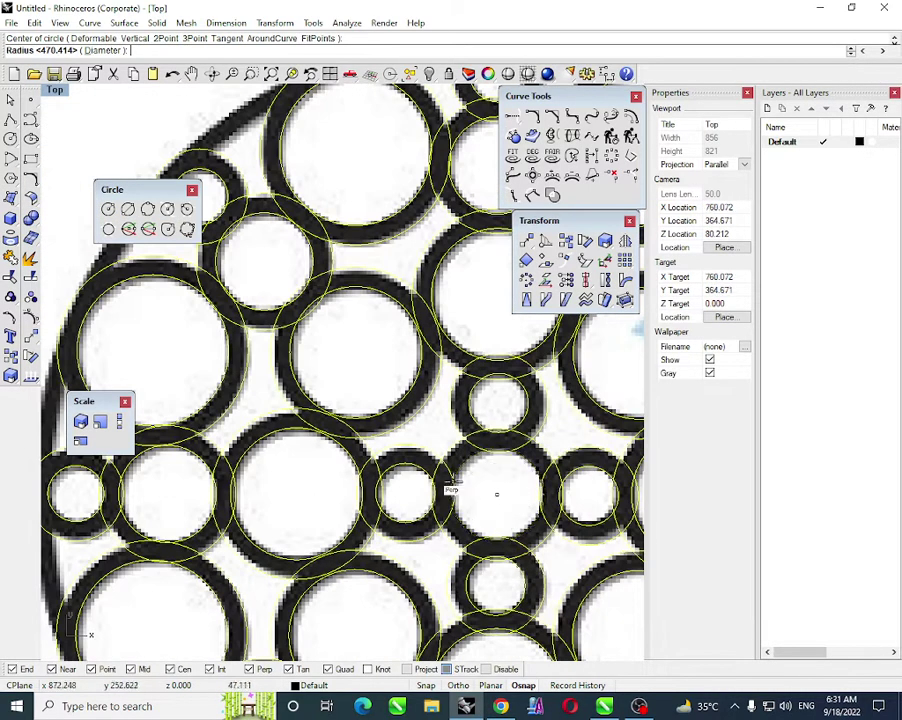
scroll(452, 484, "up", 2)
scroll(250, 291, "down", 2)
scroll(384, 342, "up", 4)
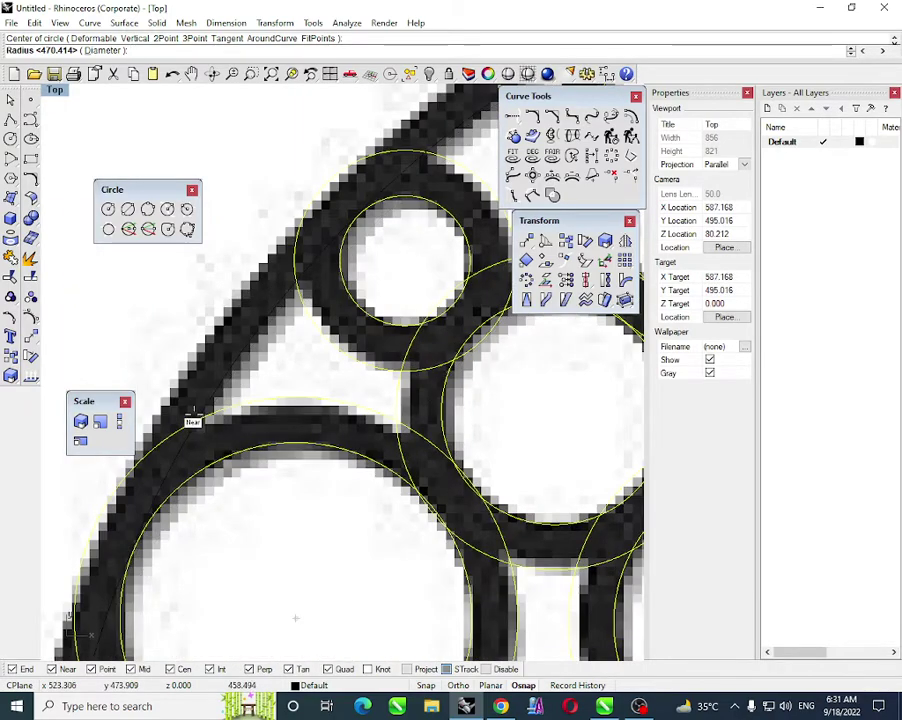
left_click(192, 414)
- Offset the outer ring's inner circle outward by a distance of 20
scroll(348, 330, "down", 5)
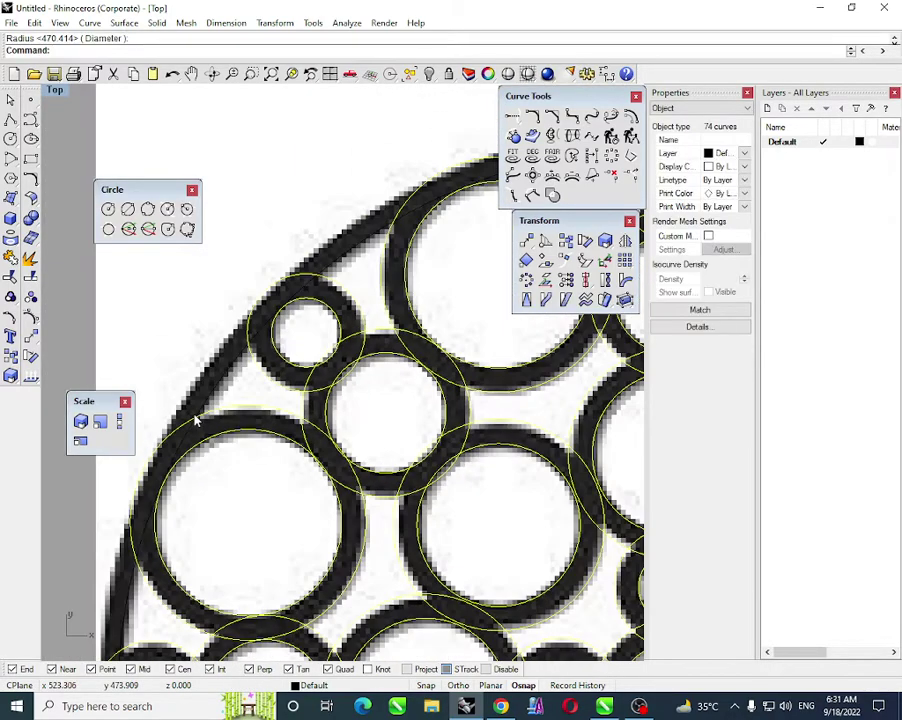
scroll(348, 330, "up", 3)
left_click(364, 344)
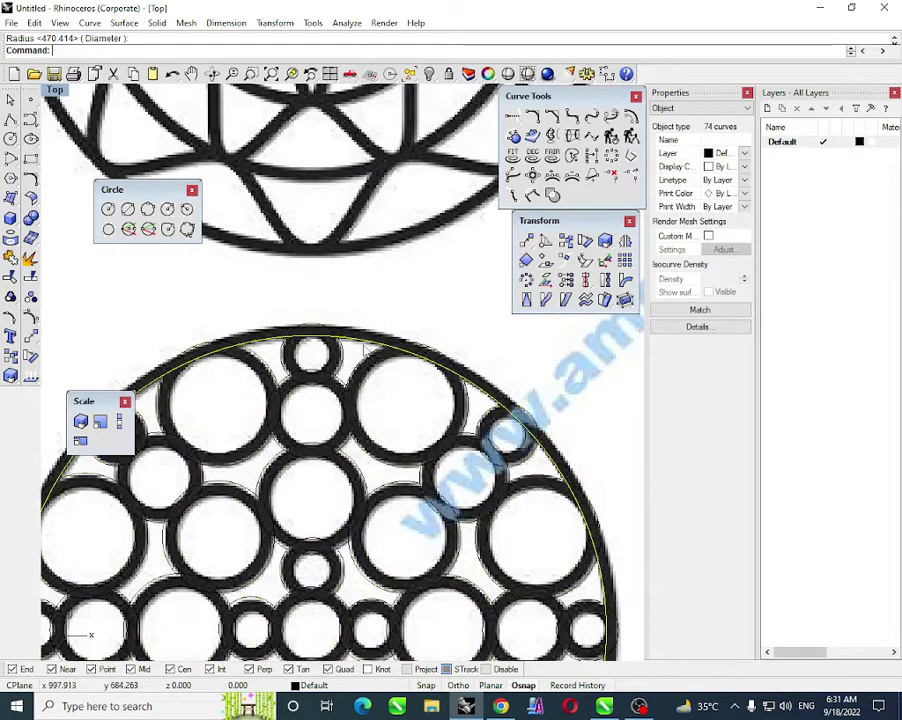
left_click(592, 155)
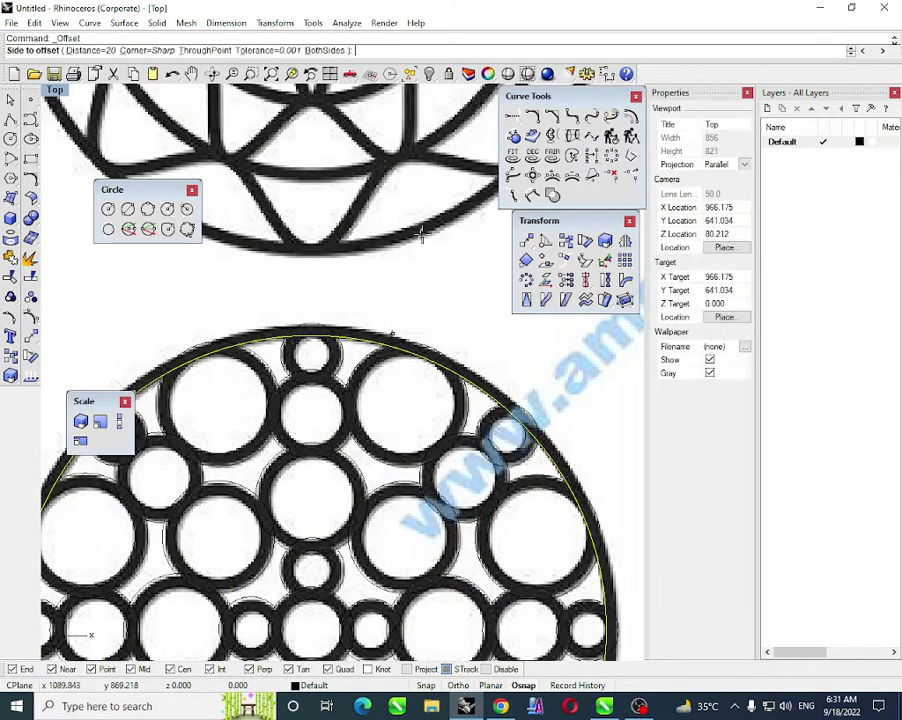
left_click(423, 240)
scroll(324, 298, "up", 4)
key("Escape")
- Copy all 76 traced curves of the round pattern to an empty area below the background bitmap
scroll(324, 298, "down", 10)
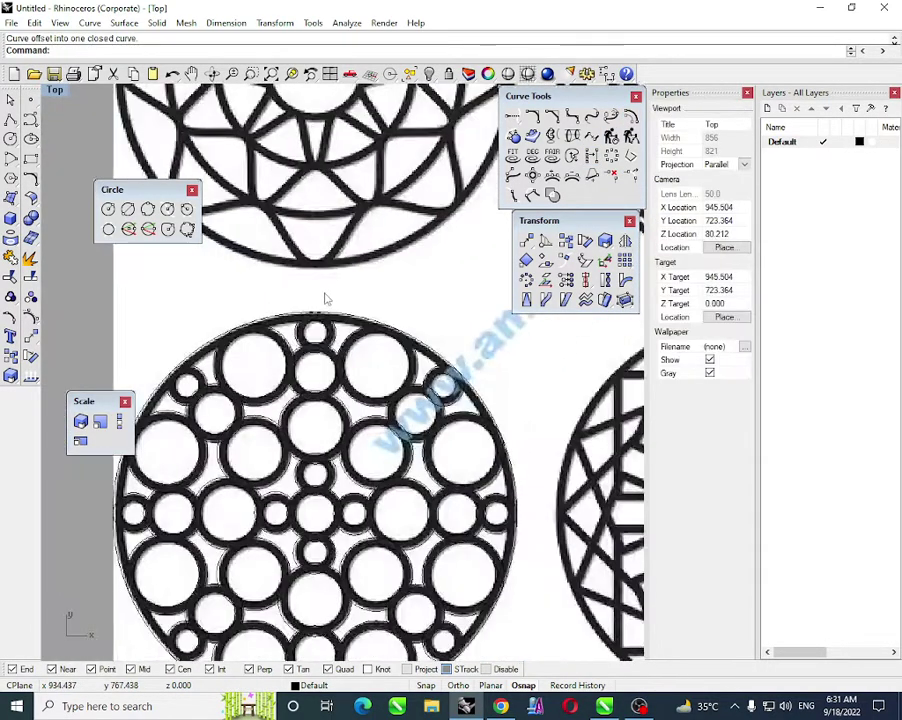
left_click_drag(403, 462, 216, 290)
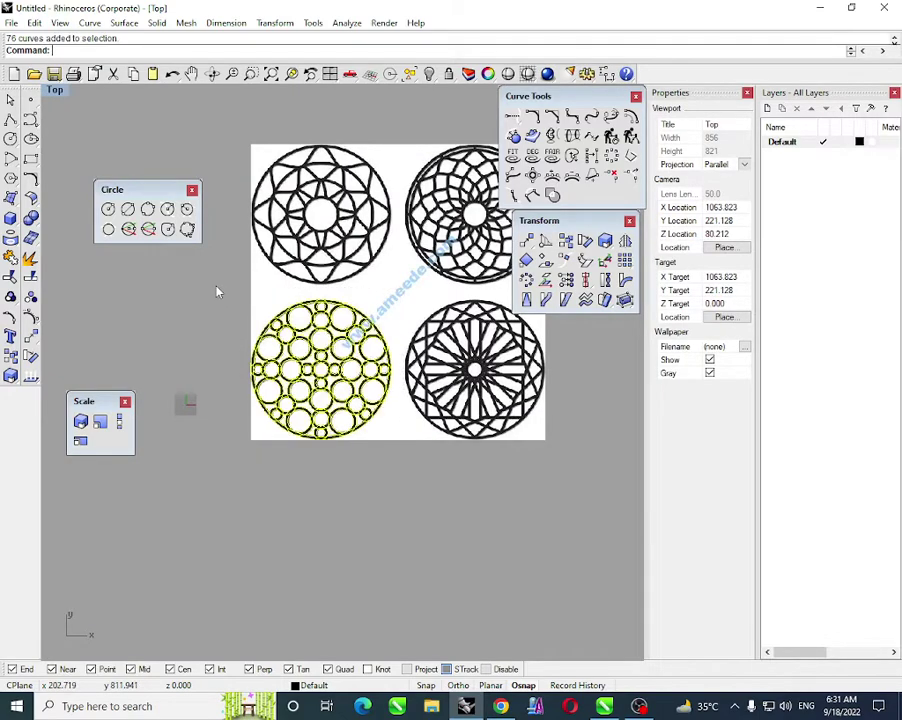
scroll(317, 369, "up", 2)
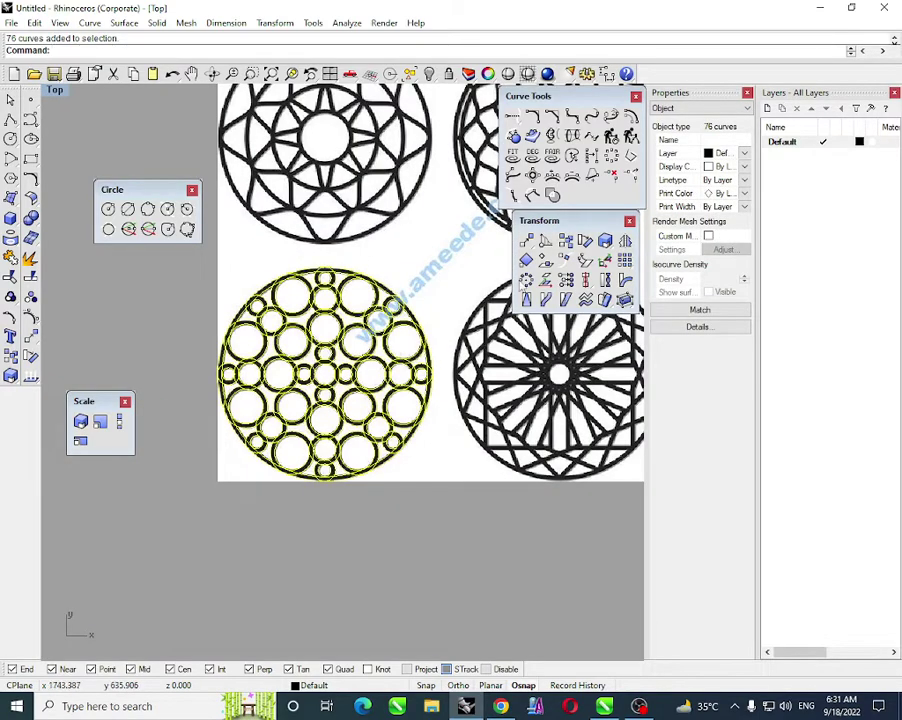
left_click(565, 240)
left_click(291, 391)
scroll(334, 314, "down", 10)
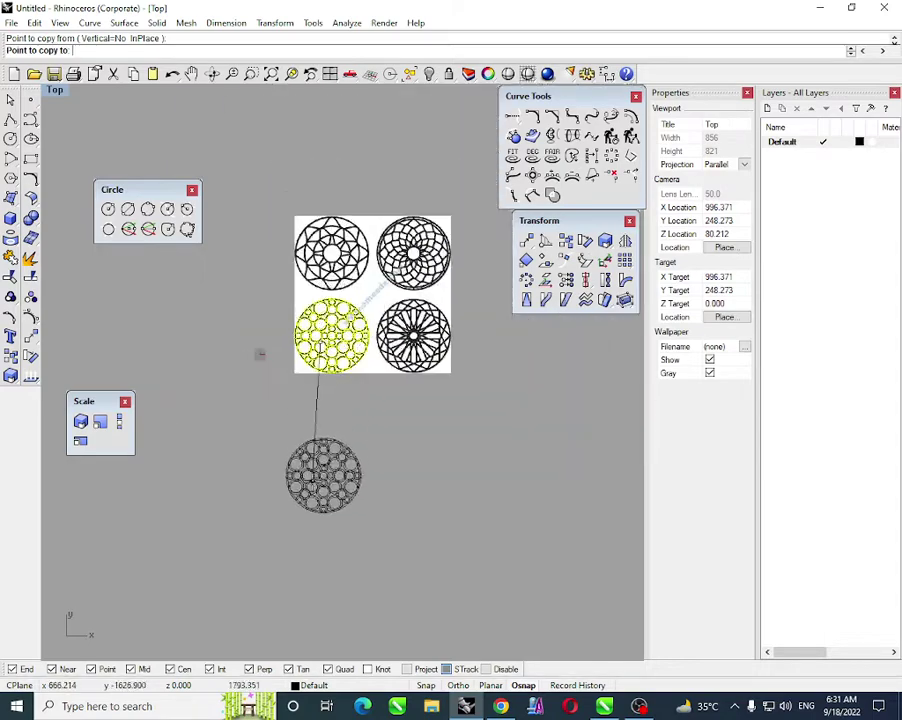
right_click_drag(311, 480, 323, 397)
left_click(328, 484)
right_click(329, 484)
scroll(330, 483, "up", 10)
right_click_drag(346, 487, 330, 450)
scroll(306, 396, "up", 7)
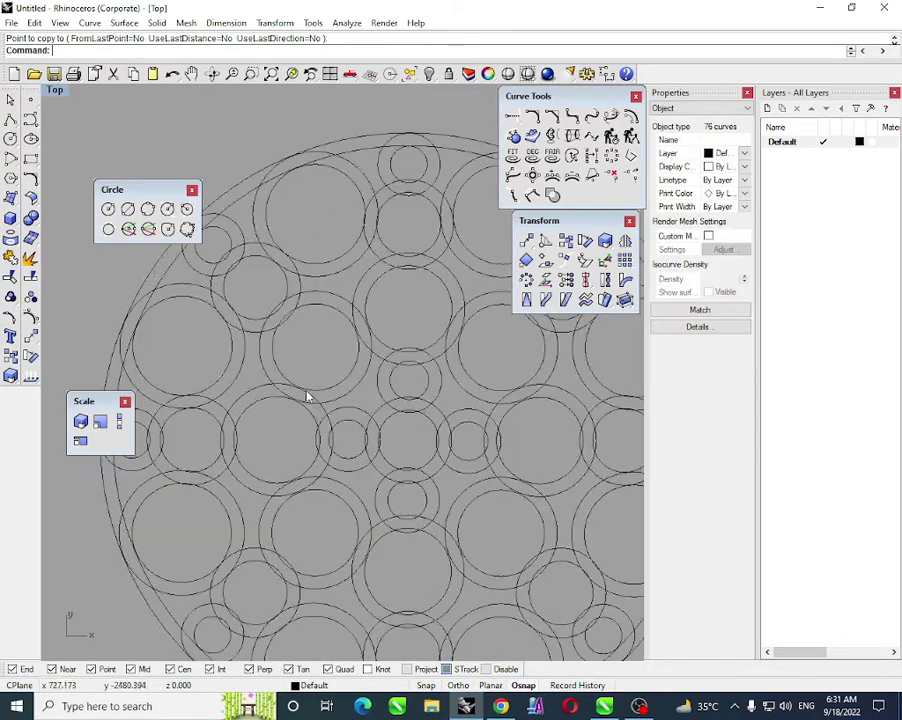
scroll(250, 378, "down", 4)
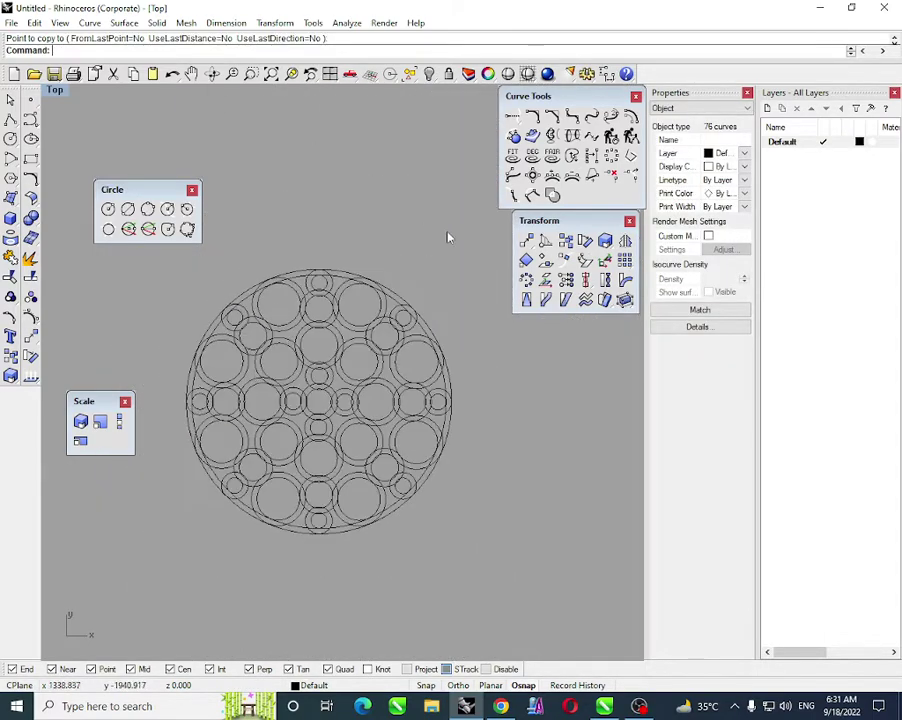
- Using all 76 copied curves as cutting edges, start Trim and remove the overlaps between the outer ring and the upper-left large circle
left_click_drag(458, 220, 165, 565)
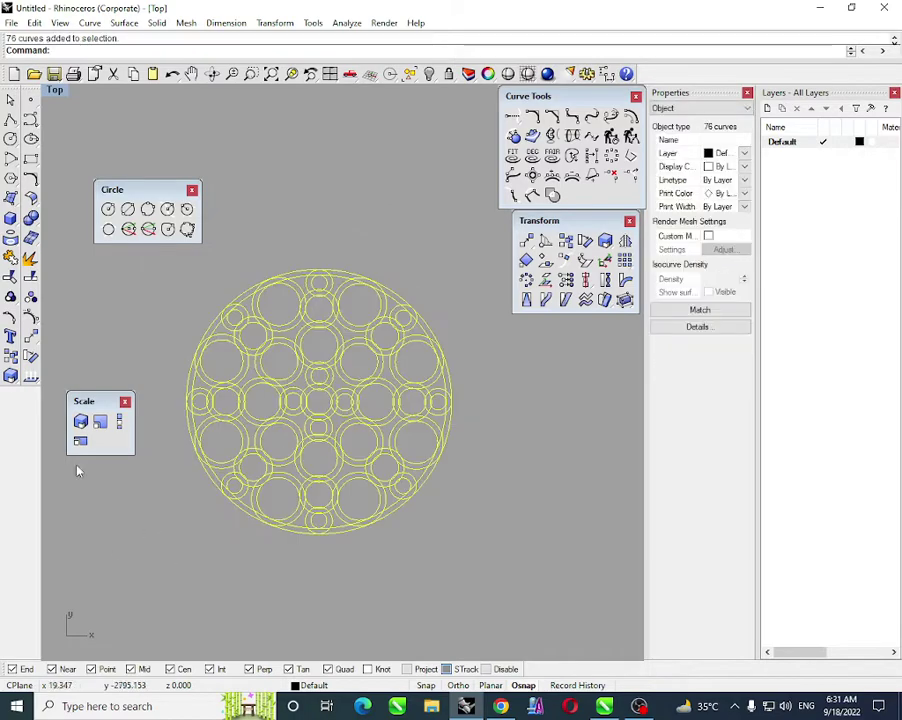
left_click(10, 296)
scroll(228, 285, "up", 5)
left_click(268, 310)
scroll(278, 324, "down", 1)
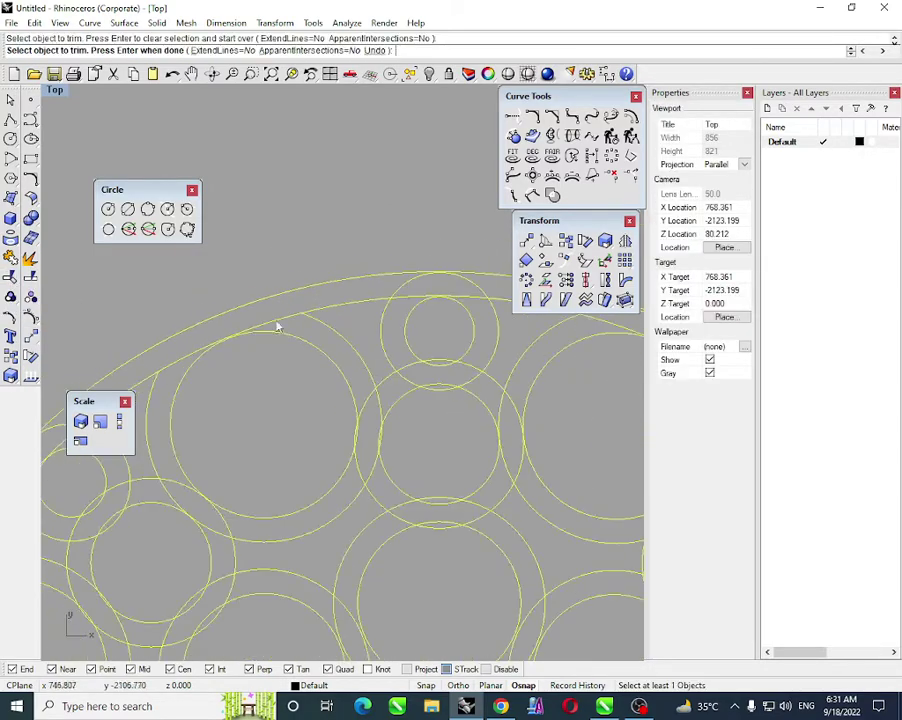
left_click(286, 323)
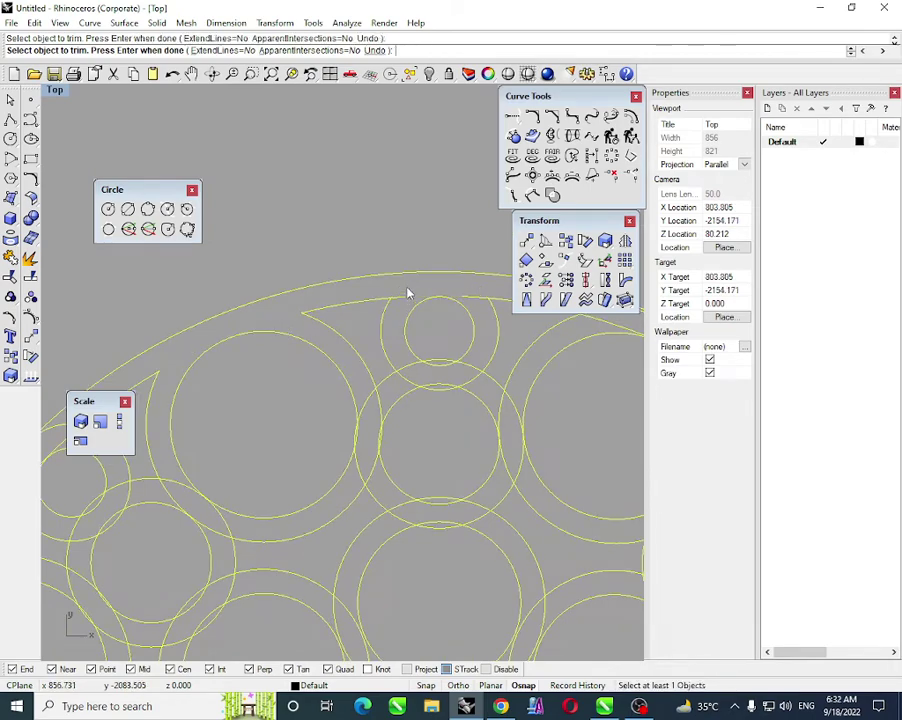
- Trim the overlaps of the topmost small circle's offset with the outer ring and the medium circle below it
right_click_drag(482, 330, 316, 302)
scroll(273, 337, "up", 10)
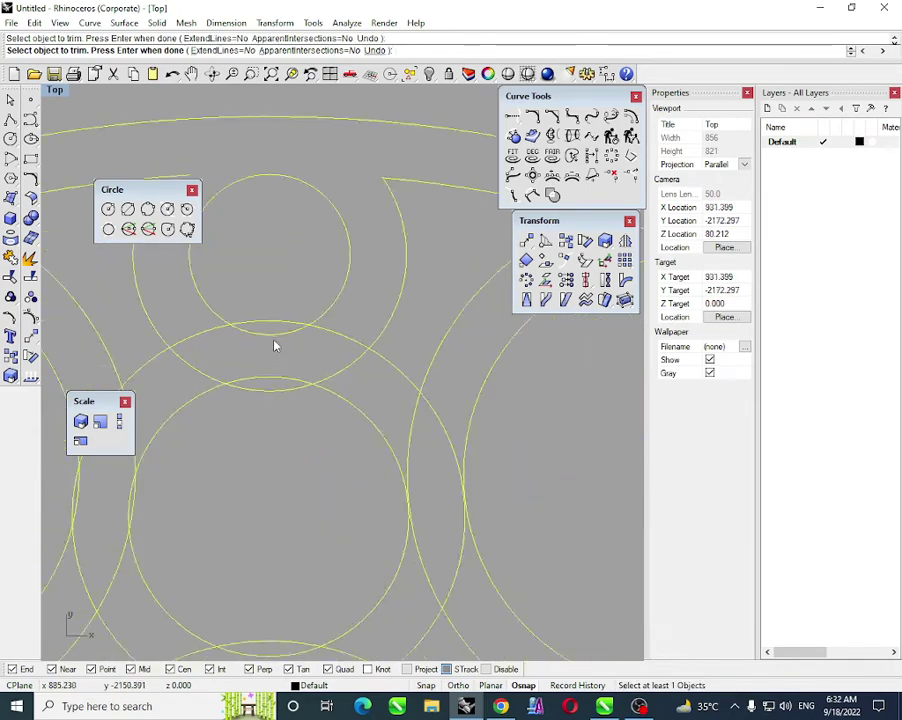
scroll(278, 362, "down", 1)
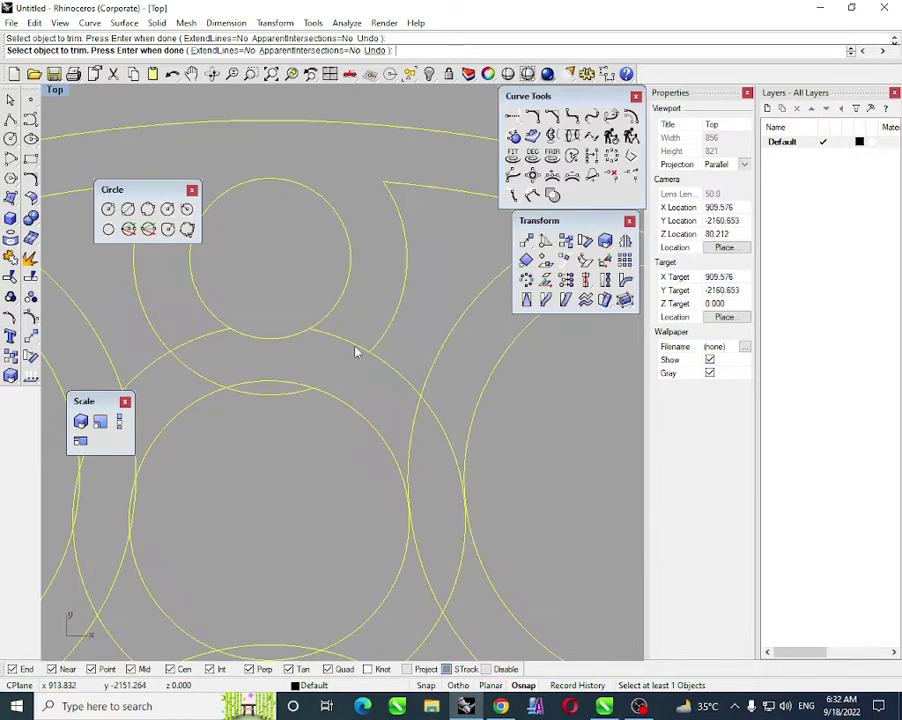
scroll(280, 394, "down", 2)
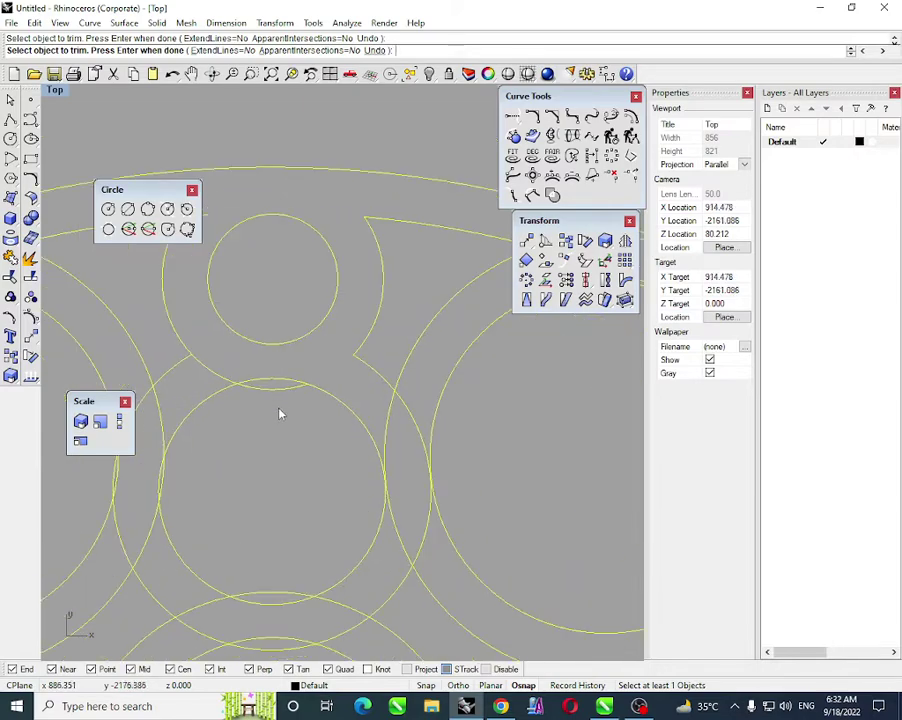
- Trim the overlaps of the upper-right large circle's offset with the top medium circle's offset and the outer ring
scroll(286, 417, "down", 6)
right_click_drag(370, 441, 330, 395)
scroll(322, 378, "up", 2)
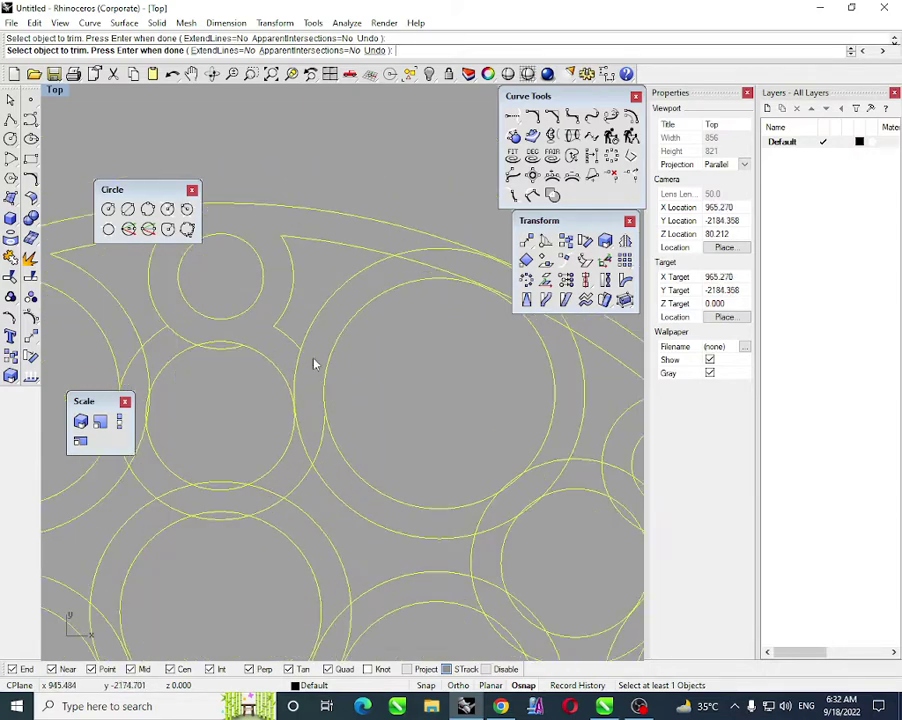
scroll(328, 440, "down", 1)
scroll(400, 372, "up", 5)
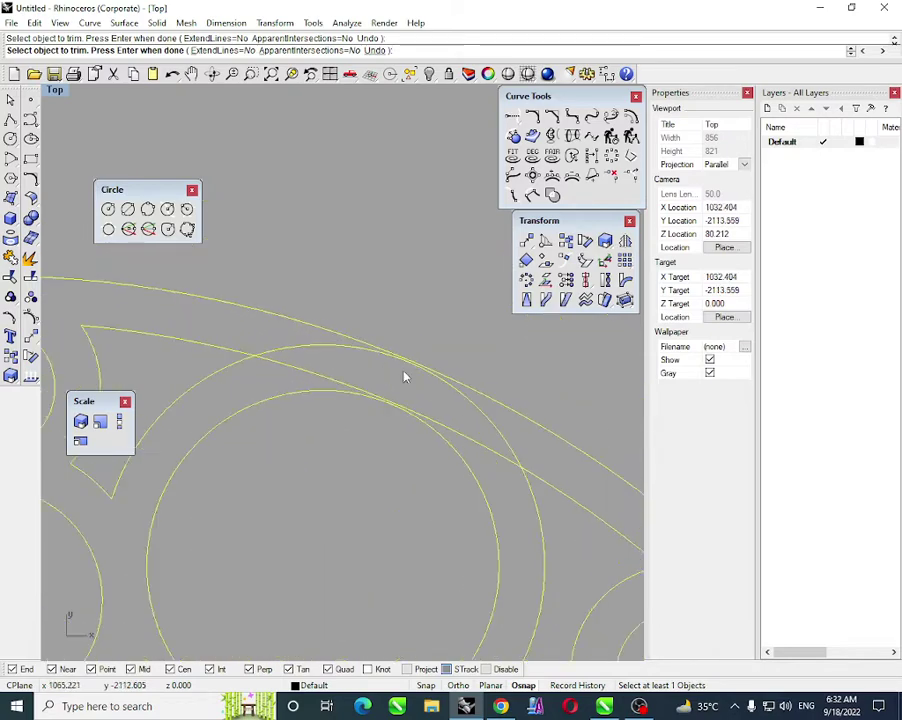
left_click(421, 372)
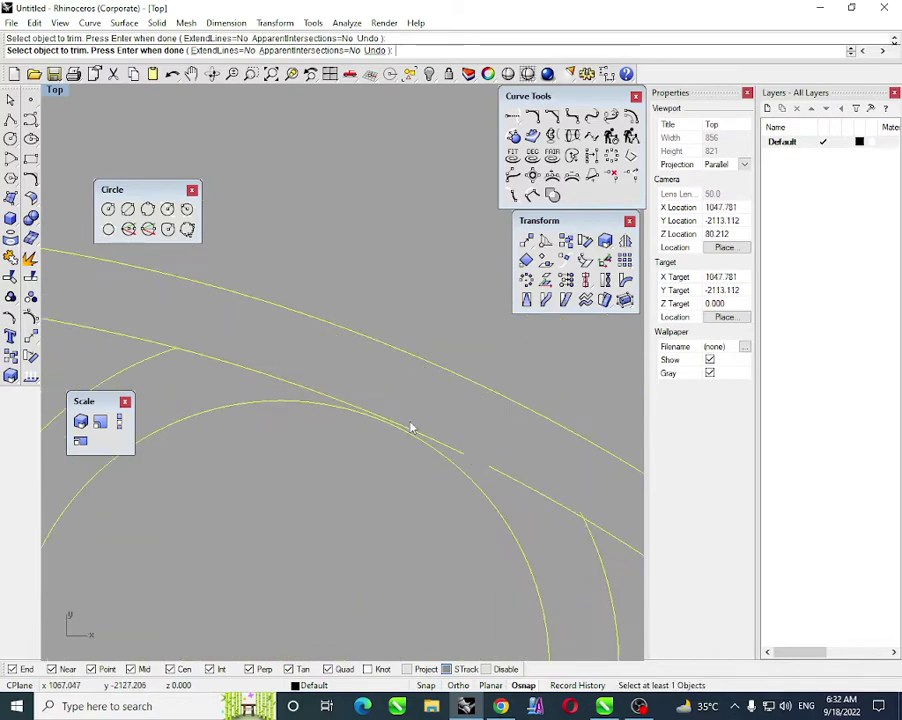
- Trim the outer ring's overlaps with the upper-right diagonal small circle's offset and the adjacent right-hand large circle's offset
scroll(200, 345, "down", 4)
scroll(474, 300, "up", 5)
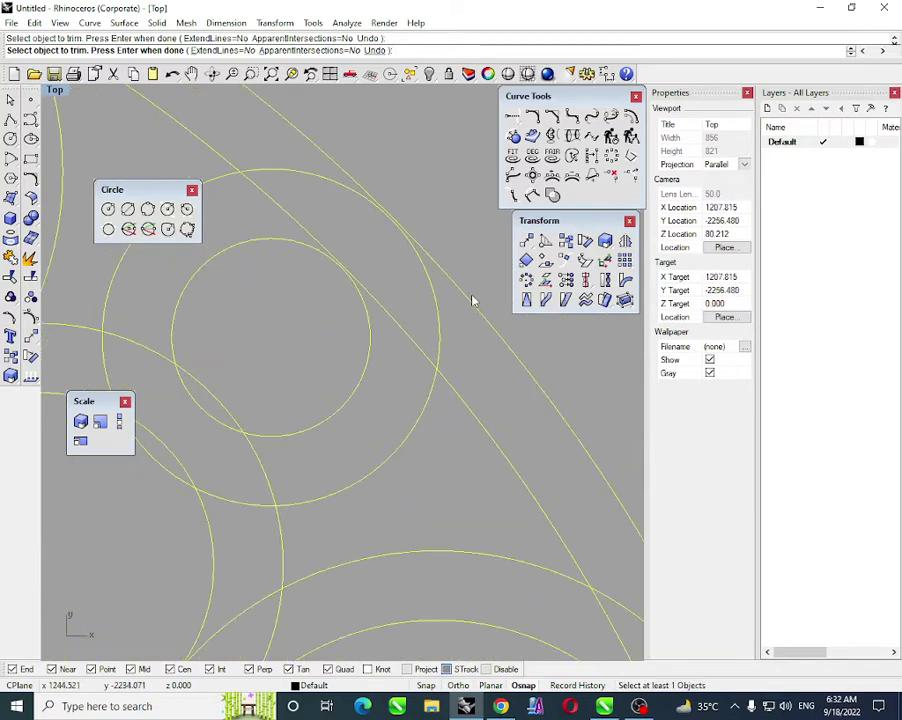
left_click(434, 340)
right_click_drag(542, 576, 428, 373)
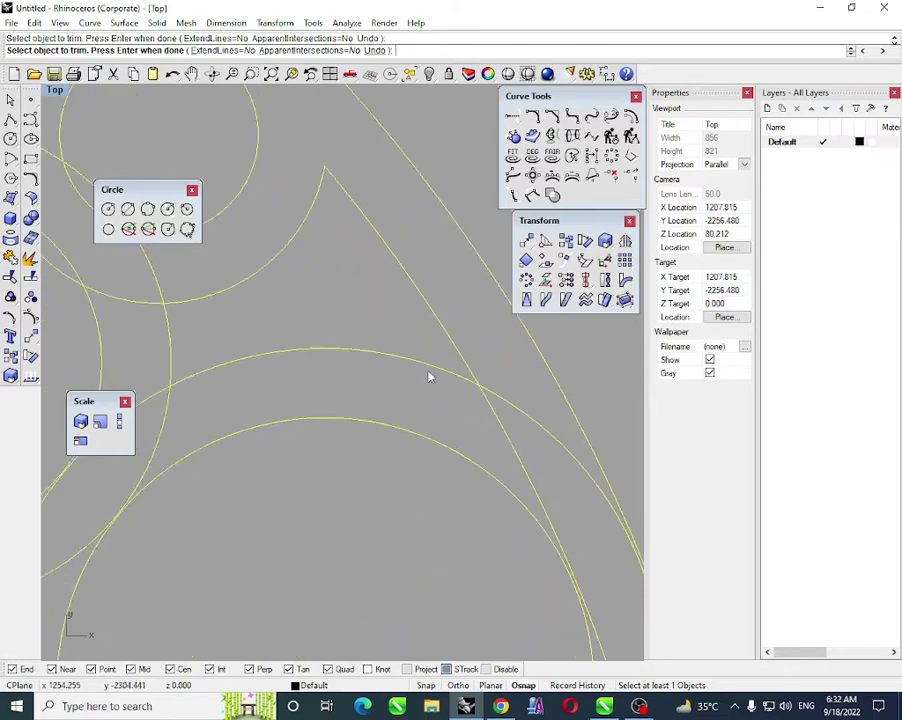
scroll(475, 400, "up", 4)
left_click(514, 436)
scroll(494, 430, "down", 12)
scroll(350, 366, "up", 3)
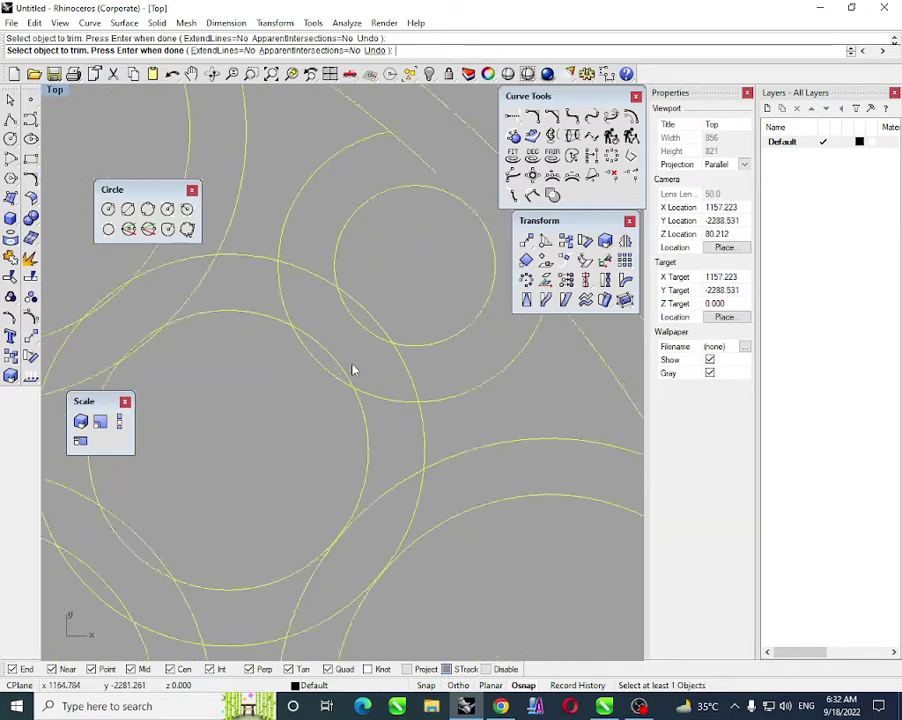
- Compare the partly trimmed curves with the bitmap's pattern around the topmost small circle and the medium circle below it
scroll(366, 301, "down", 15)
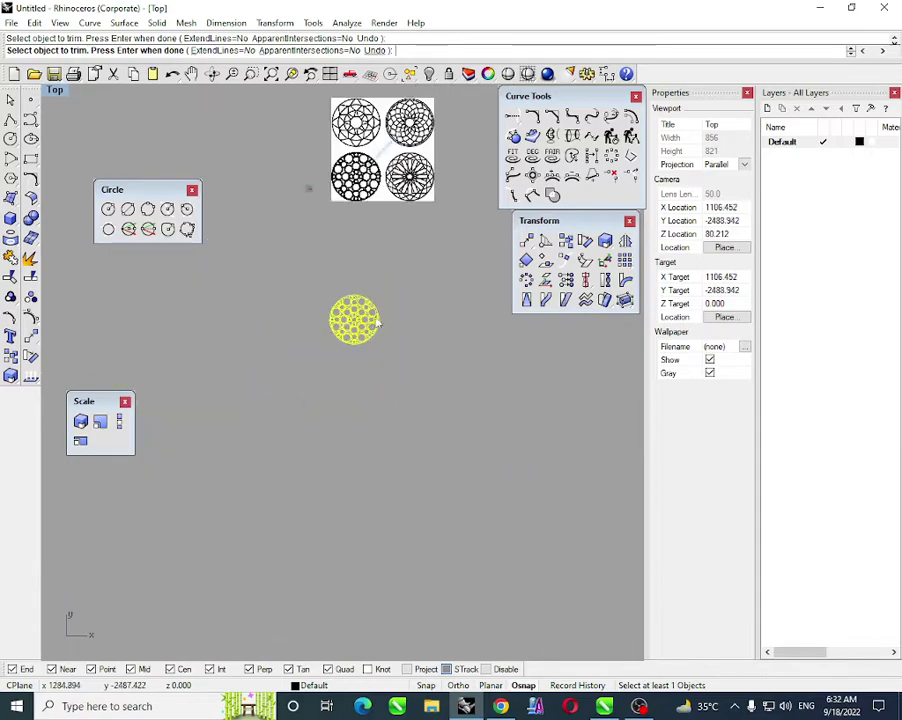
right_click_drag(310, 187, 302, 245)
scroll(334, 216, "up", 10)
scroll(387, 205, "up", 6)
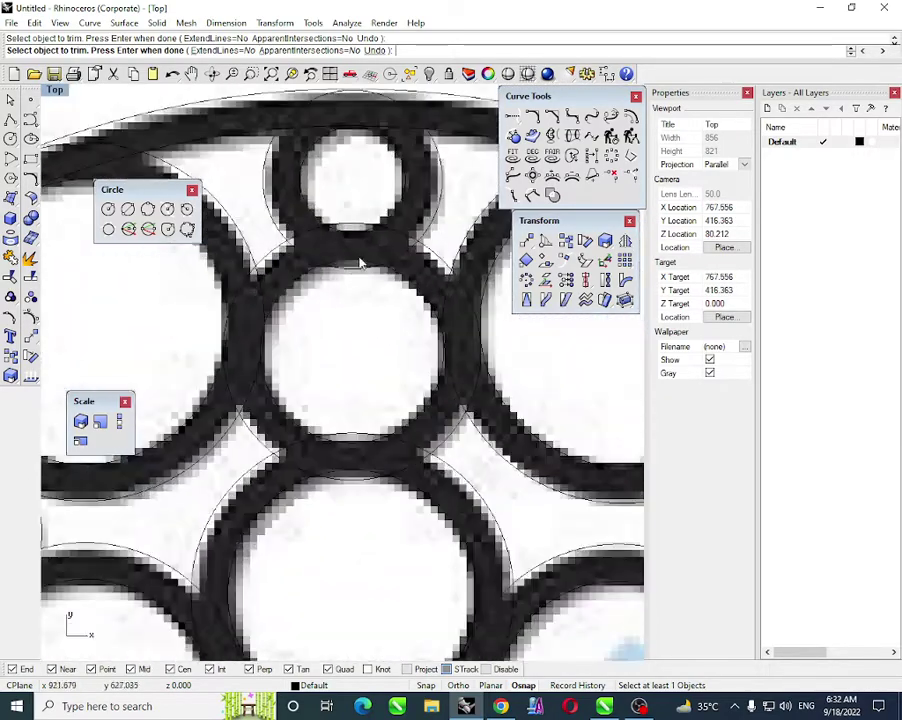
scroll(300, 215, "down", 3)
scroll(299, 215, "down", 18)
right_click_drag(359, 505, 365, 350)
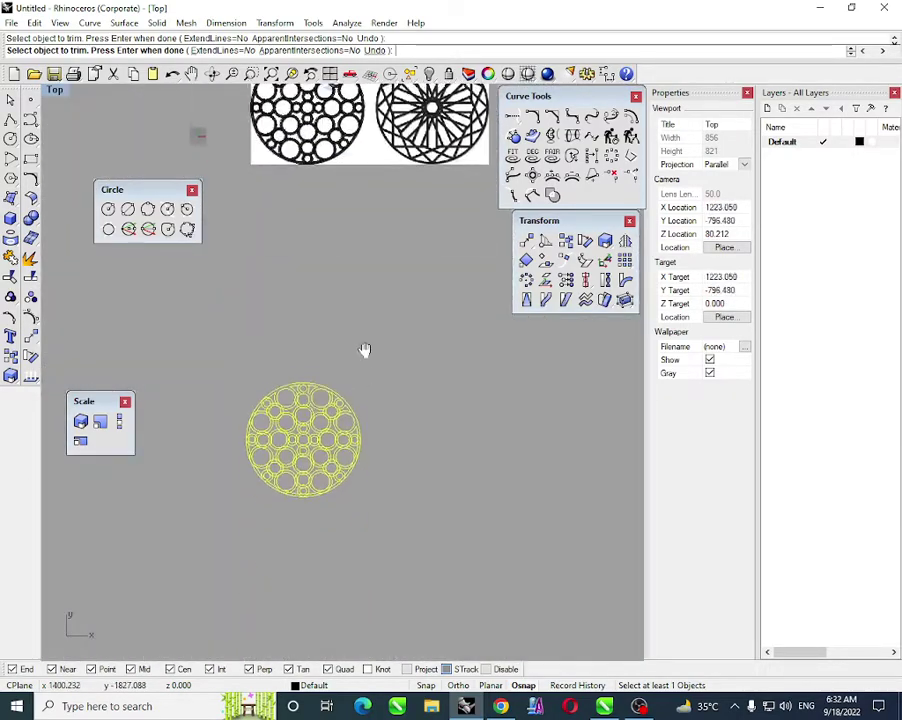
scroll(343, 379, "up", 10)
scroll(187, 439, "up", 8)
- Trim the remaining overlaps of the top medium circle's offset with the upper-left large circle's offset and the inner circle below it
right_click_drag(208, 428, 259, 415)
scroll(258, 414, "up", 4)
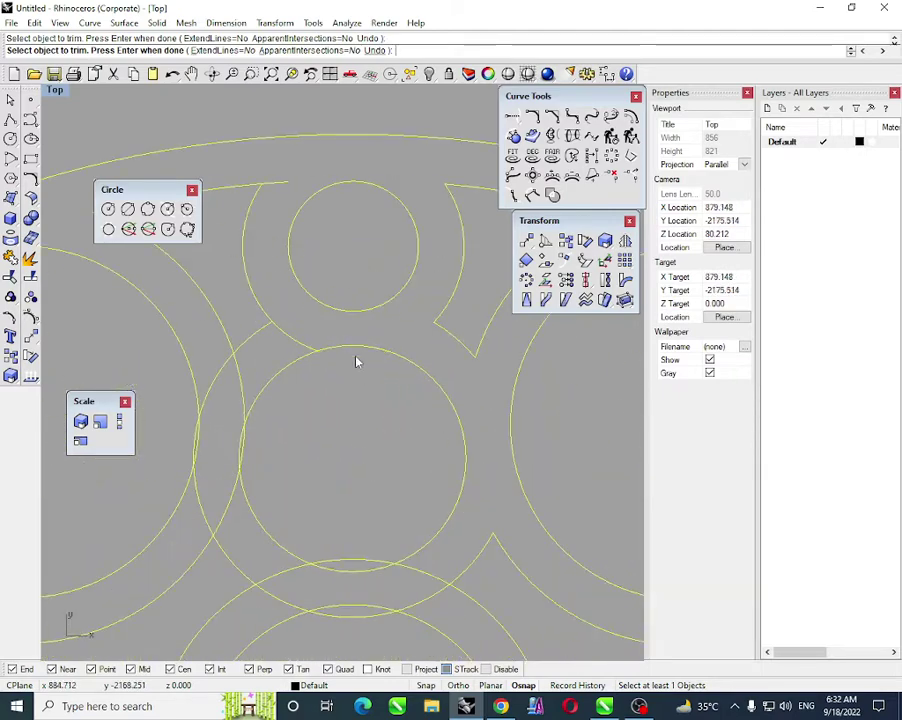
left_click(245, 365)
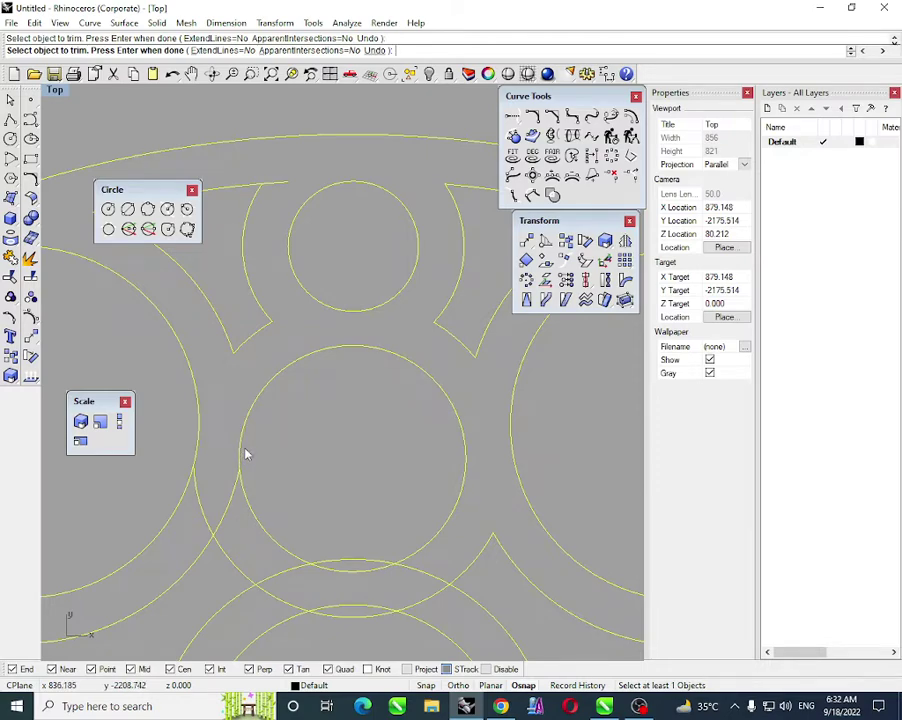
scroll(286, 384, "up", 5)
scroll(249, 403, "down", 2)
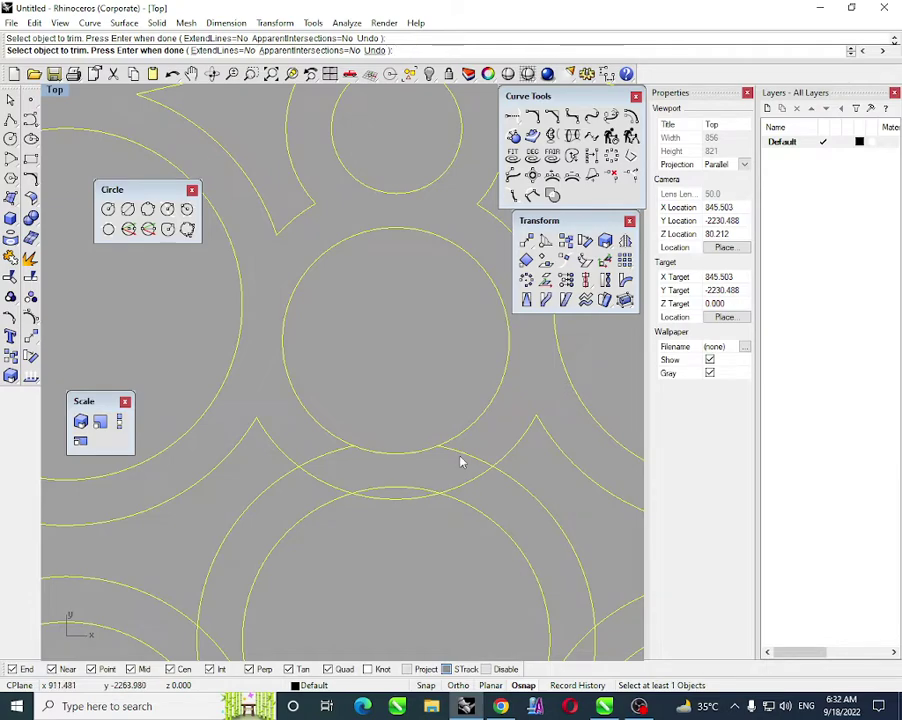
scroll(334, 446, "down", 3)
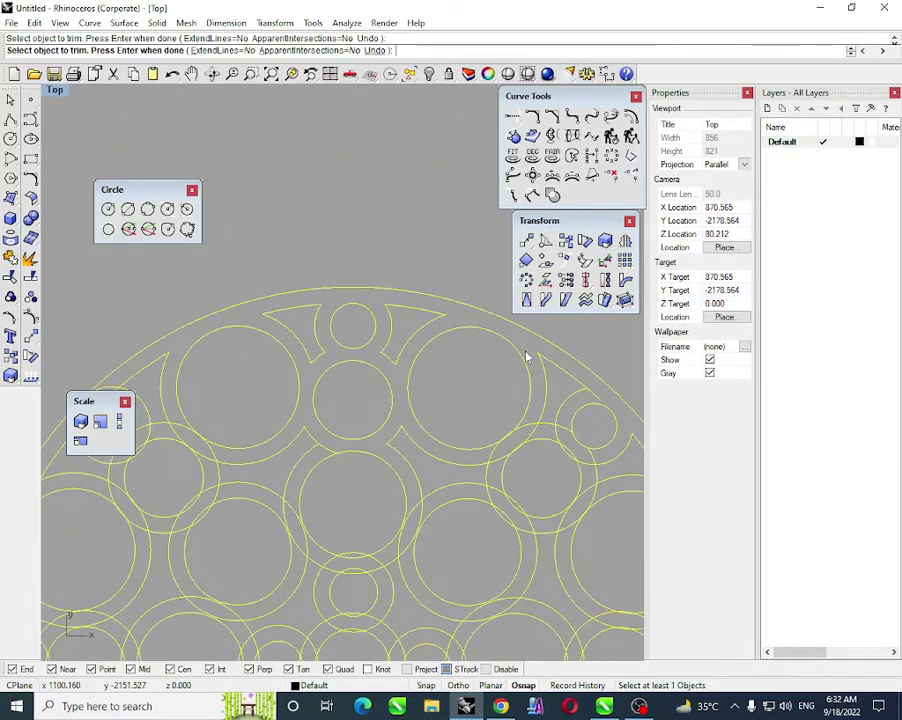
- Trim the overlap between the offsets of the upper-right large circle and the medium circle on the upper-right diagonal
scroll(539, 440, "up", 5)
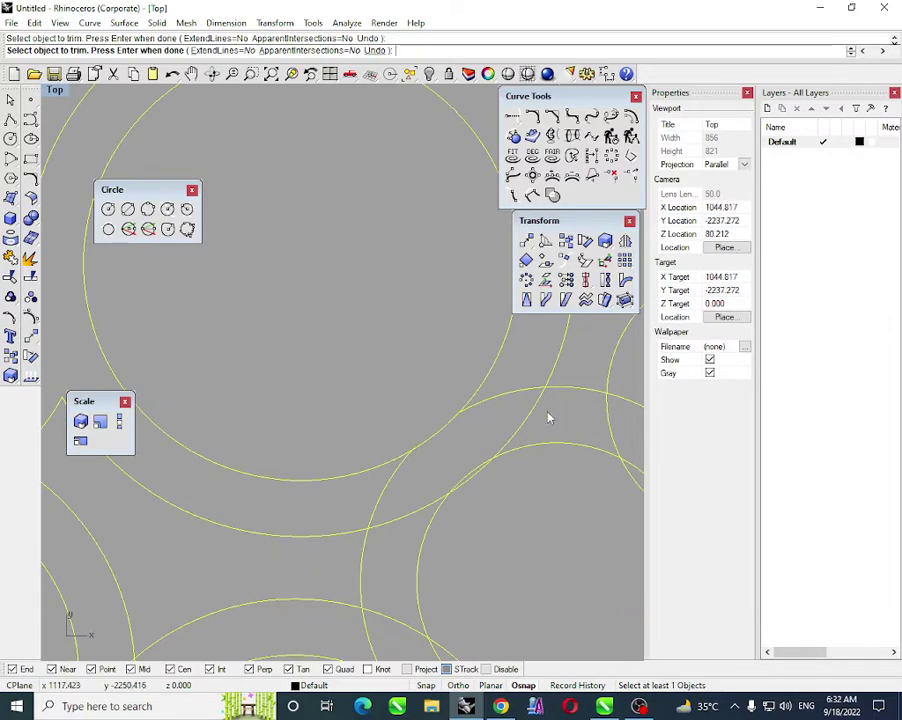
left_click_drag(548, 418, 494, 399)
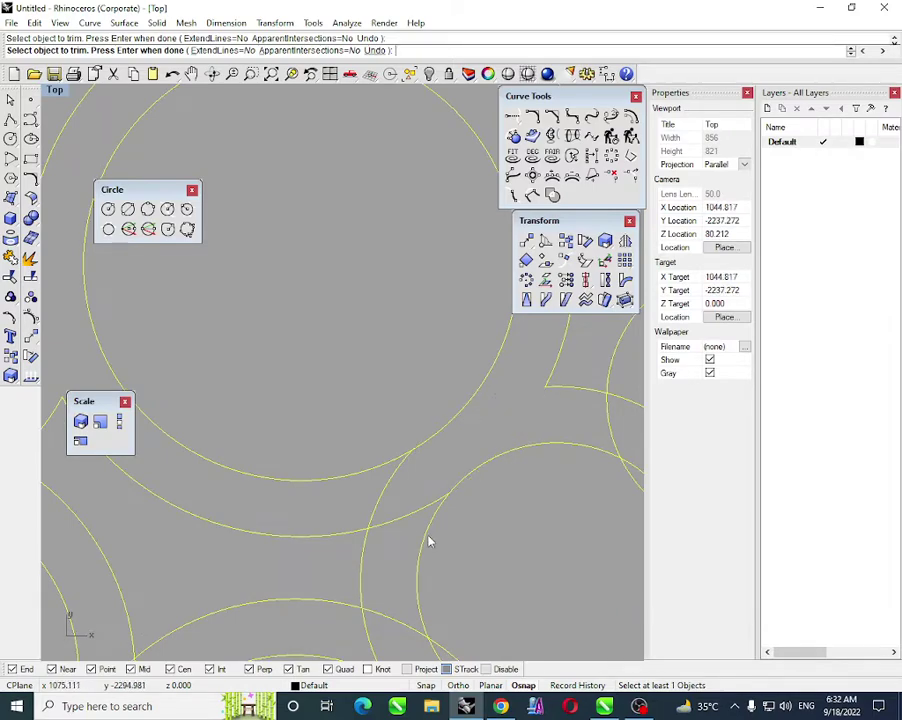
scroll(378, 494, "down", 3)
- Trim the overlapping arcs between the offsets of the inner circle on the vertical axis and the inner circle on the upper-right diagonal
scroll(375, 488, "up", 5)
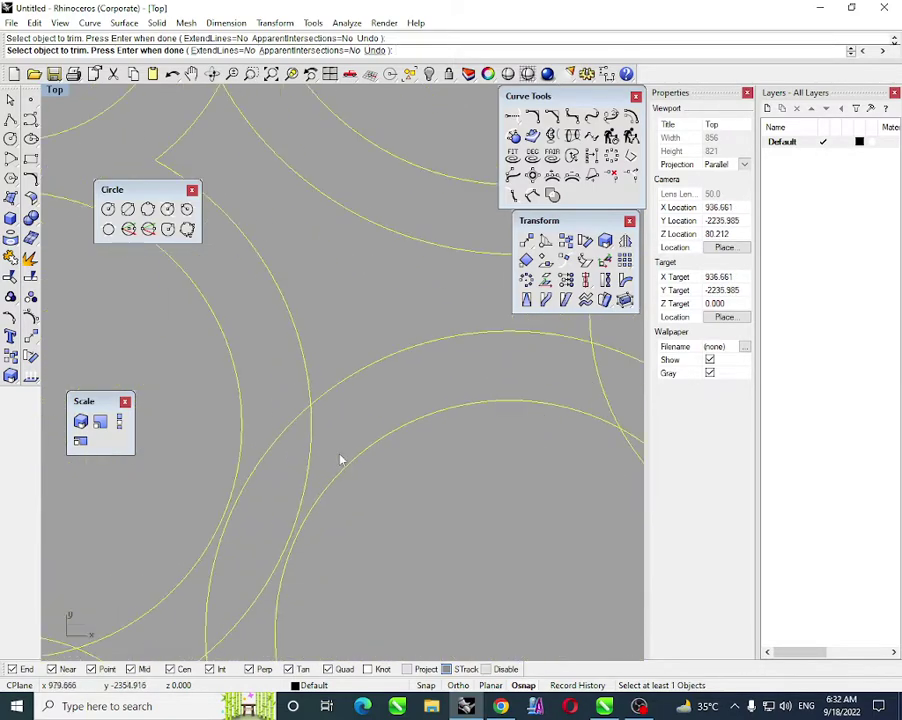
left_click(285, 430)
right_click_drag(316, 447, 302, 449)
left_click(294, 466)
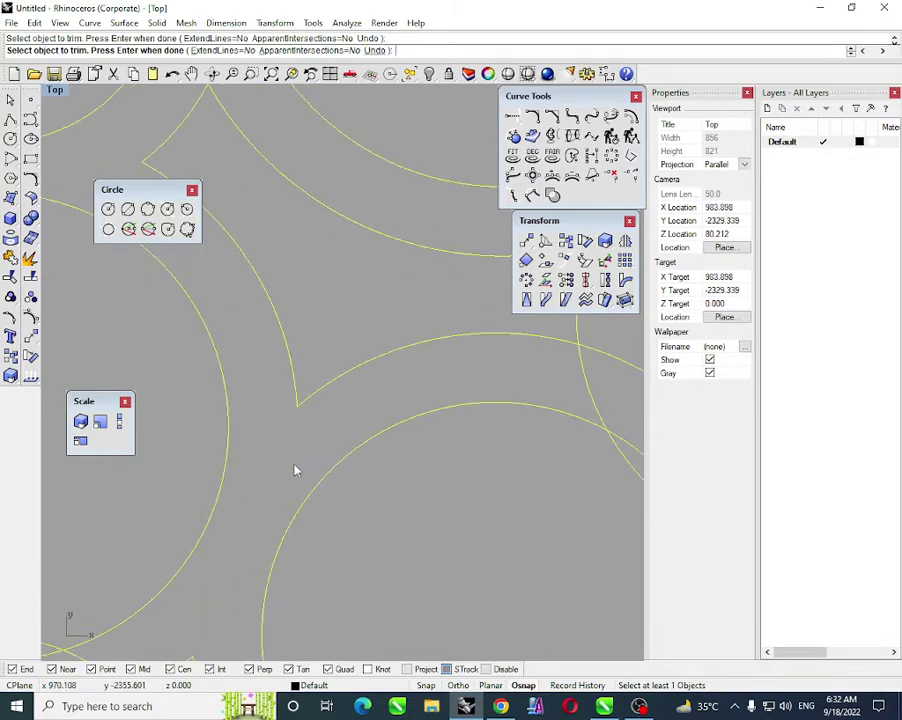
- Trim the overlapping arcs between the offsets of the inner and medium circles on the upper-right diagonal
scroll(293, 465, "down", 5)
scroll(455, 430, "up", 4)
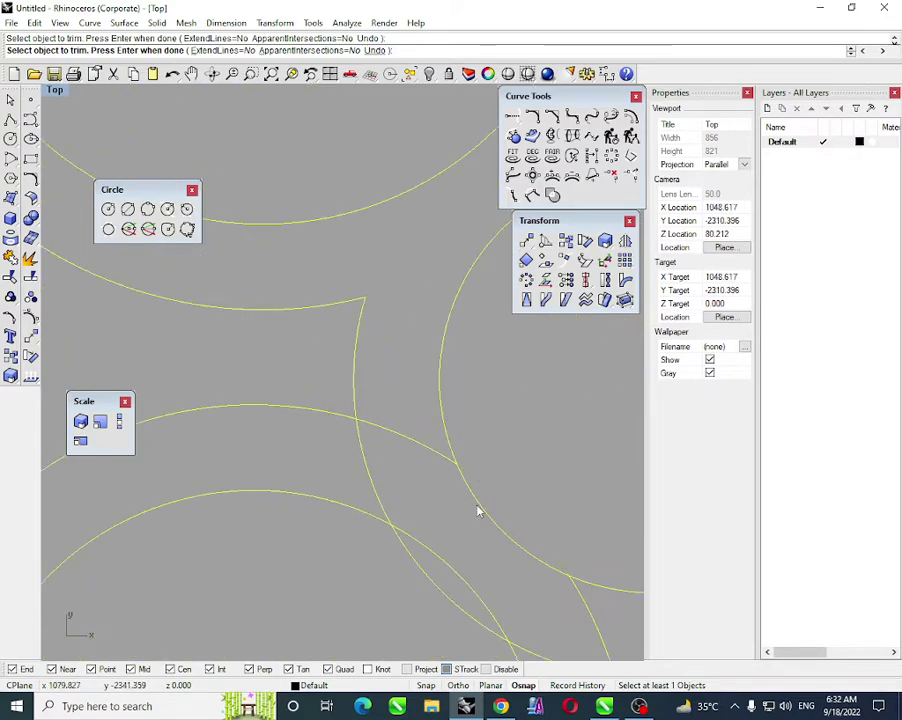
left_click(384, 466)
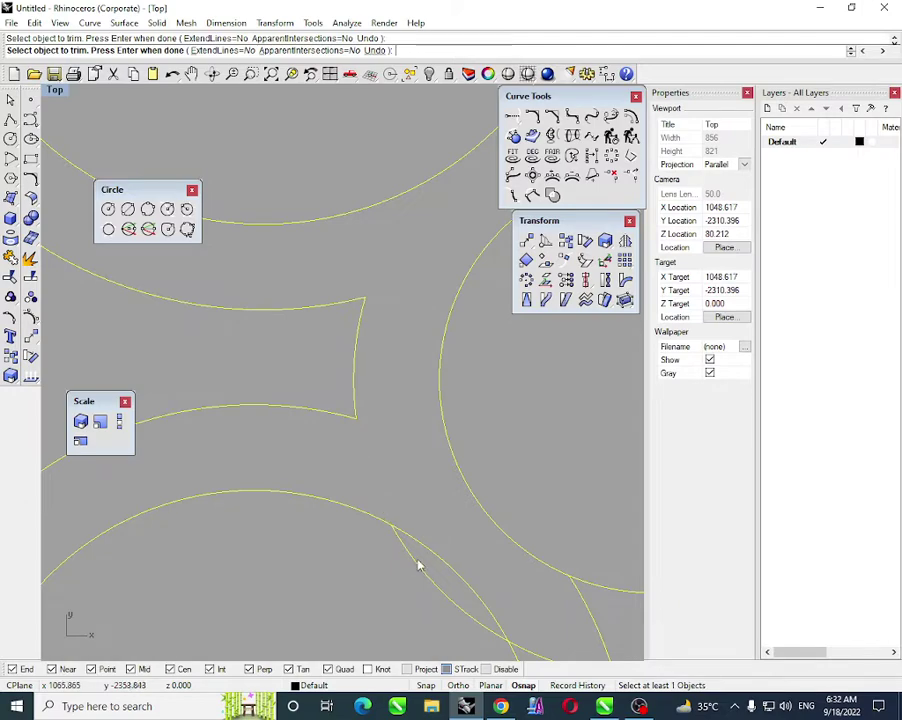
right_click_drag(427, 584, 358, 352)
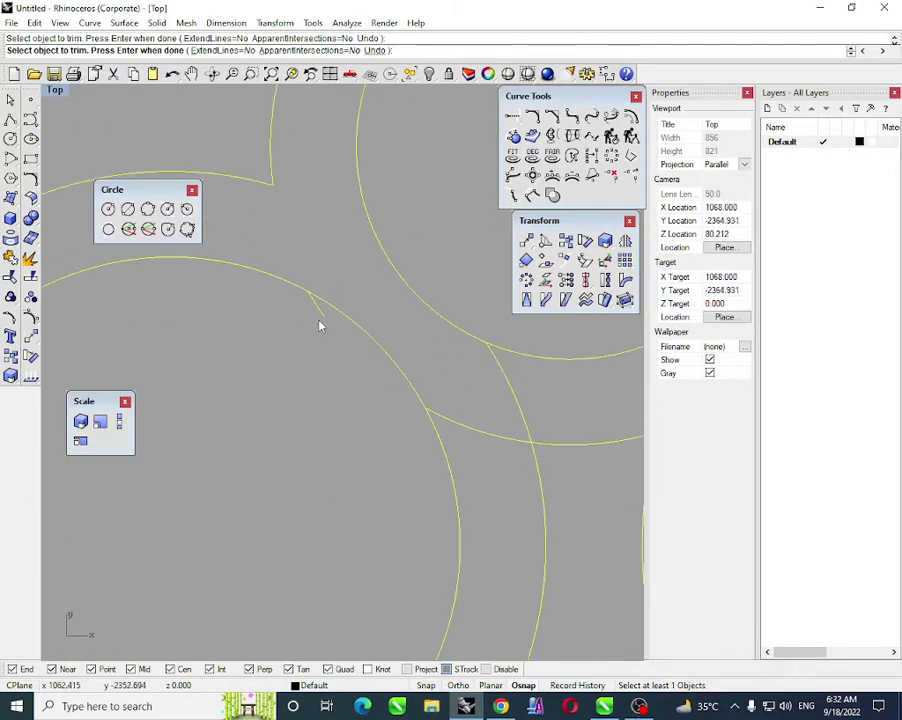
scroll(470, 440, "down", 5)
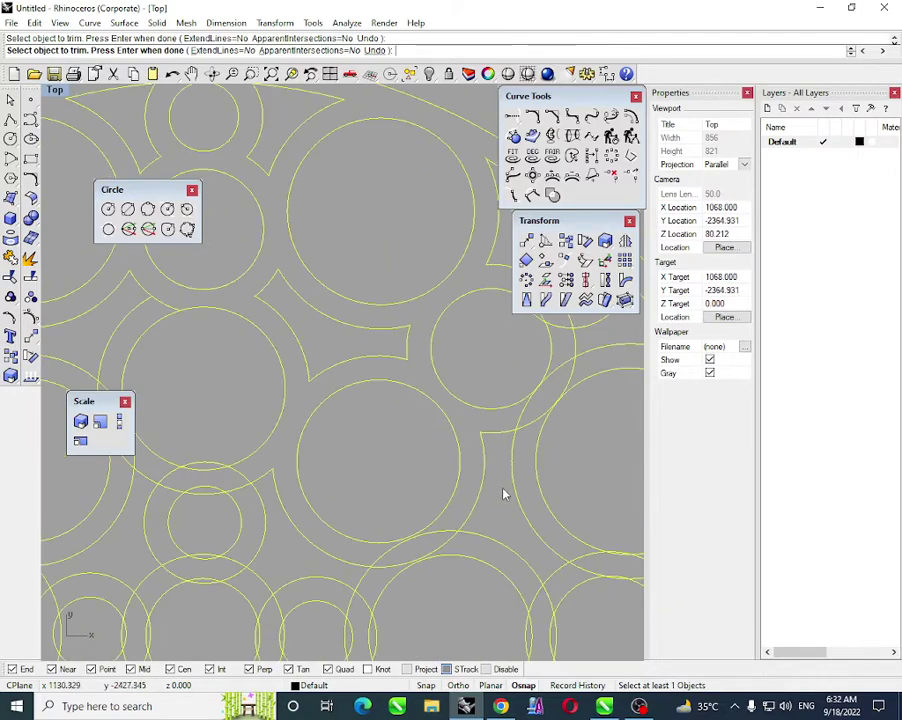
- Trim the upper-right diagonal medium circle's offset where it overlaps the right-hand large circle's offset and the outer small circle's offset
scroll(480, 366, "up", 3)
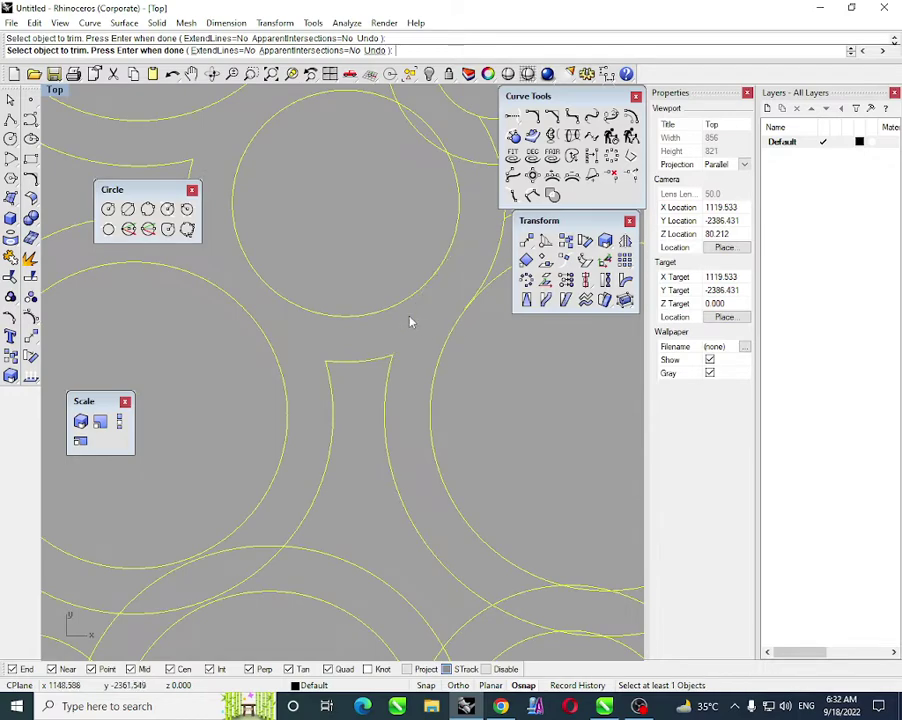
right_click_drag(410, 322, 362, 456)
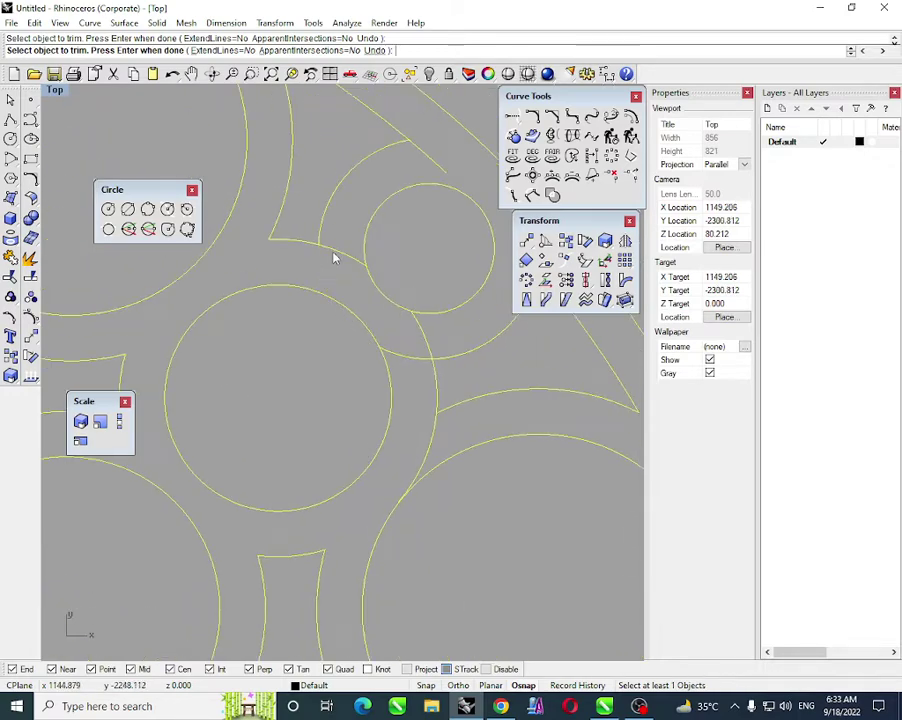
left_click(427, 418)
- Trim the overlap between the offsets of the right-hand large circle and the medium circle on the horizontal axis
scroll(410, 365, "down", 6)
right_click_drag(410, 365, 339, 347)
right_click_drag(399, 520, 382, 290)
scroll(358, 372, "up", 8)
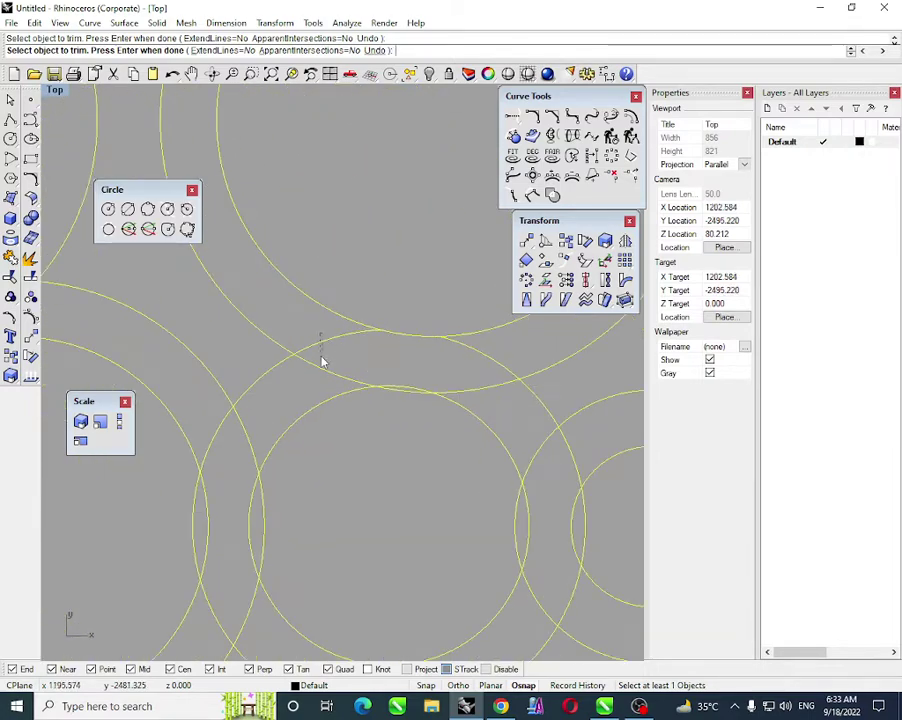
left_click_drag(321, 357, 313, 369)
left_click(365, 334)
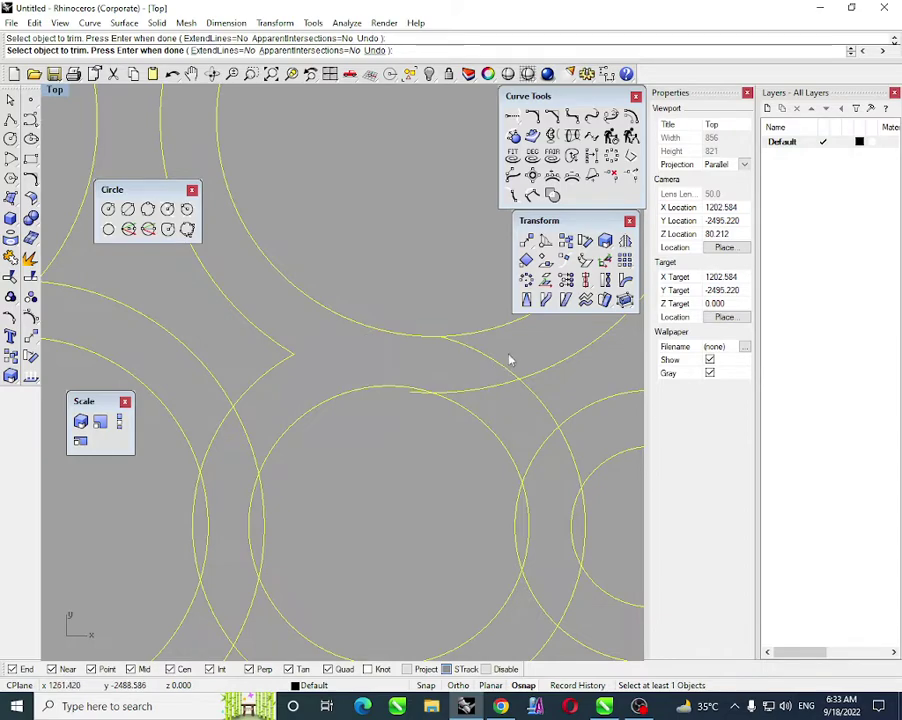
left_click(482, 388)
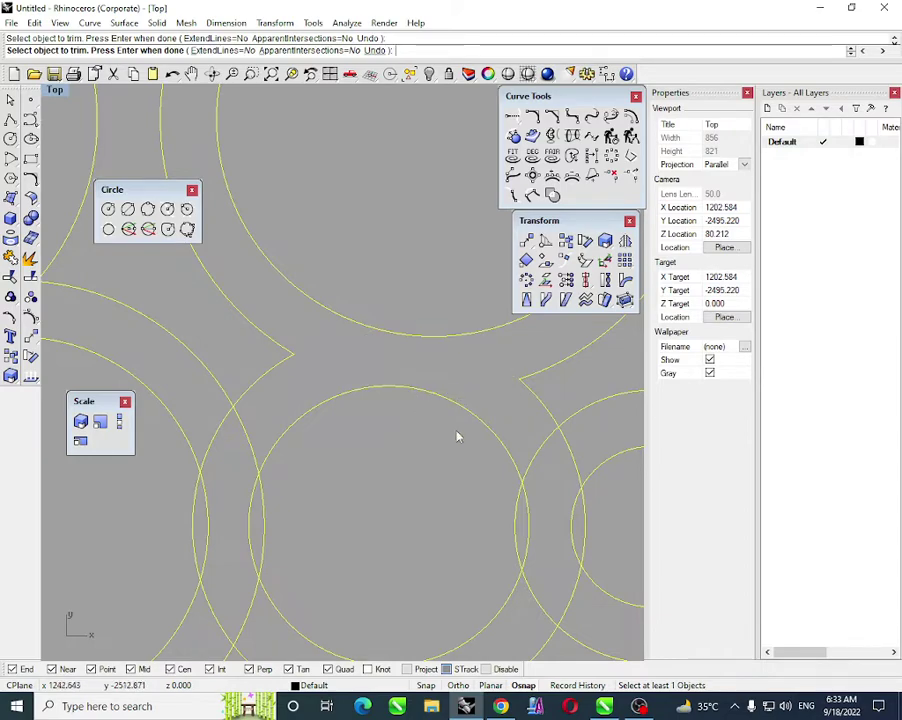
- Trim the rightmost small circle's overlaps with the adjacent medium circle's offset and the outer ring, undoing one mistaken cut along the way
right_click_drag(457, 435, 445, 385)
left_click_drag(451, 351, 379, 352)
key("ctrl+z")
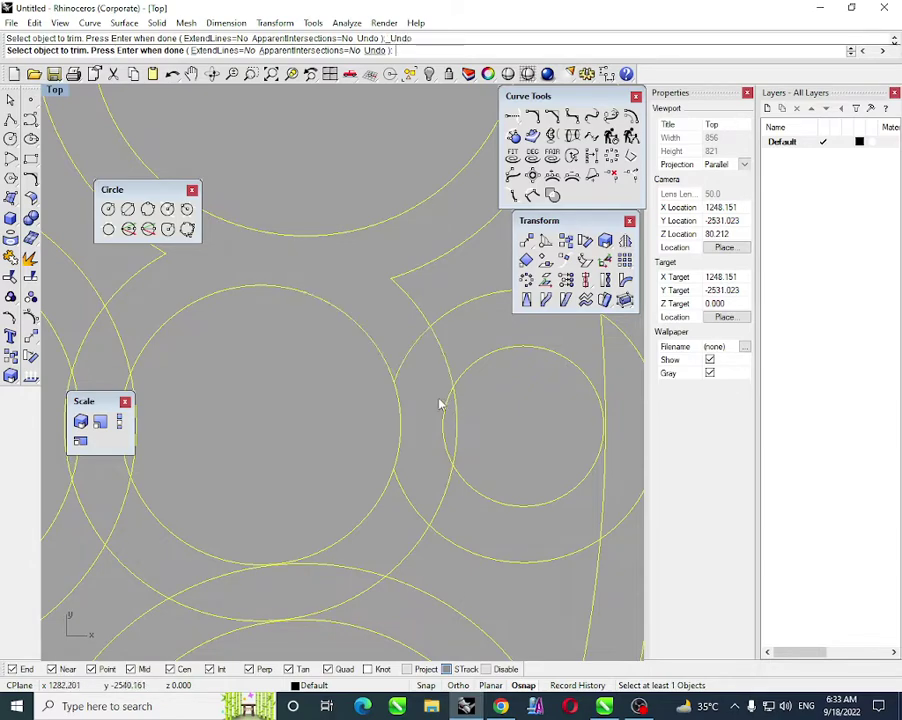
left_click(410, 351)
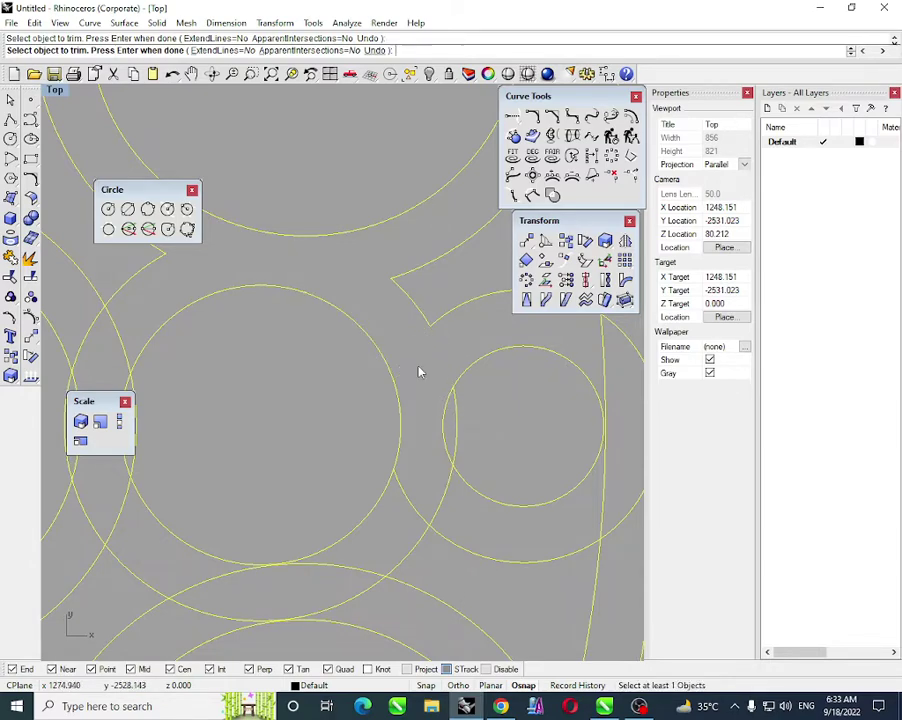
left_click(458, 420)
right_click_drag(405, 505, 421, 257)
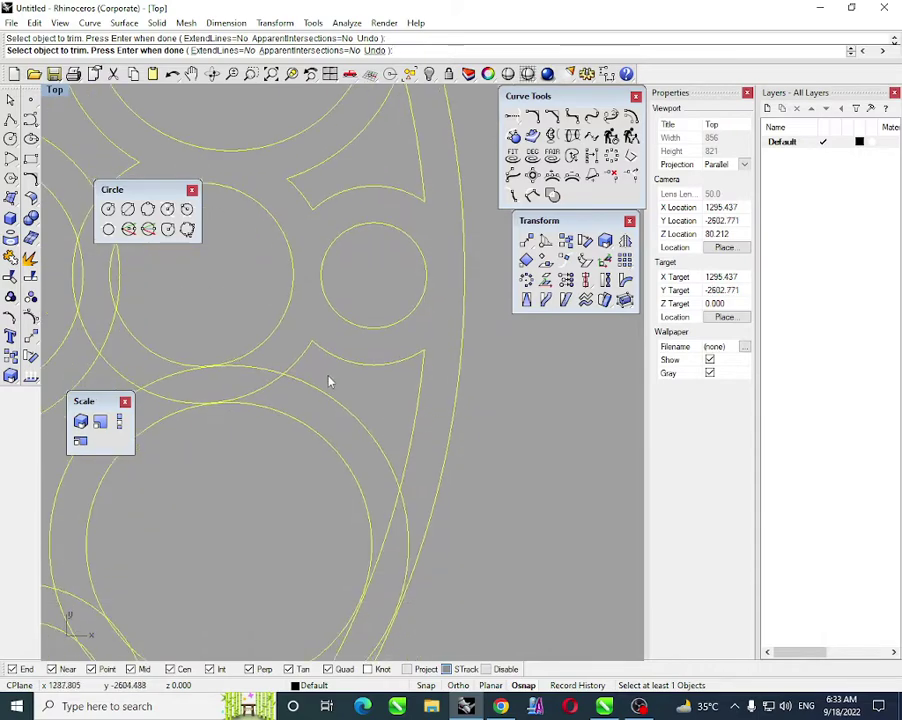
- Trim the overlapping arcs between the offsets of the right-axis medium circle and the large circle directly below it
left_click(264, 384)
left_click(265, 369)
right_click_drag(294, 411, 416, 353)
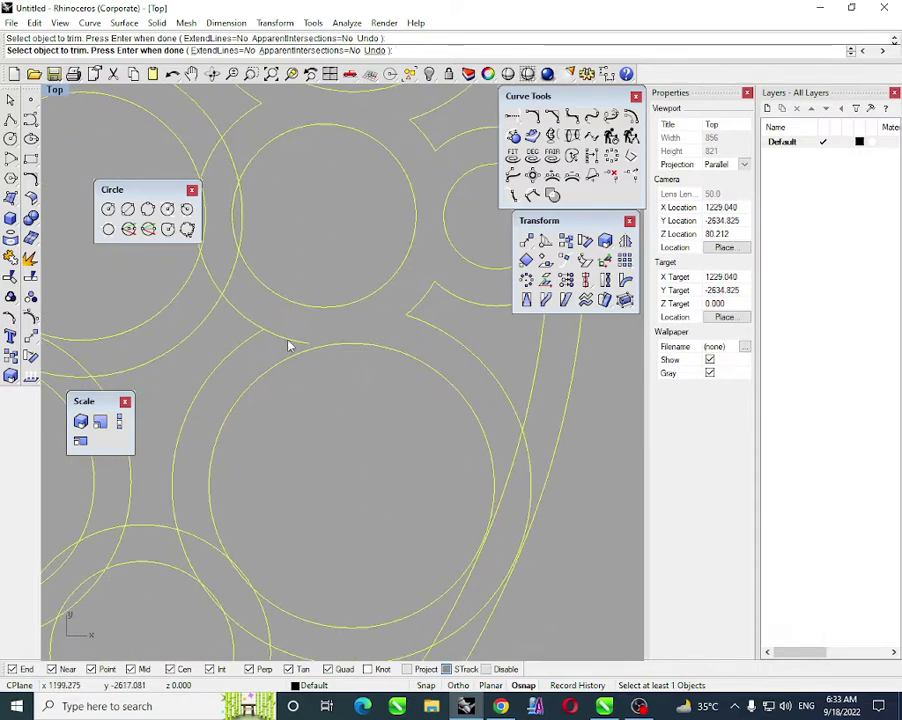
- Trim the right-axis large circle's offset where it overlaps the offsets of the medium circle beside it and the diagonal circle above it
scroll(401, 288, "up", 3)
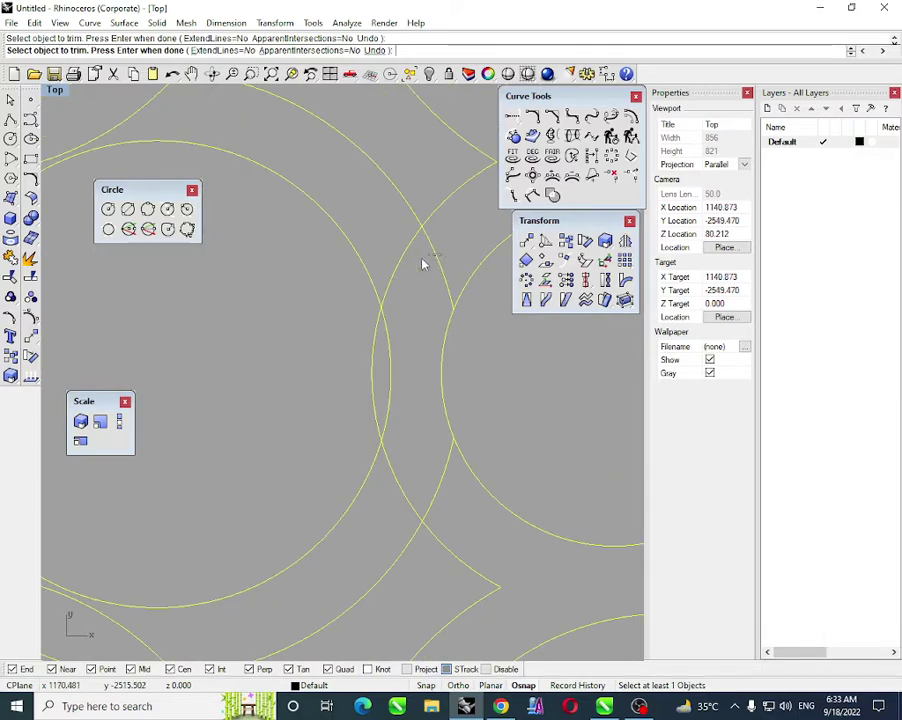
scroll(401, 481, "down", 5)
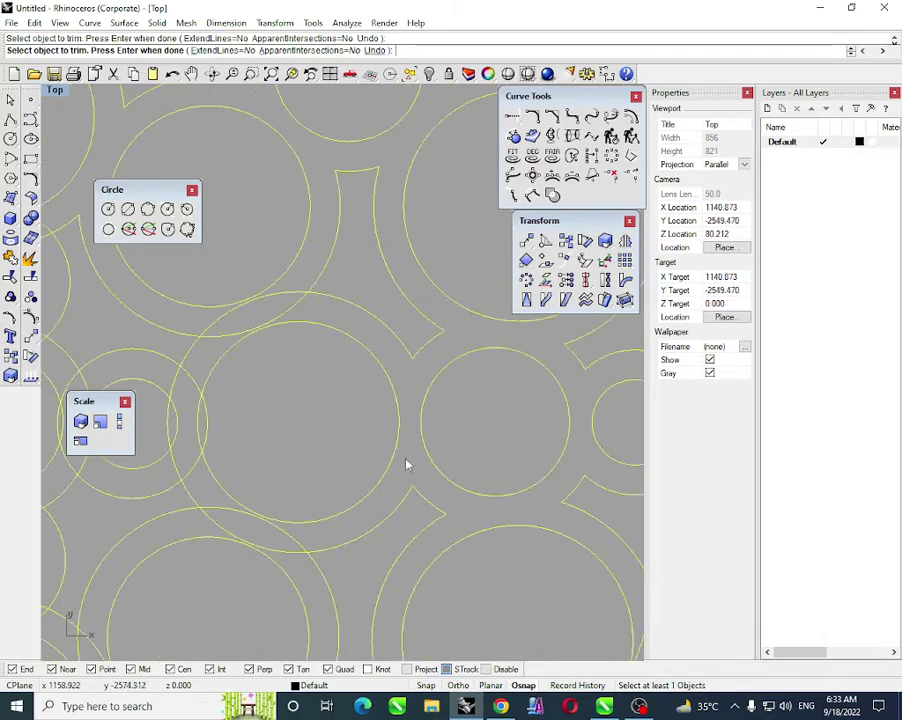
scroll(407, 464, "up", 5)
left_click(395, 223)
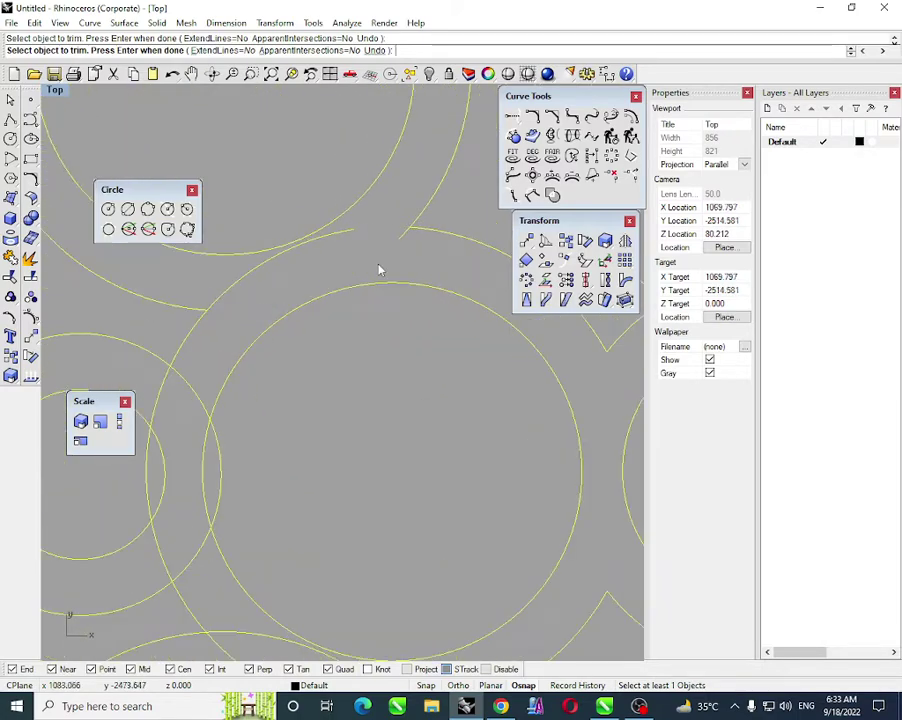
scroll(370, 316, "down", 3)
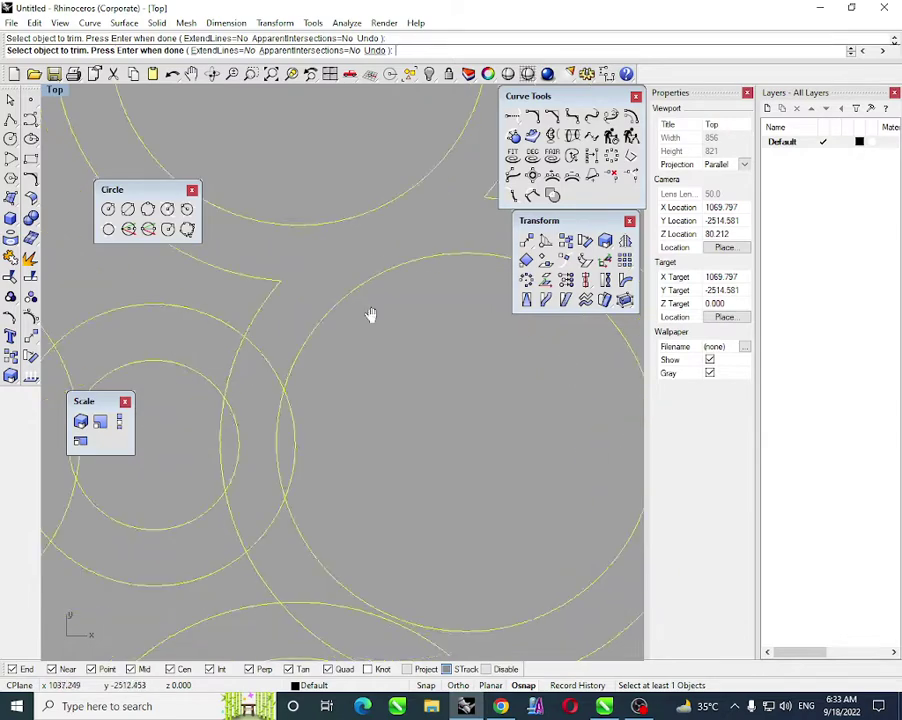
- Trim the overlap between the offsets of the right-axis large circle and the small circle next to the centre
left_click(300, 392)
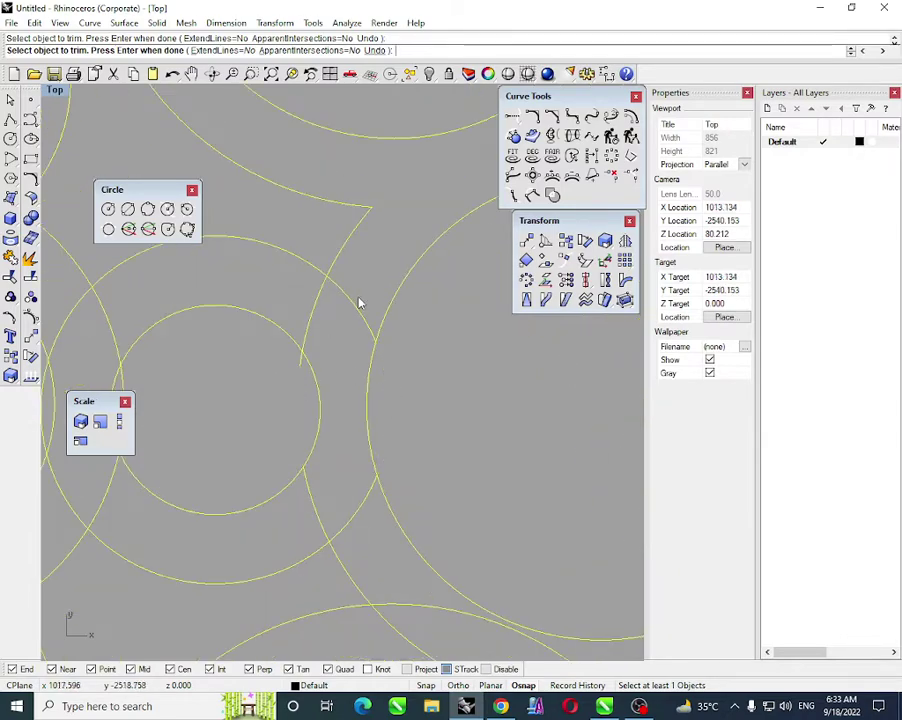
left_click(310, 317)
right_click_drag(343, 490, 471, 418)
left_click(361, 414)
left_click(322, 398)
scroll(337, 392, "down", 6)
- Trim the overlap between the centre circle's offset and the offset of the small circle to its right
scroll(345, 364, "up", 4)
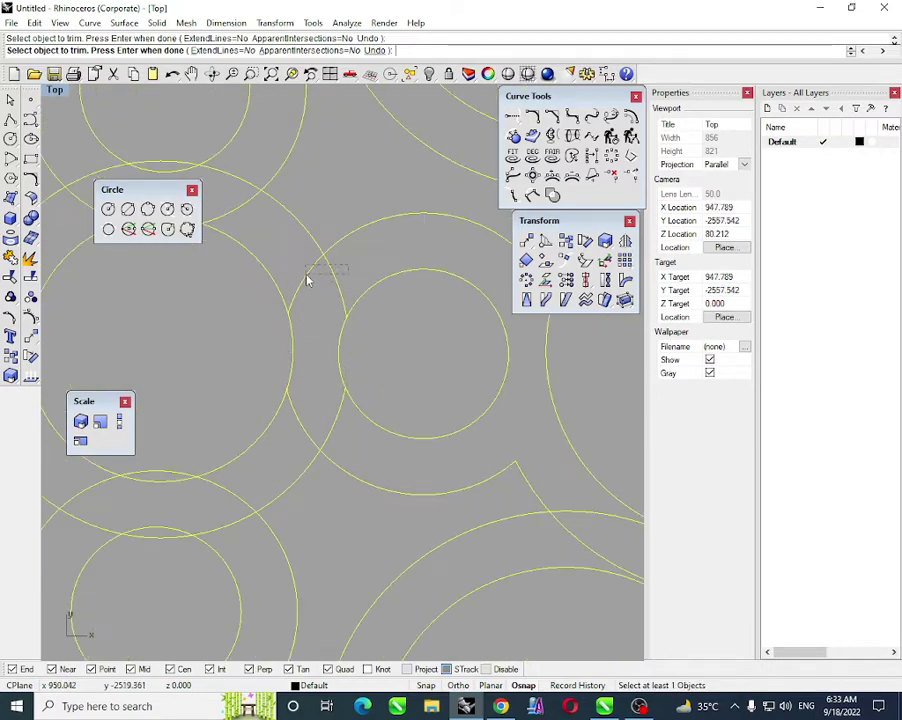
left_click_drag(297, 415, 295, 414)
scroll(324, 410, "down", 6)
right_click_drag(328, 400, 439, 445)
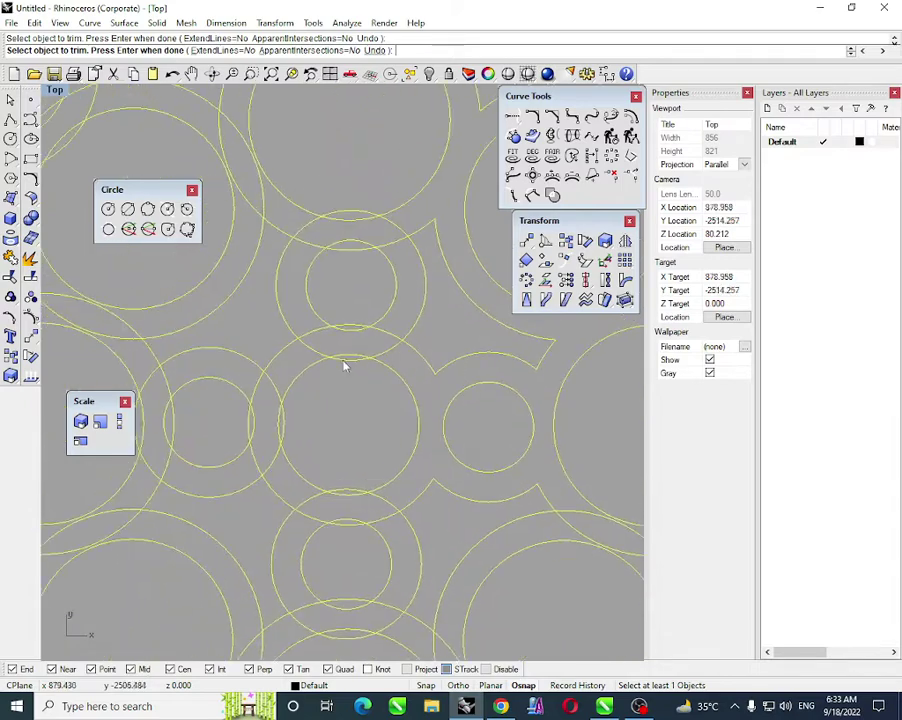
- Trim the offset of the small circle above the centre where it overlaps the centre and upper circles' offsets, undoing one mistaken cut
scroll(342, 364, "up", 4)
left_click(424, 315)
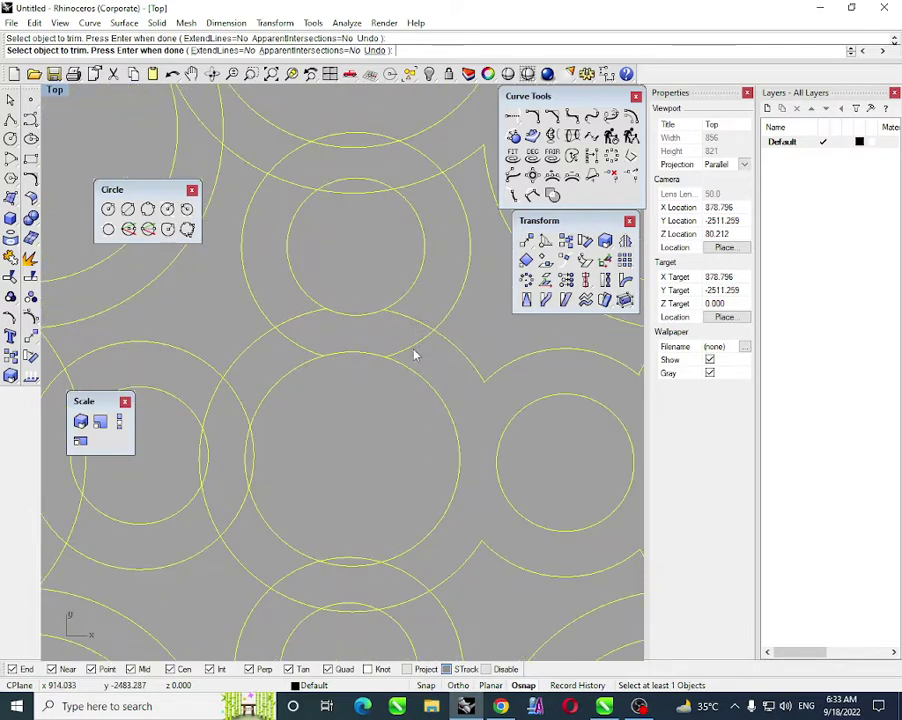
right_click_drag(355, 207, 348, 362)
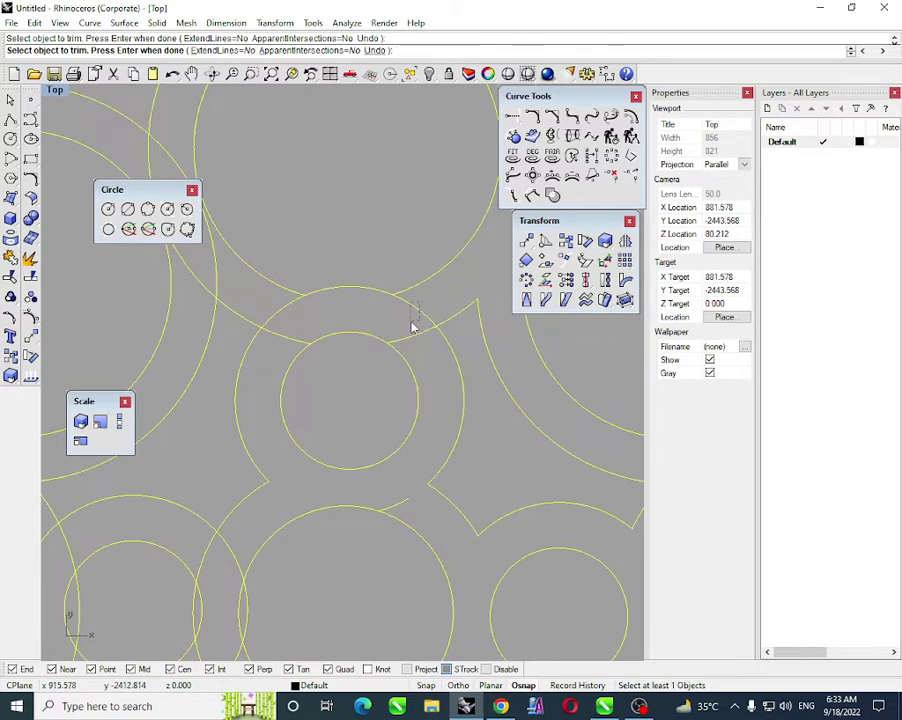
key("ctrl+z")
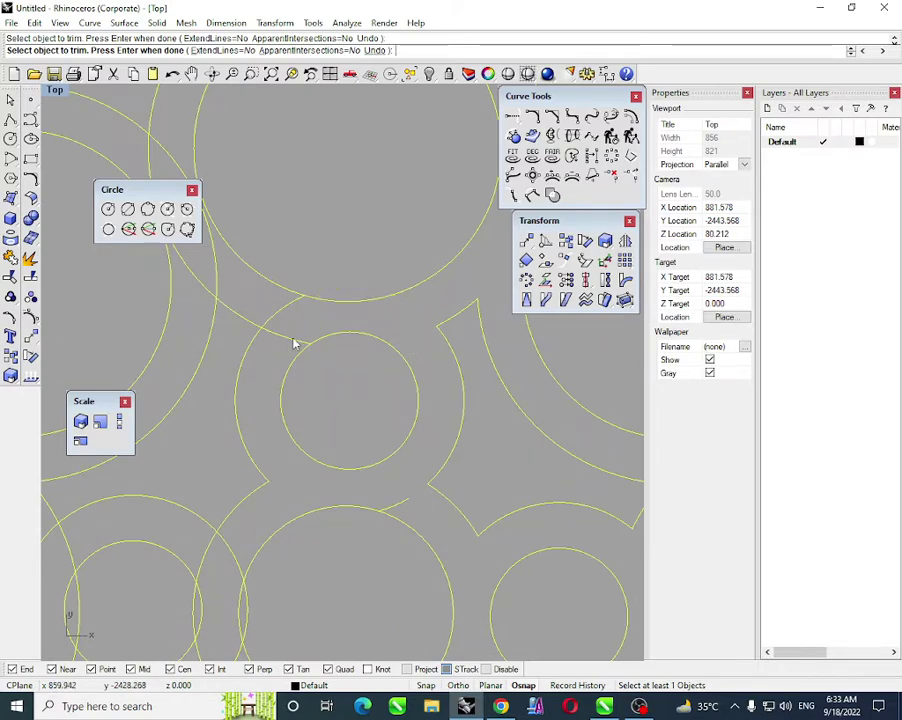
scroll(376, 326, "down", 2)
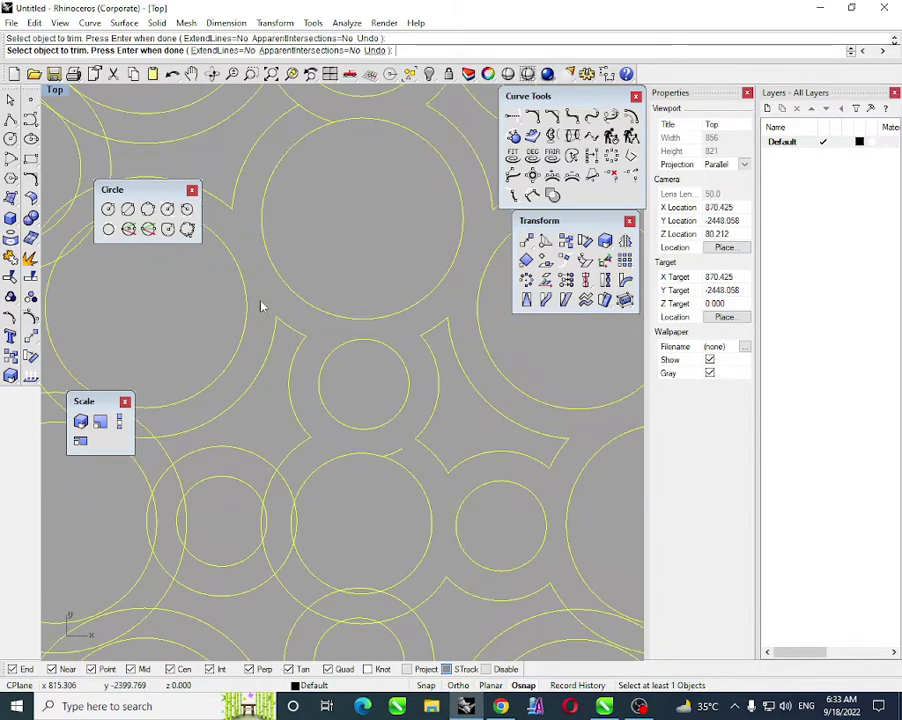
- Trim the upper-left diagonal medium circle's offset where it overlaps the offsets of the upper large circle and the inner diagonal circle
right_click_drag(260, 306, 329, 400)
scroll(400, 275, "down", 3)
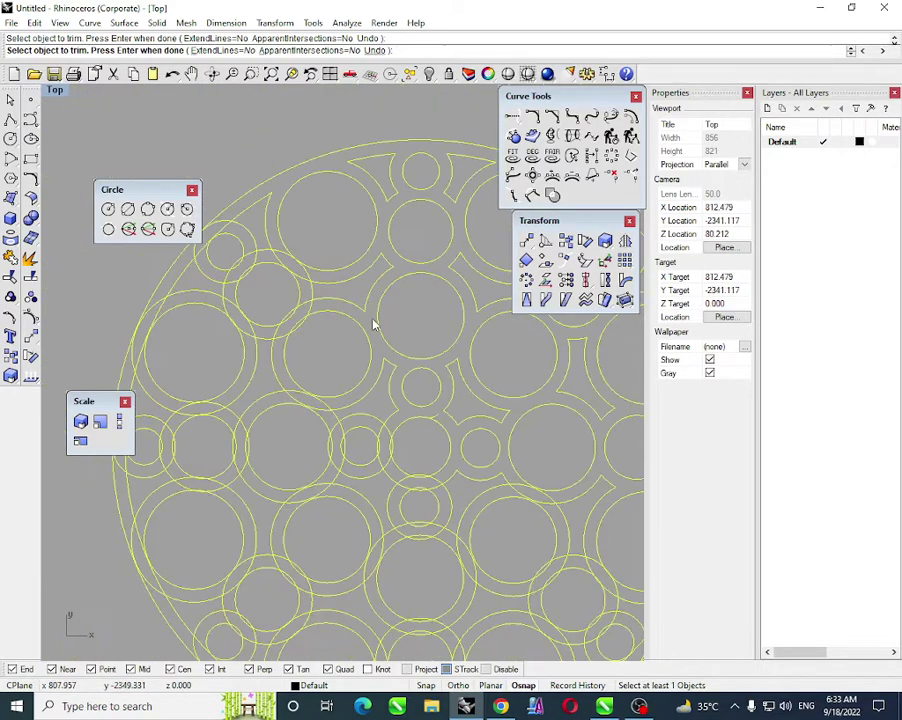
scroll(287, 285, "up", 4)
left_click(270, 204)
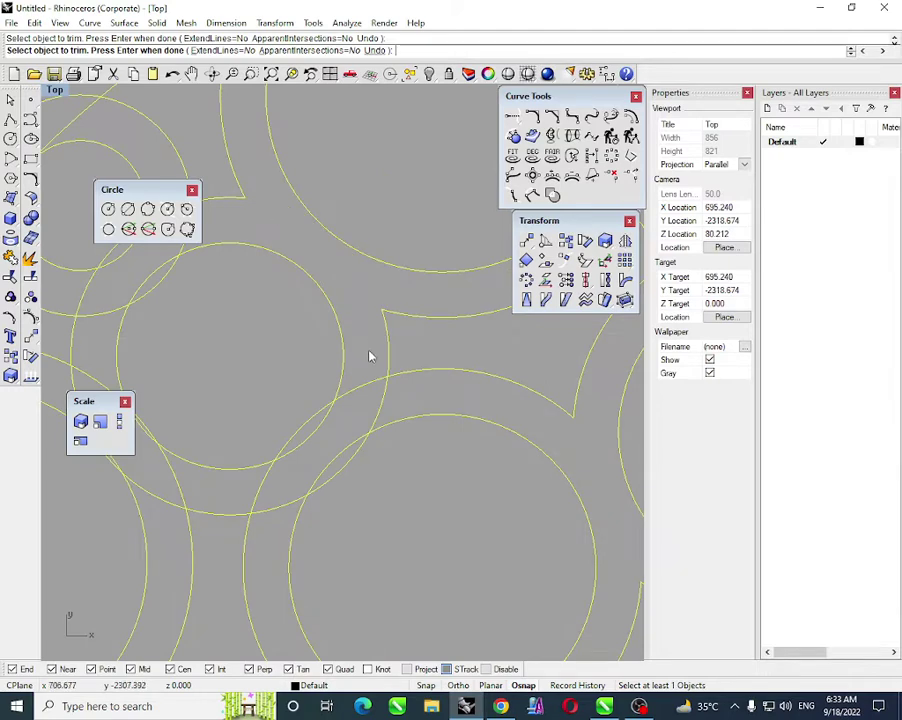
left_click(370, 383)
left_click(384, 401)
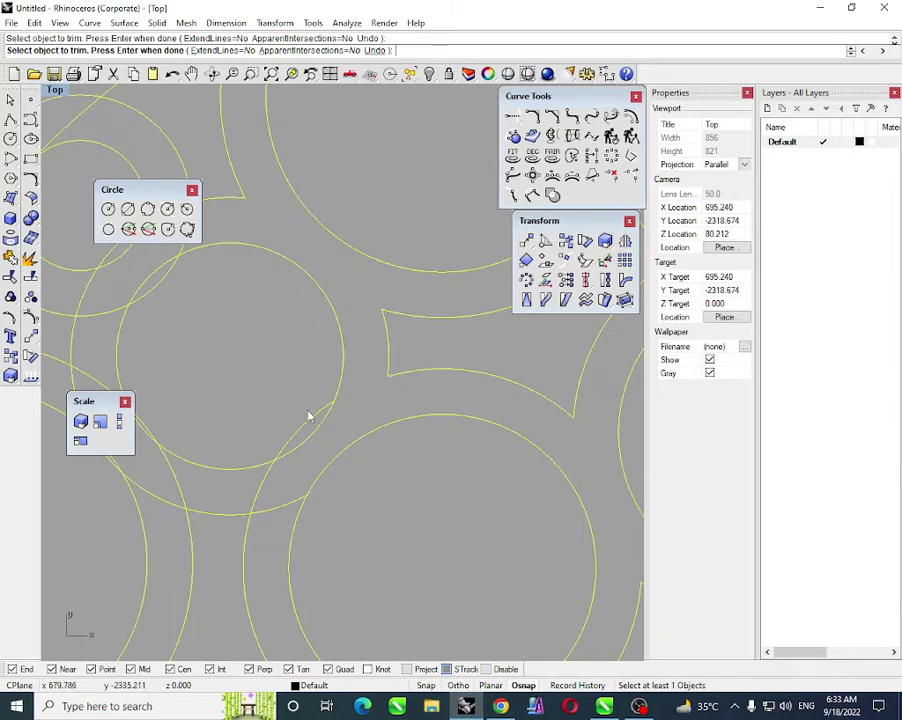
left_click(262, 488)
- Trim the upper-left diagonal medium circle's offset where it overlaps the offsets of the left-hand large circle and the outer small circle
right_click_drag(249, 491, 429, 487)
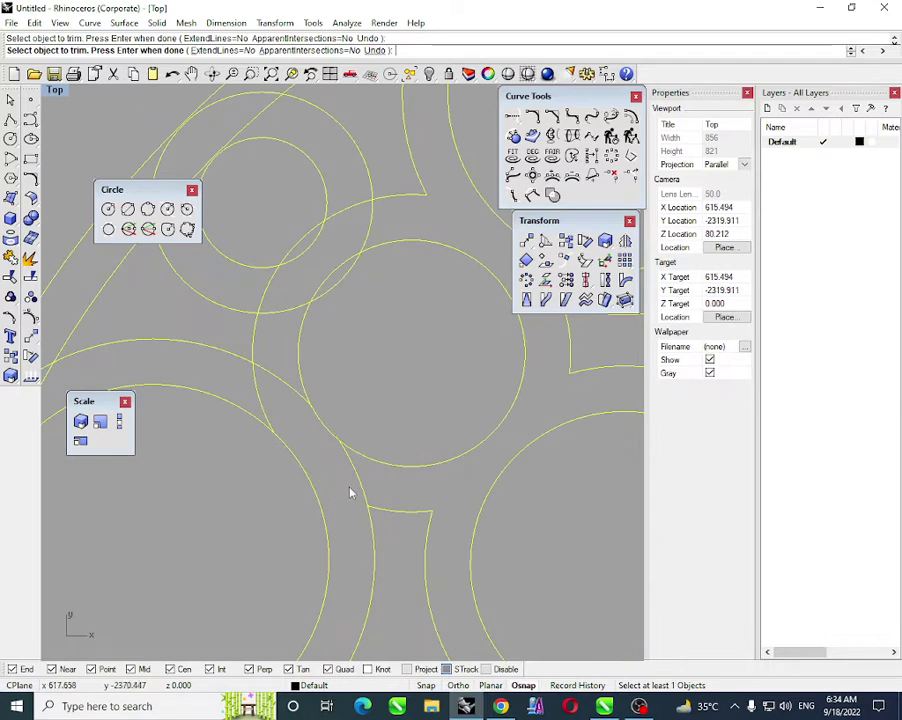
left_click(277, 396)
left_click(286, 309)
left_click(265, 290)
- Trim the overlap between the upper-left outer small circle's offset and the outer ring
right_click_drag(275, 116, 361, 229)
left_click(359, 218)
left_click(360, 209)
scroll(360, 209, "down", 2)
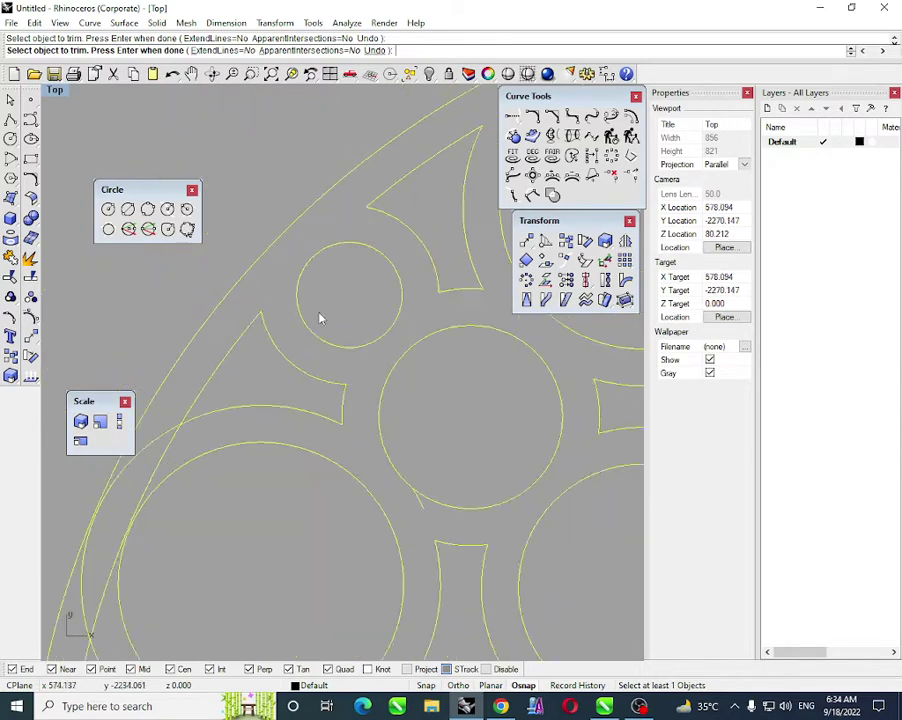
- Trim the upper-left large circle's offset where it overlaps the outer ring
right_click_drag(199, 473, 340, 362)
scroll(340, 363, "up", 2)
left_click(296, 324)
left_click(287, 312)
scroll(286, 311, "down", 6)
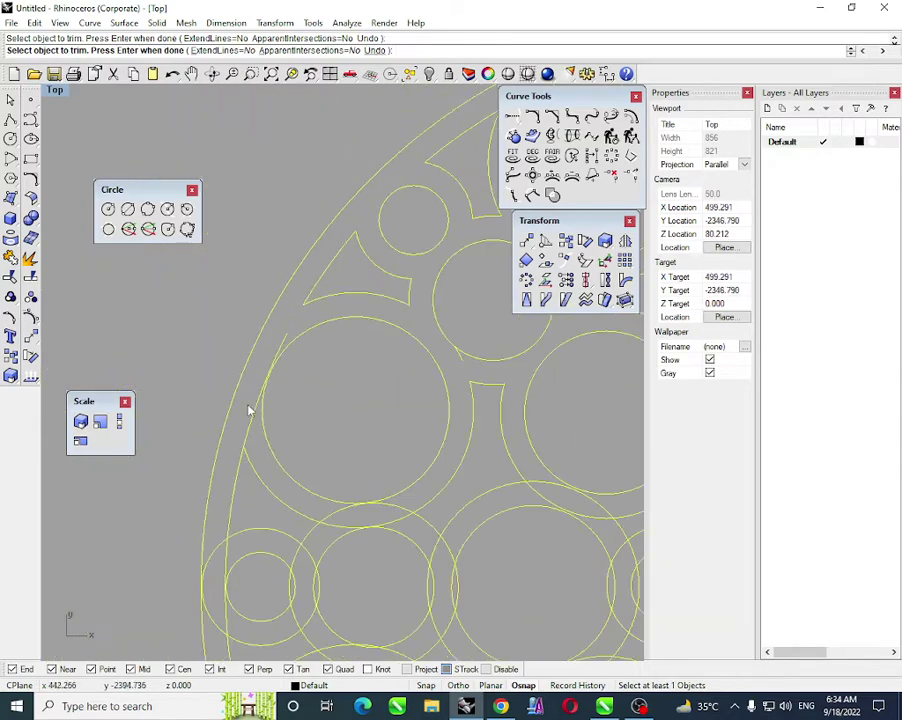
- Trim the leftmost small circle's offset where it overlaps the outer ring and the adjacent medium circle's offset
scroll(300, 443, "up", 4)
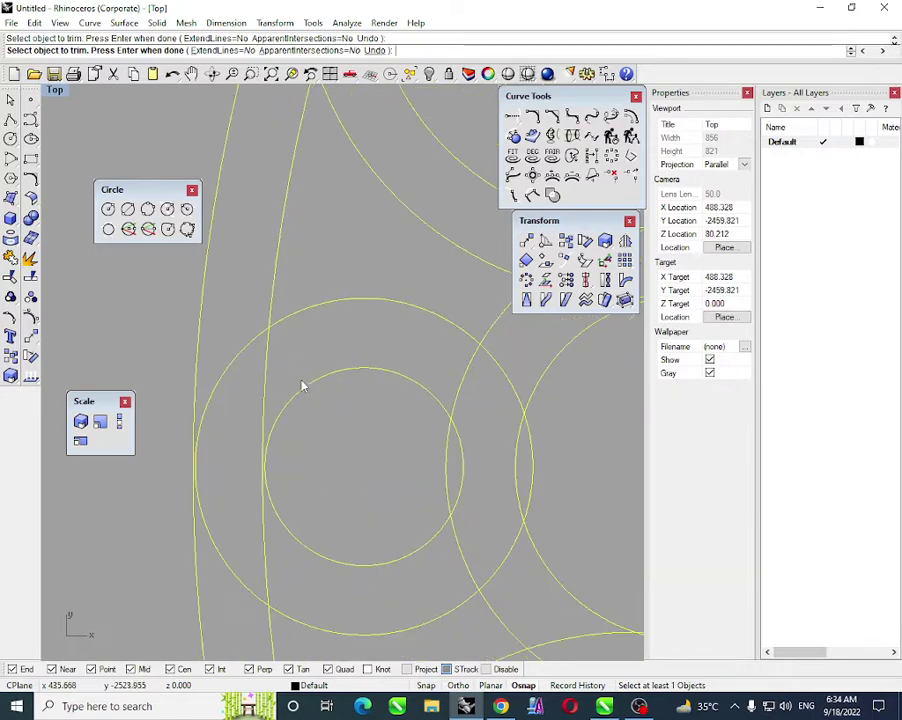
left_click(266, 400)
left_click(478, 379)
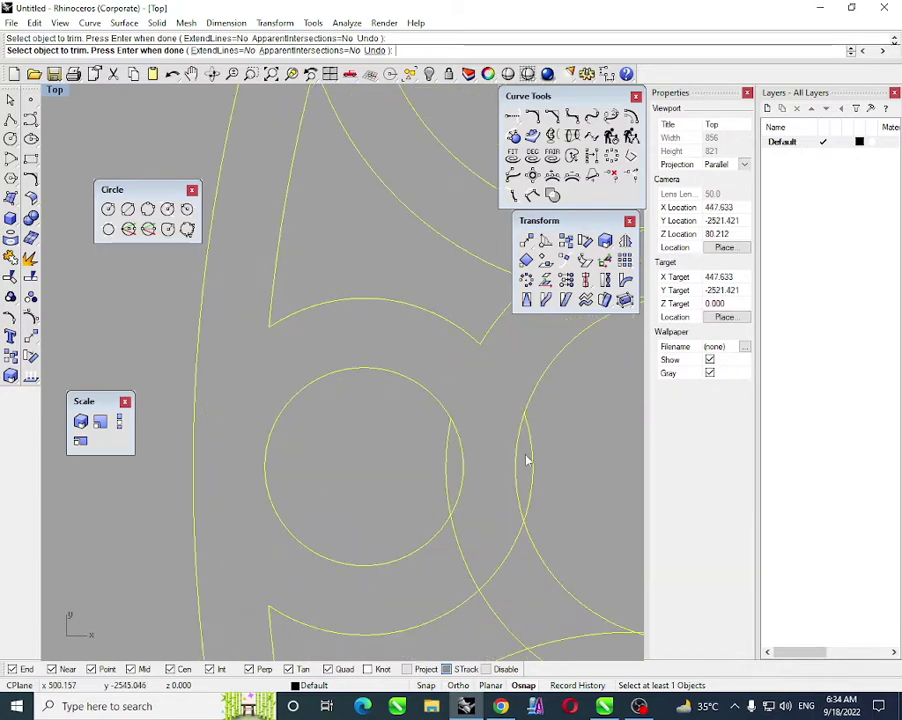
left_click(531, 462)
left_click(446, 467)
- Trim the overlapping arcs between the offsets of the left-axis medium circle and the lower-left large circle
right_click_drag(487, 555, 452, 369)
left_click_drag(480, 388, 428, 389)
left_click_drag(515, 445, 514, 489)
right_click_drag(515, 494, 372, 419)
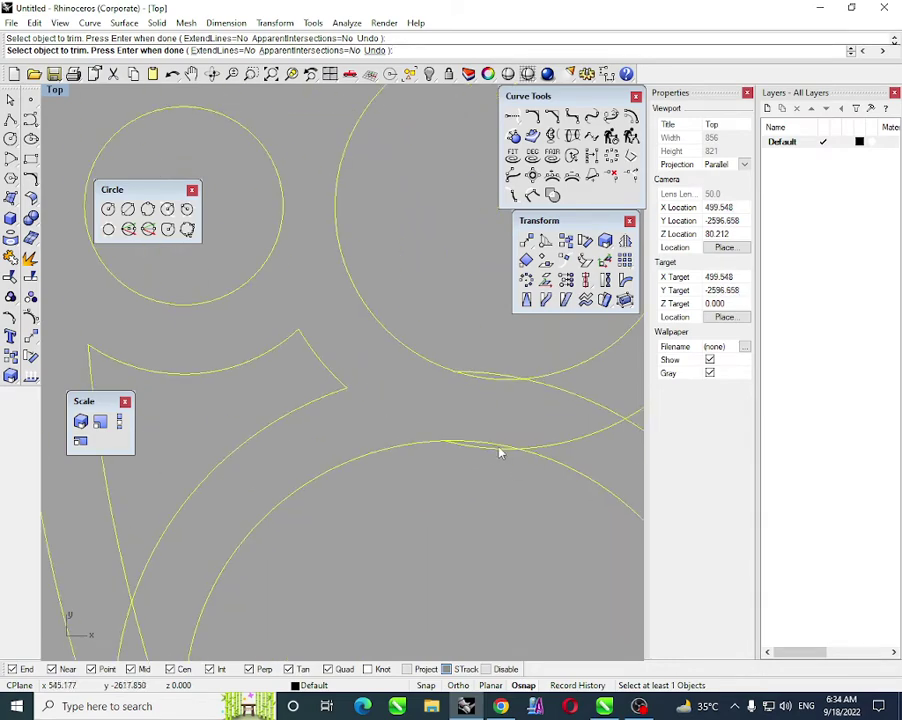
left_click(483, 375)
right_click_drag(522, 414, 386, 418)
left_click_drag(475, 404, 439, 465)
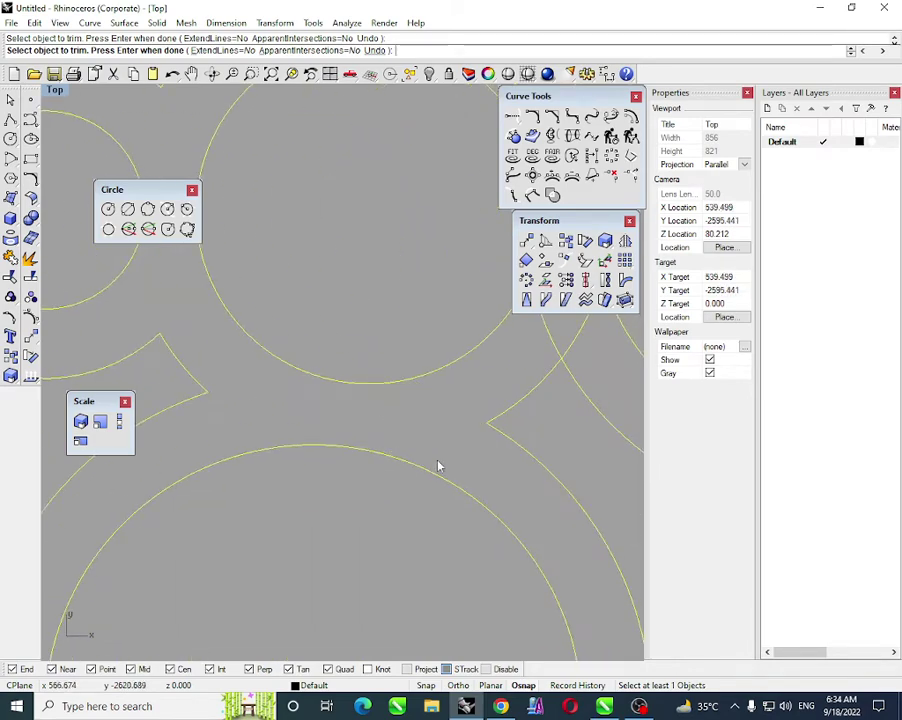
- Trim the left-axis medium circle's offset where it overlaps the offsets of the upper-left large circle and the larger circle toward the centre
scroll(439, 467, "down", 6)
scroll(448, 420, "up", 3)
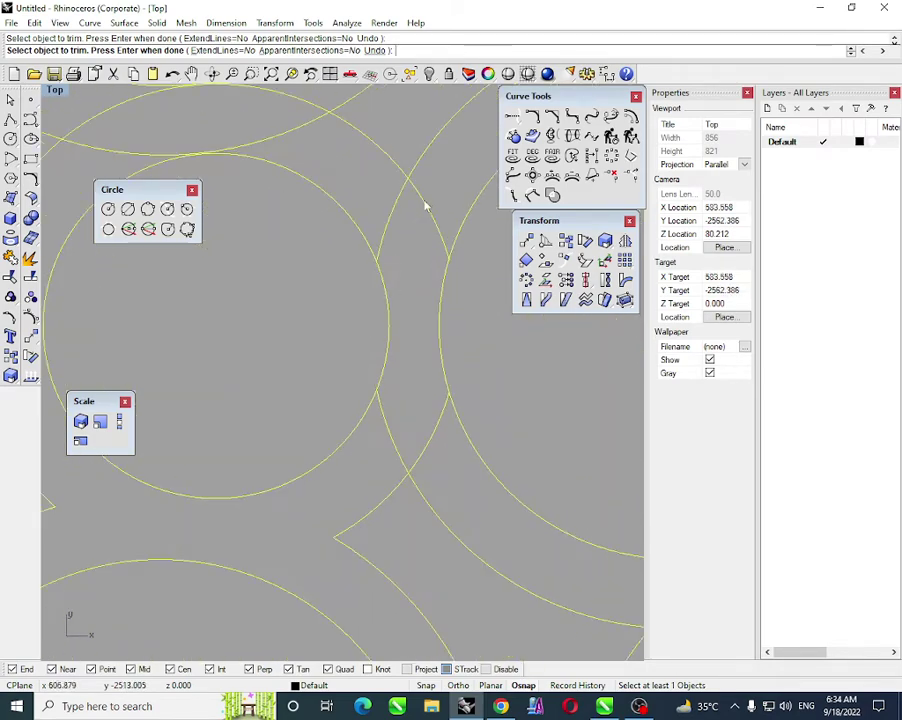
right_click_drag(395, 213, 378, 266)
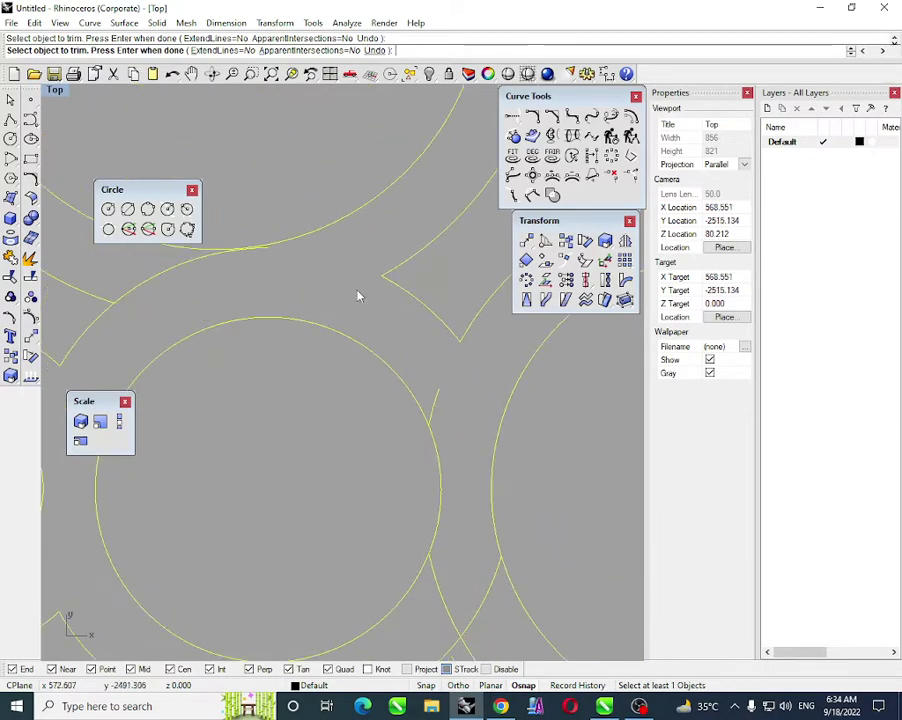
scroll(260, 340, "down", 3)
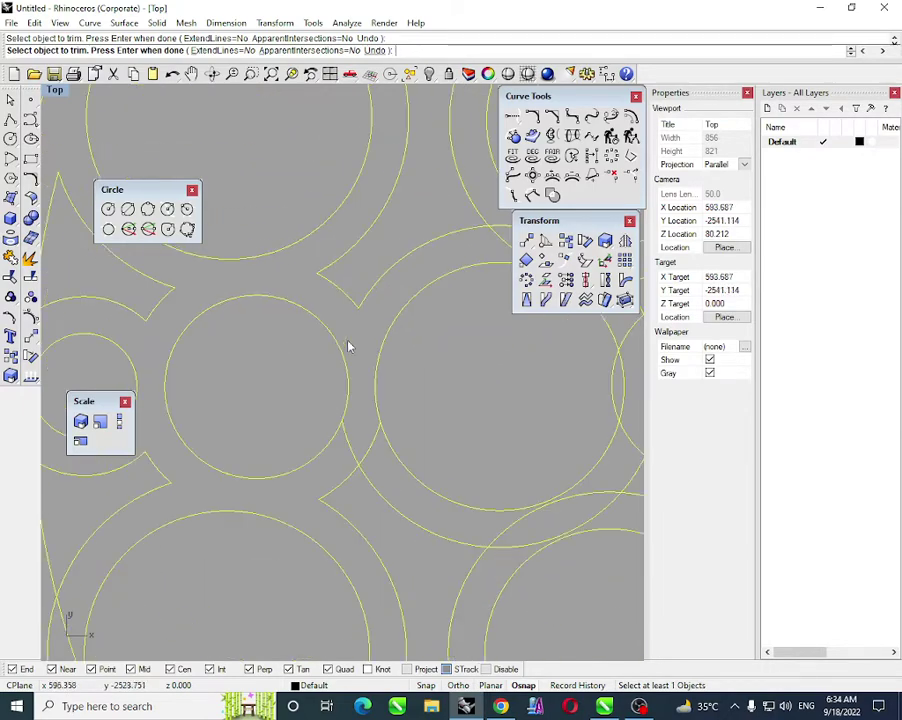
scroll(352, 460, "down", 3)
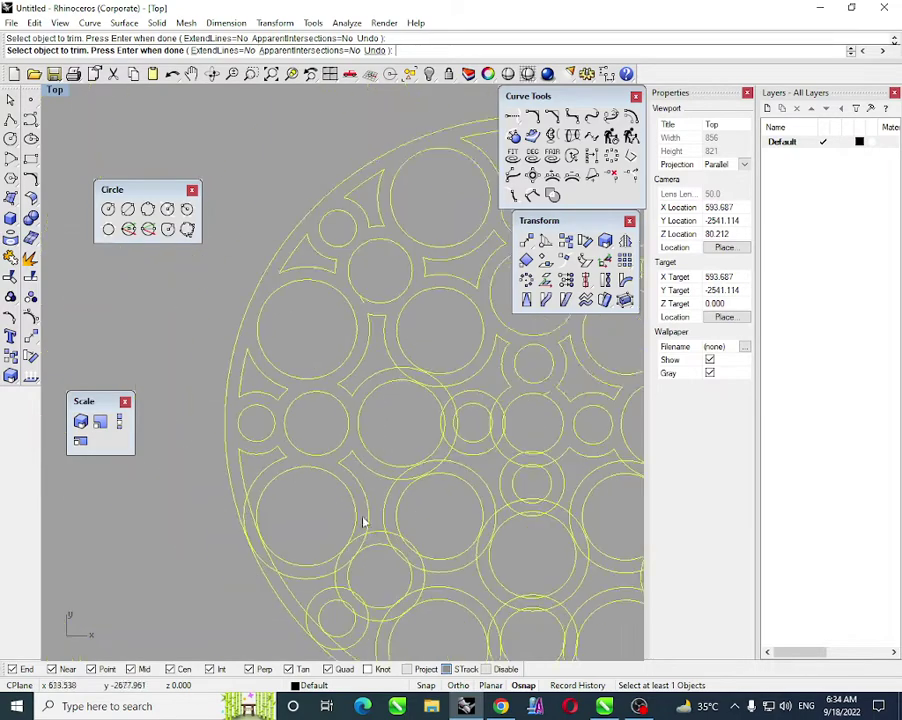
- Trim the offsets of the lower-left large circle and the neighbouring outer small circle where they overlap the outer ring
scroll(359, 488, "up", 5)
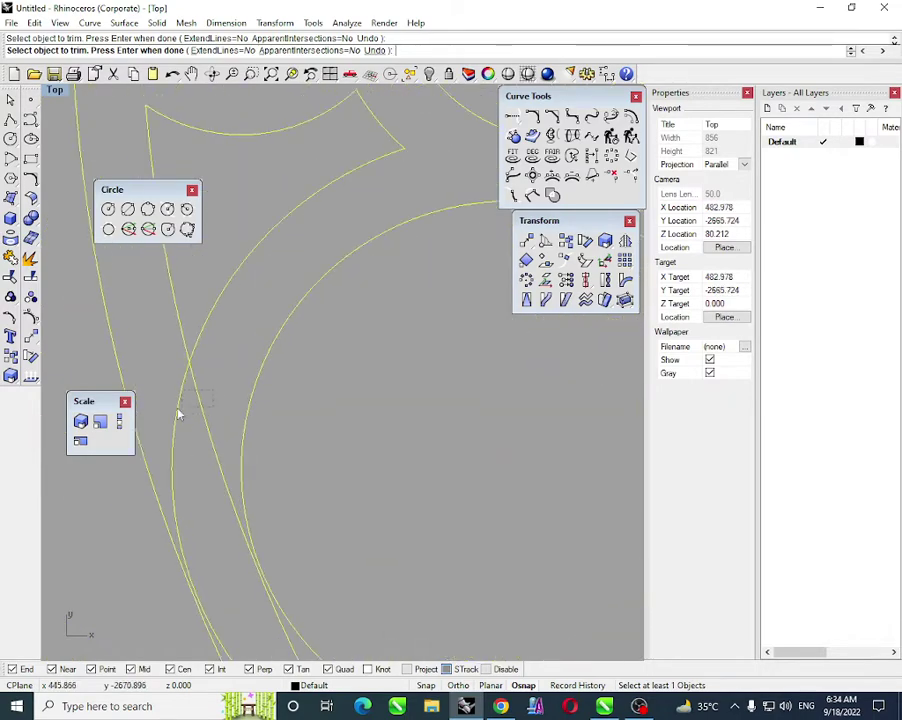
scroll(172, 418, "down", 3)
scroll(282, 451, "up", 4)
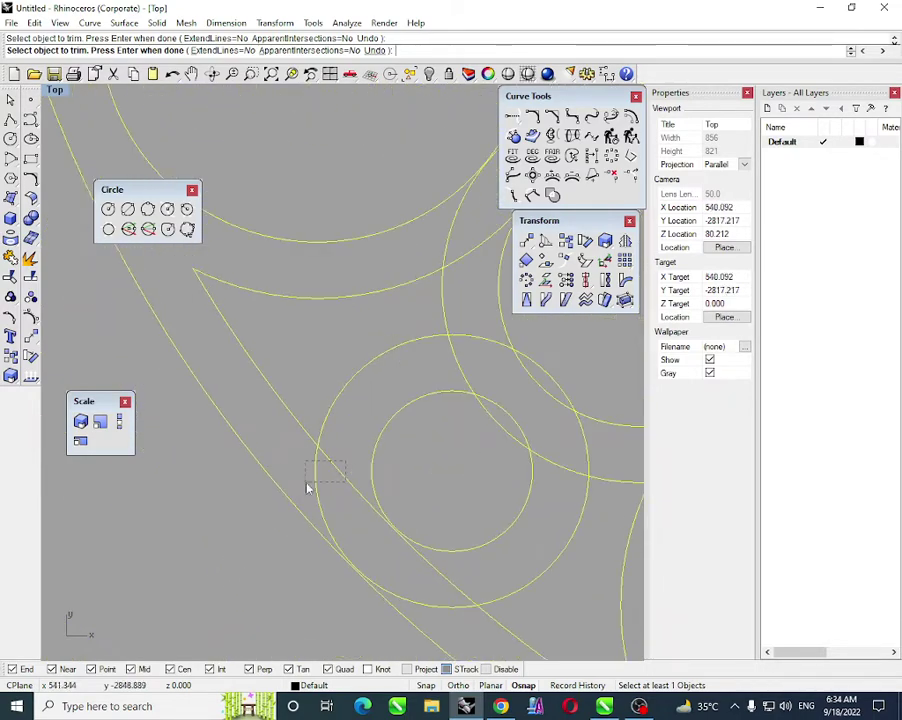
left_click(308, 488)
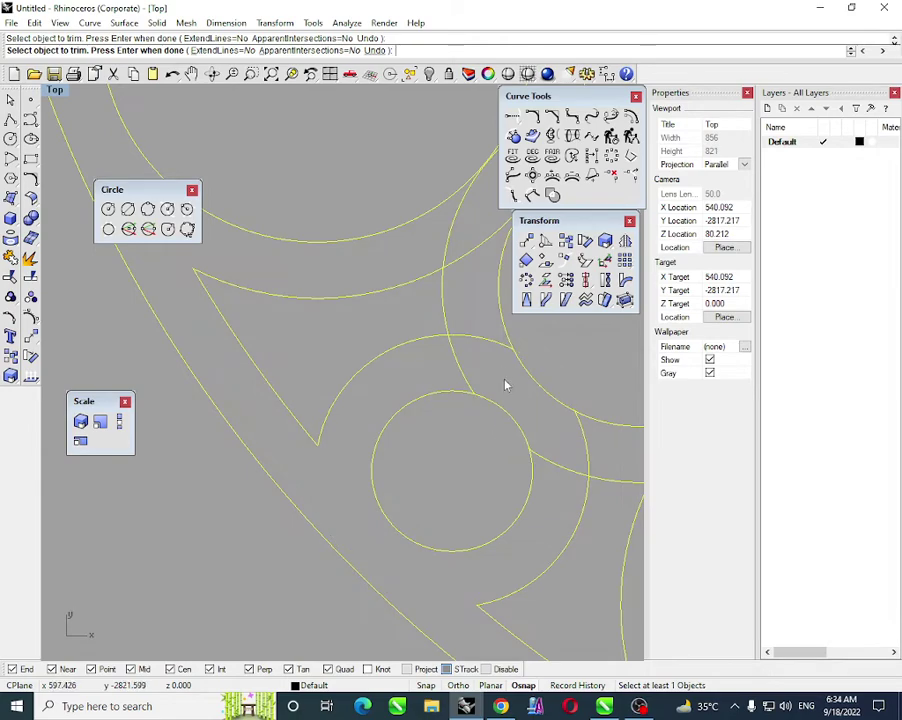
- Trim the lower-left diagonal medium circle's offset where it overlaps the offsets of the outer small circle and the lower-left large circle
left_click(452, 370)
left_click(450, 230)
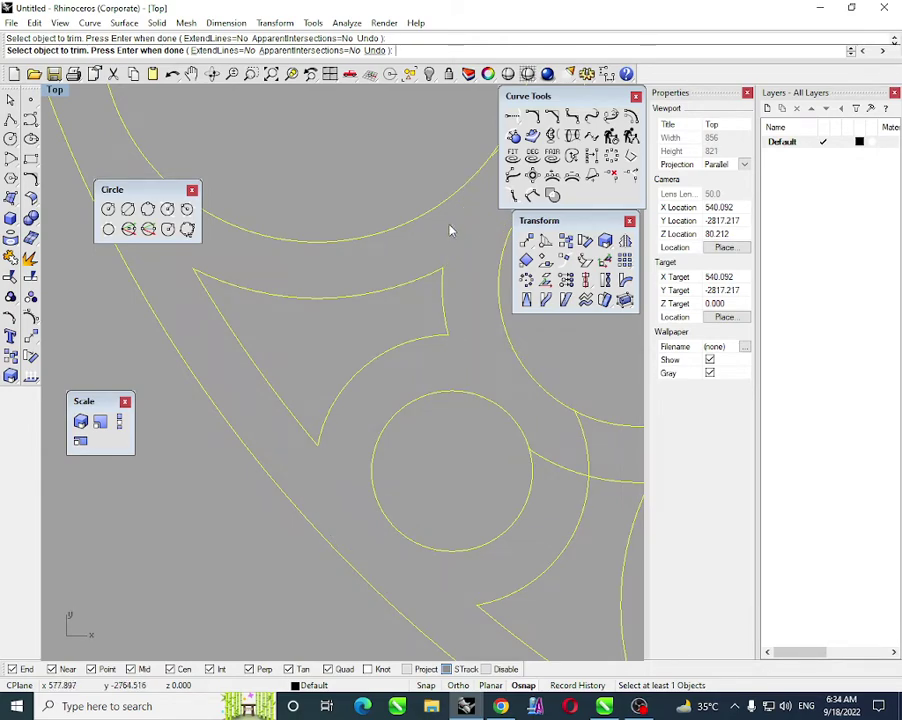
right_click_drag(541, 465, 494, 355)
left_click(497, 350)
left_click(539, 347)
- Trim the overlap between the offsets of the lower-left diagonal medium circle and the large circle below and to its right
right_click_drag(568, 368, 326, 400)
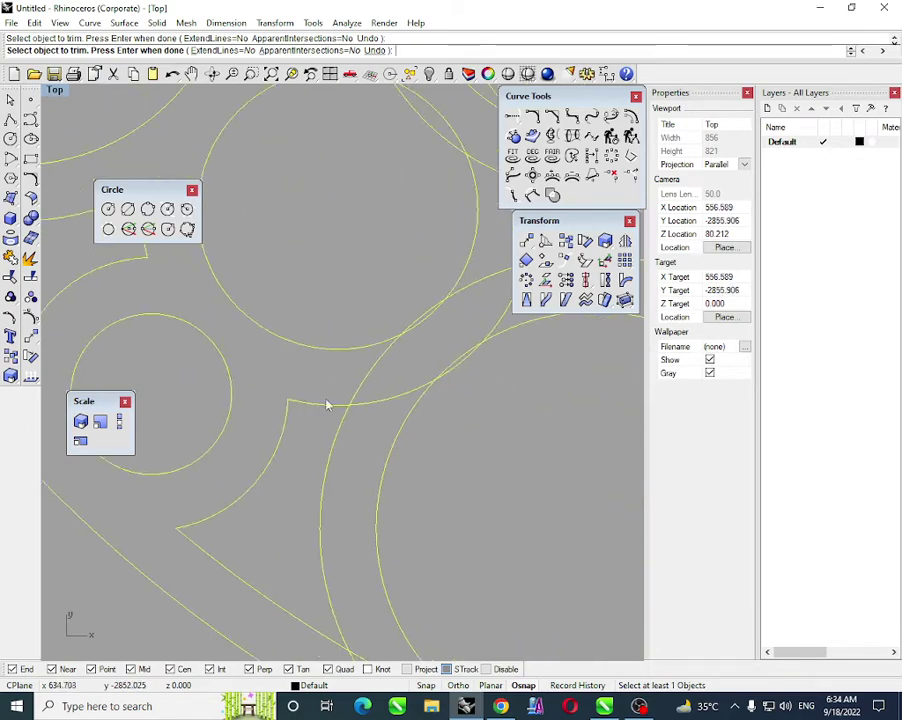
left_click(381, 397)
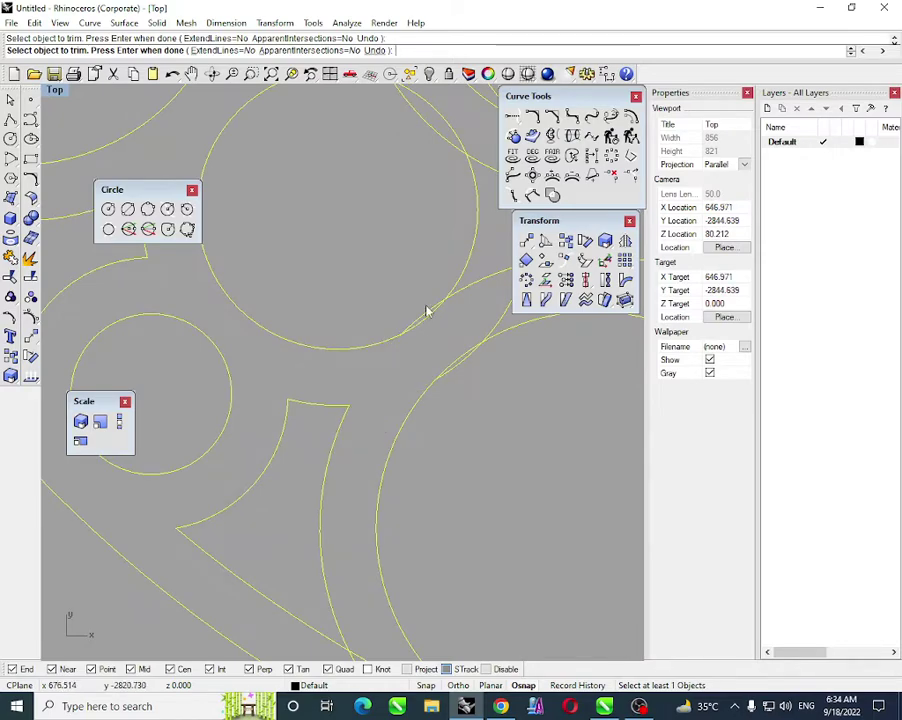
right_click_drag(472, 310, 378, 376)
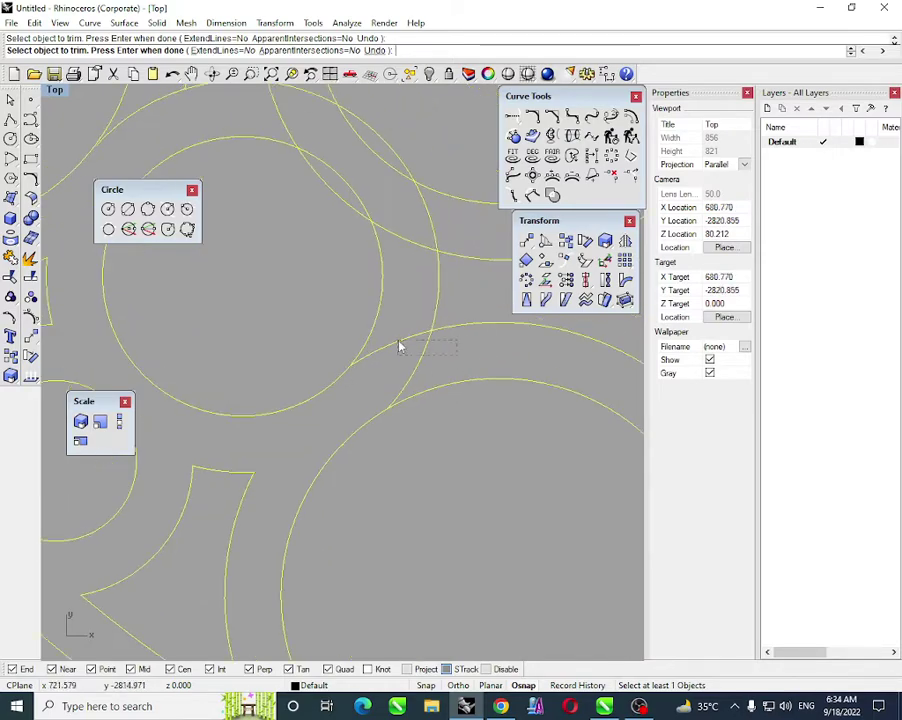
- Trim the overlap between the offsets of the lower-left diagonal medium circle and the inner diagonal circle
scroll(392, 354, "down", 2)
scroll(396, 374, "up", 3)
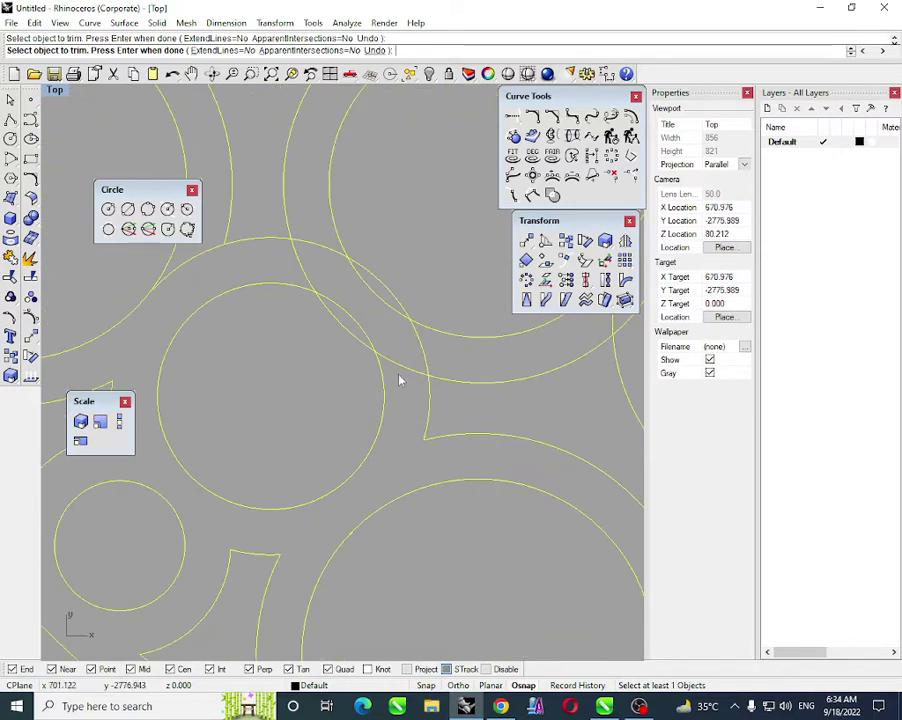
left_click(383, 309)
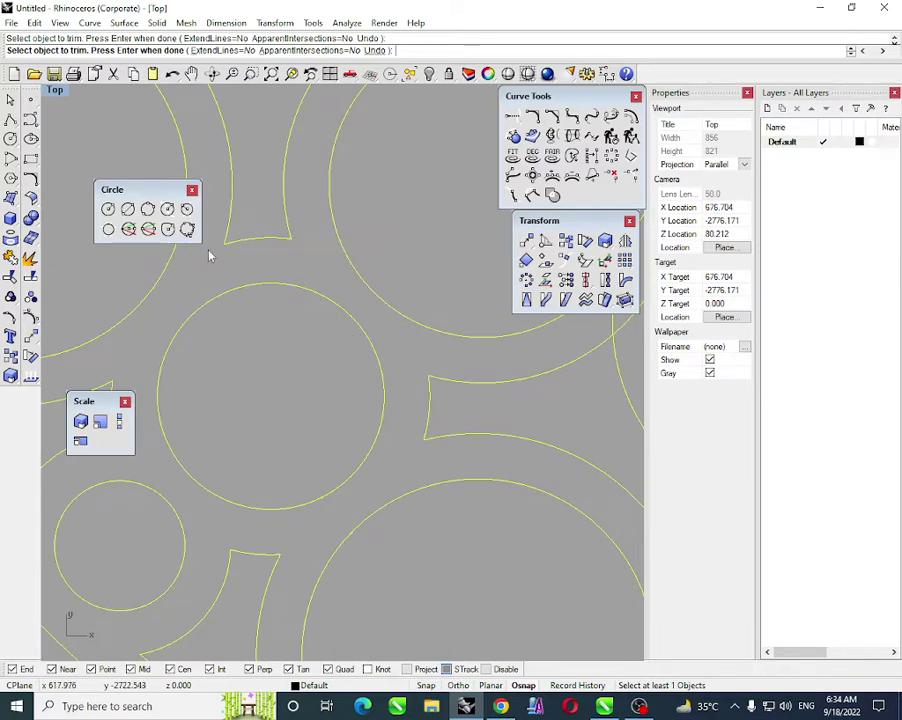
- Trim the lower-left inner diagonal circle's offset where it overlaps the left large circle's offset, and trim the overlaps around the left inner small circle's offset
scroll(383, 368, "down", 4)
scroll(389, 272, "up", 4)
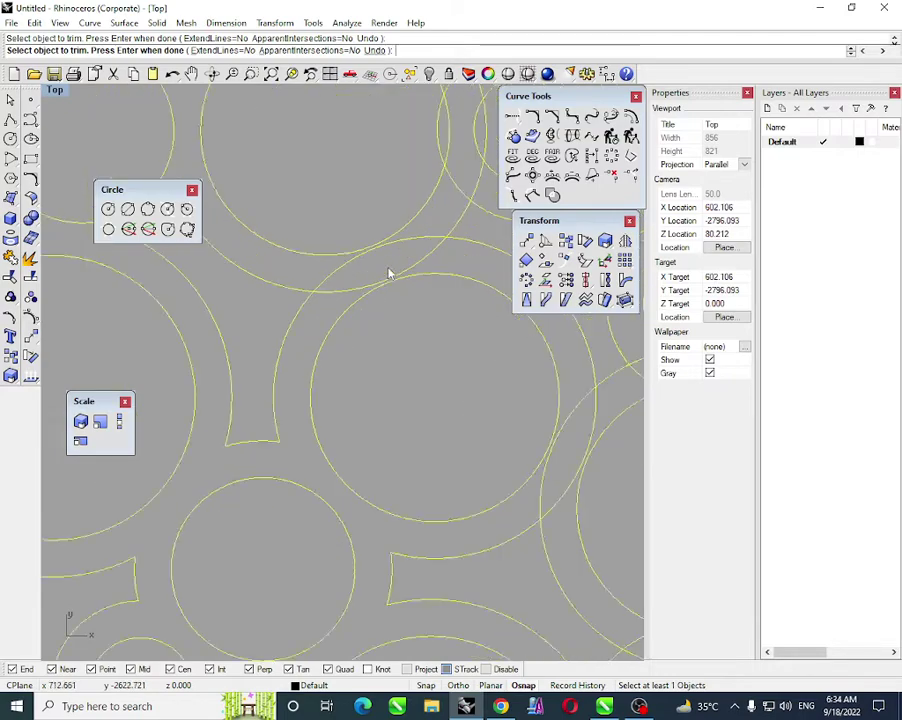
left_click(429, 232)
right_click_drag(426, 251, 284, 443)
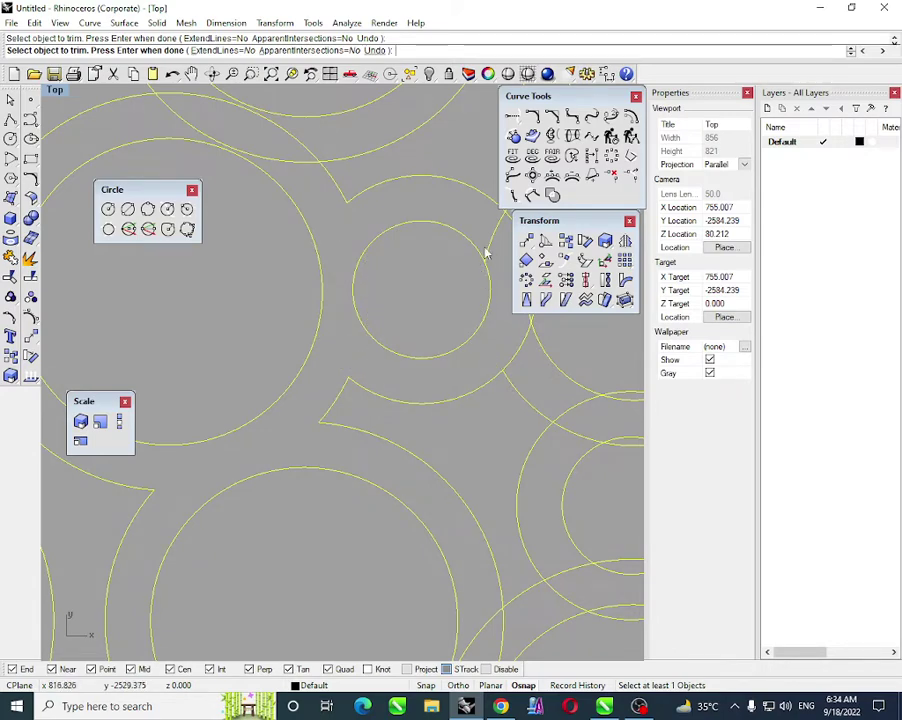
right_click_drag(485, 253, 366, 290)
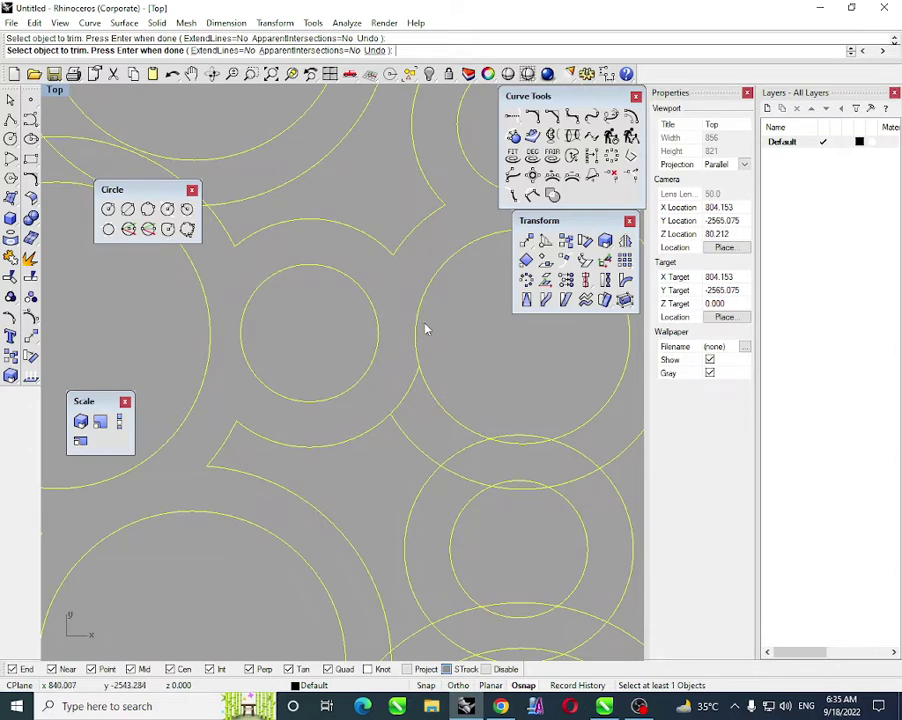
- Trim the central circle's offset where it overlaps the offsets of the inner small circles to its left and below it
left_click(511, 435)
left_click(477, 445)
left_click(498, 488)
left_click(478, 481)
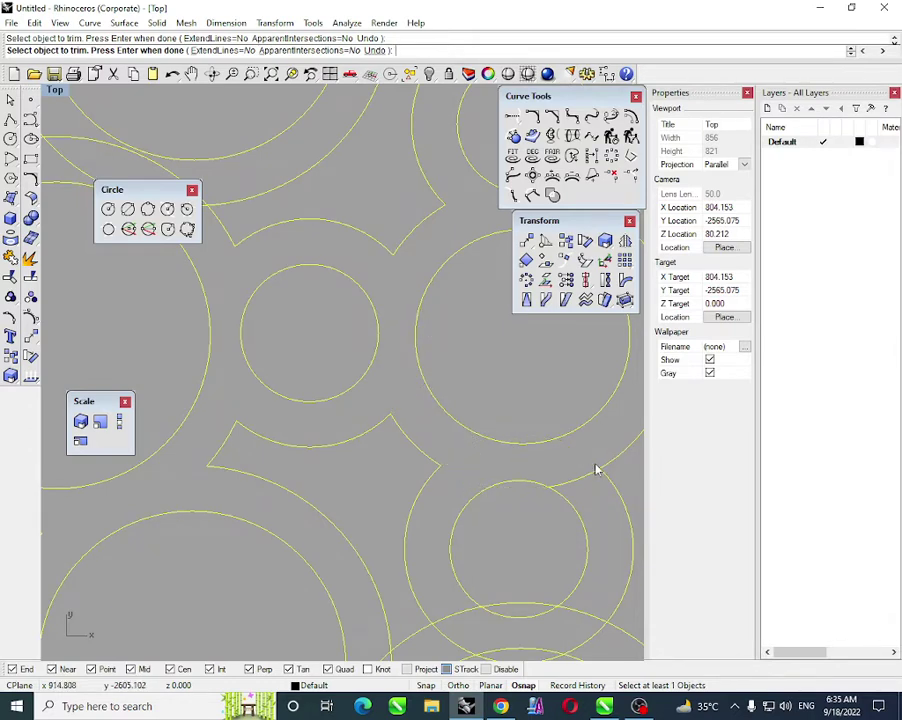
right_click_drag(503, 552, 344, 418)
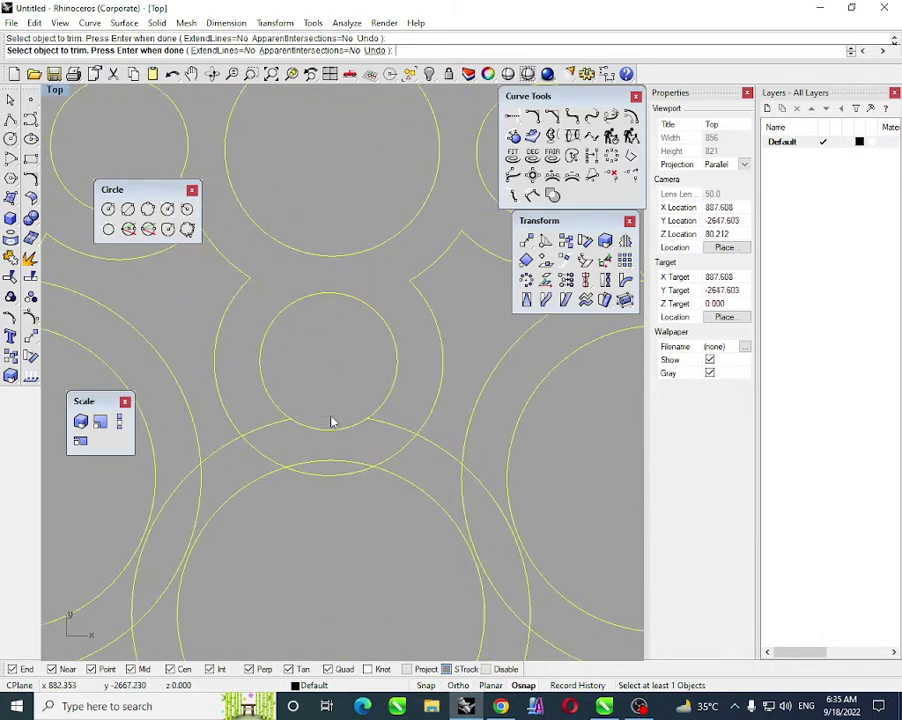
- Trim the offset of the large circle below the centre where it overlaps the offsets of the inner small circle and the lower-left inner diagonal circle
left_click(264, 443)
scroll(525, 354, "down", 8)
scroll(385, 428, "up", 8)
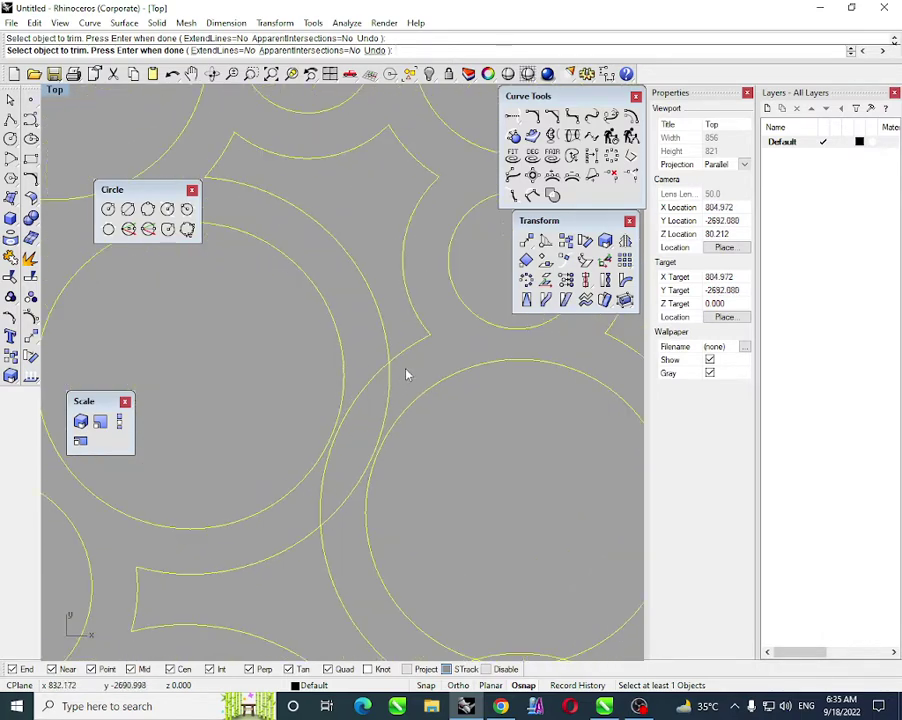
left_click(353, 397)
left_click(386, 392)
- Trim the overlap between the offsets of the left large circle and the upper-left inner diagonal circle, and remove leftover arcs nearby
scroll(378, 392, "down", 8)
scroll(307, 251, "up", 5)
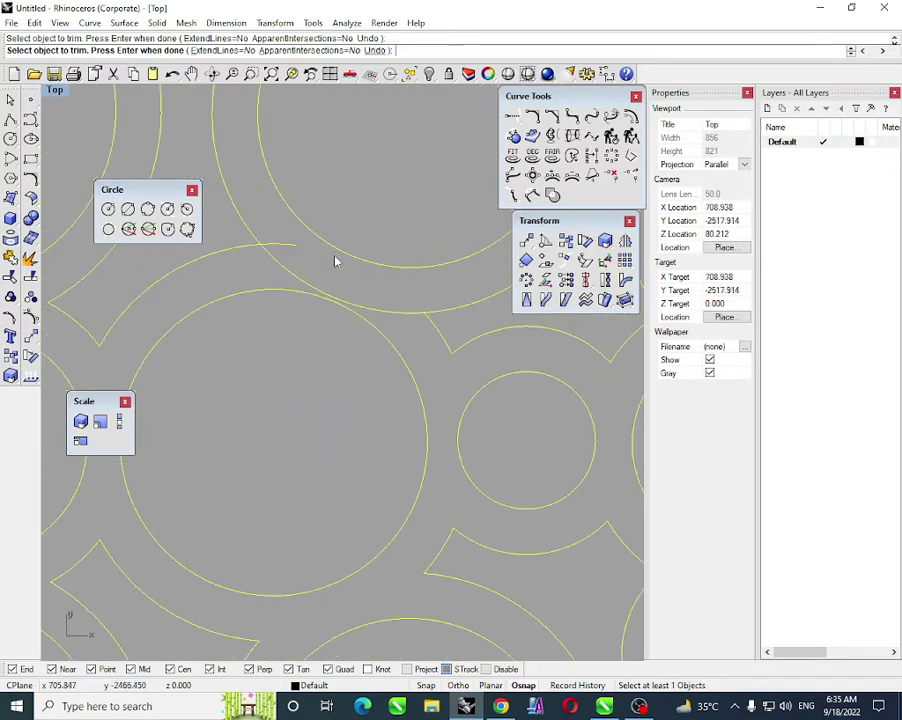
scroll(342, 282, "down", 6)
scroll(317, 308, "up", 6)
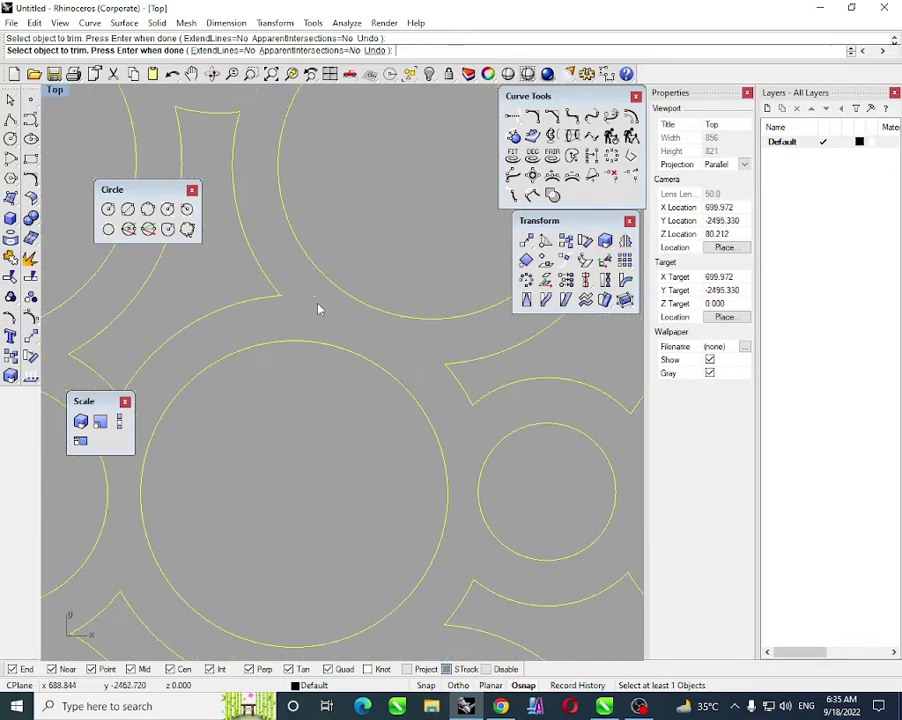
scroll(318, 300, "down", 5)
scroll(274, 237, "up", 5)
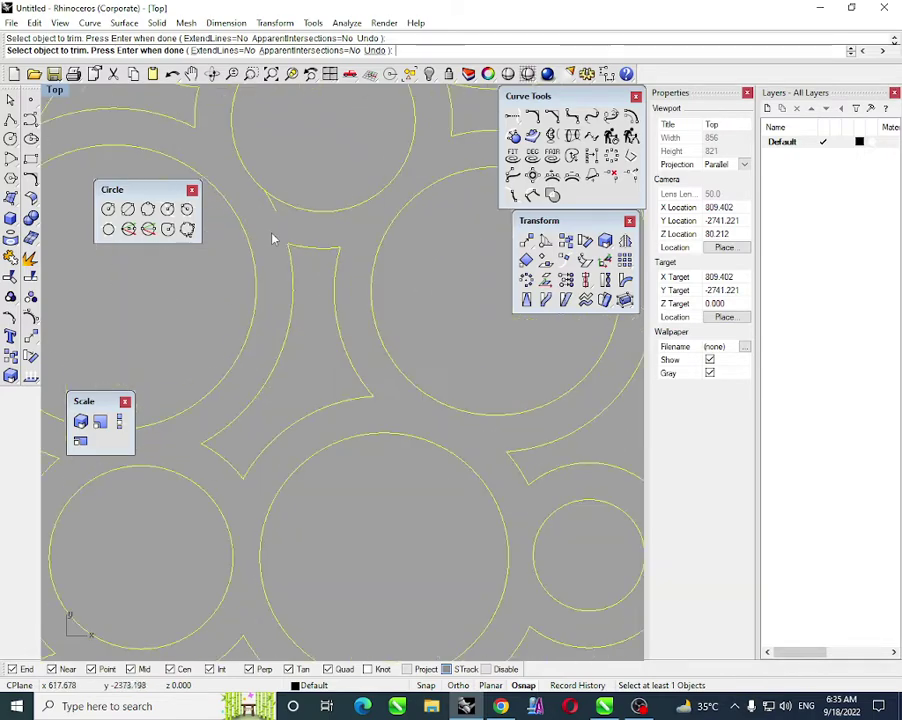
- Trim the bottom-left outer large circle's offset where it overlaps the outer ring
scroll(272, 215, "down", 3)
scroll(254, 223, "down", 2)
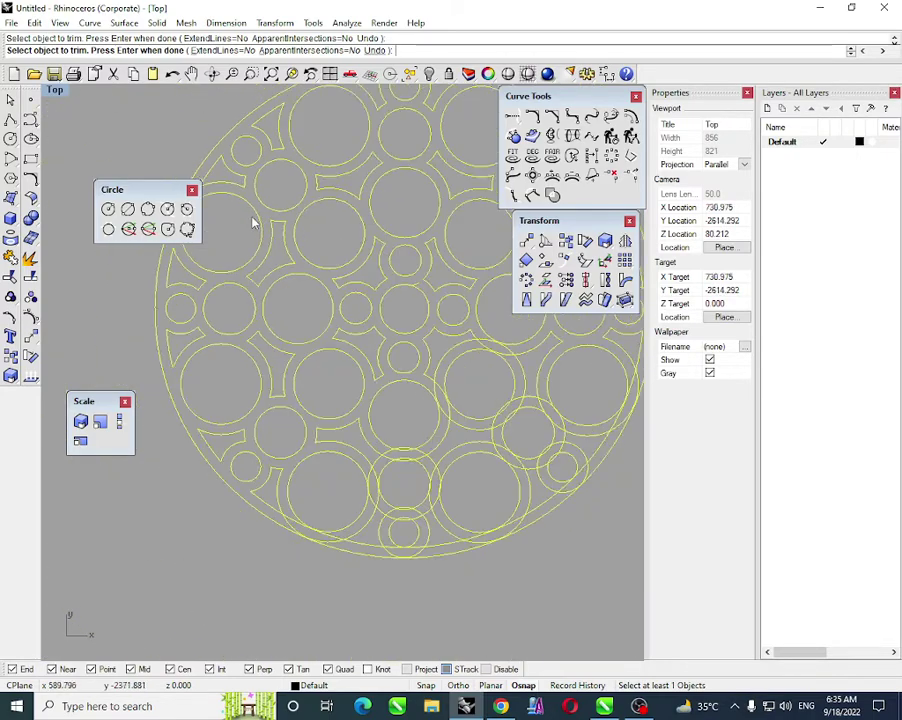
scroll(254, 535, "up", 5)
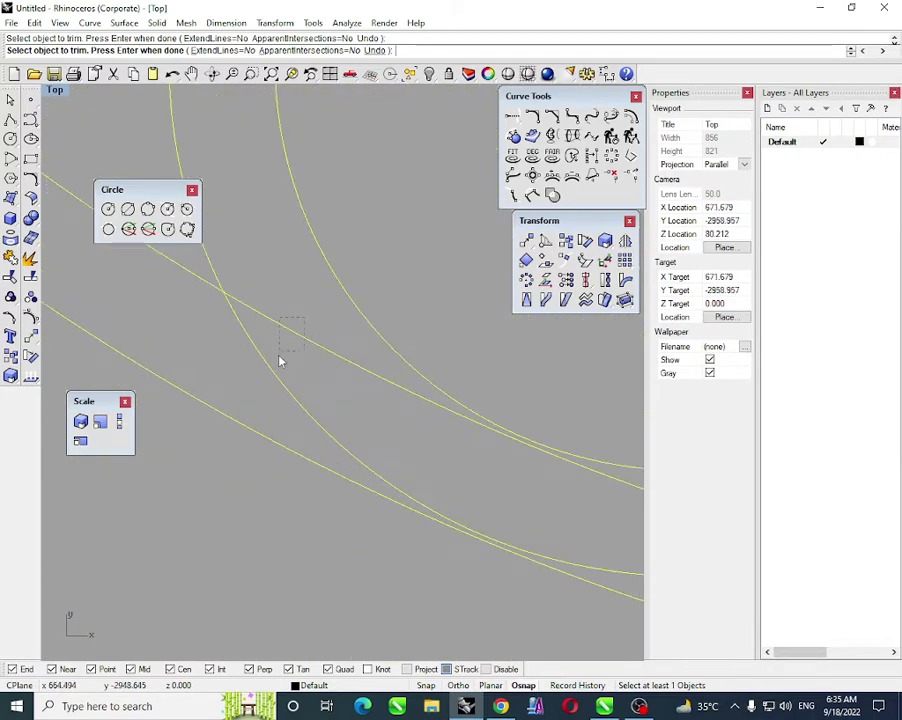
scroll(278, 360, "up", 2)
- Trim the bottom outer small circle's offset where it overlaps the outer ring and the offset of the medium circle above it
scroll(274, 398, "down", 3)
scroll(451, 421, "up", 4)
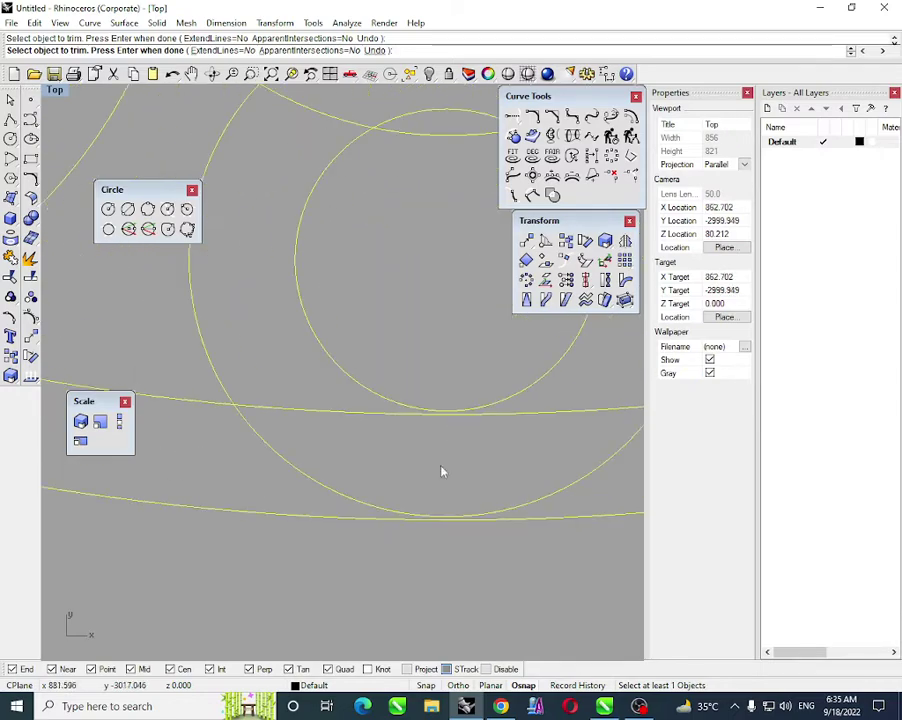
scroll(275, 478, "down", 2)
scroll(356, 308, "up", 3)
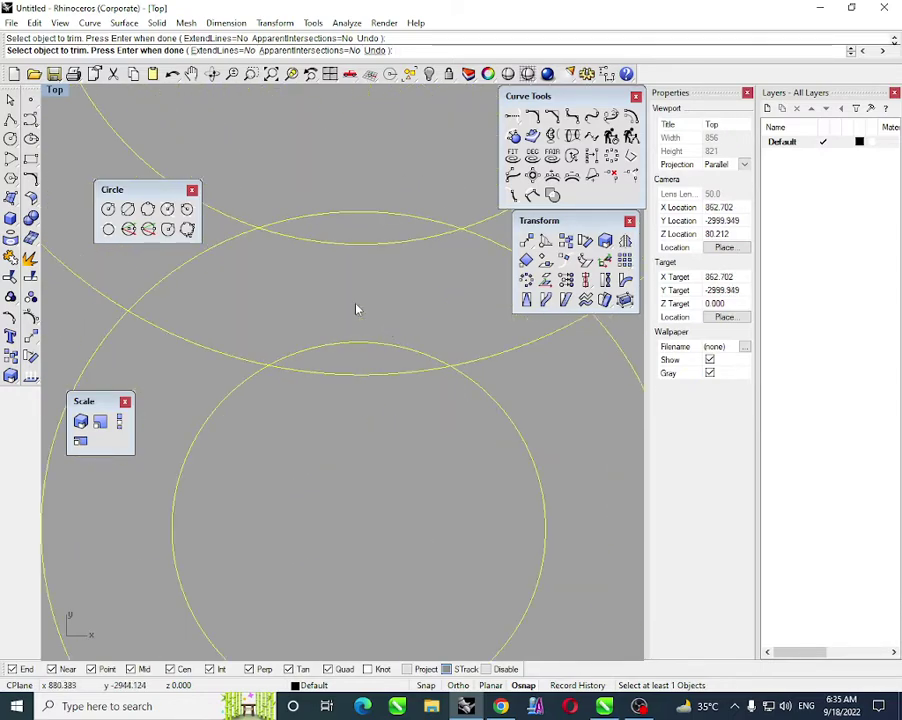
scroll(380, 377, "down", 2)
scroll(374, 376, "down", 2)
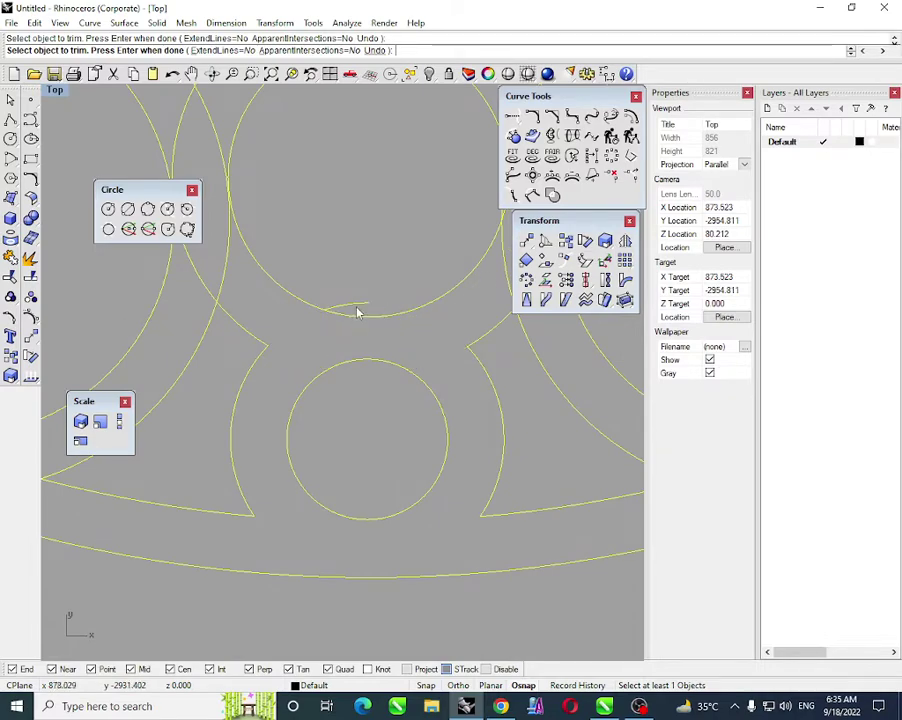
- Trim the bottom medium circle's offset where it overlaps the offsets of the bottom-left outer large circle and the large circle above it
scroll(340, 304, "up", 3)
scroll(298, 439, "up", 3)
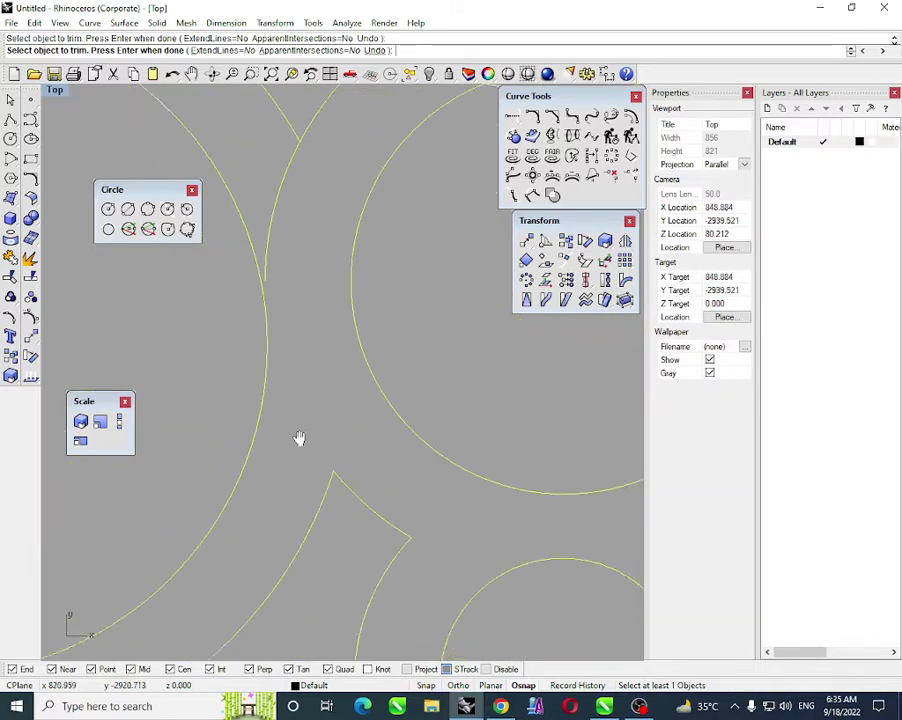
scroll(262, 324, "down", 3)
scroll(336, 284, "up", 3)
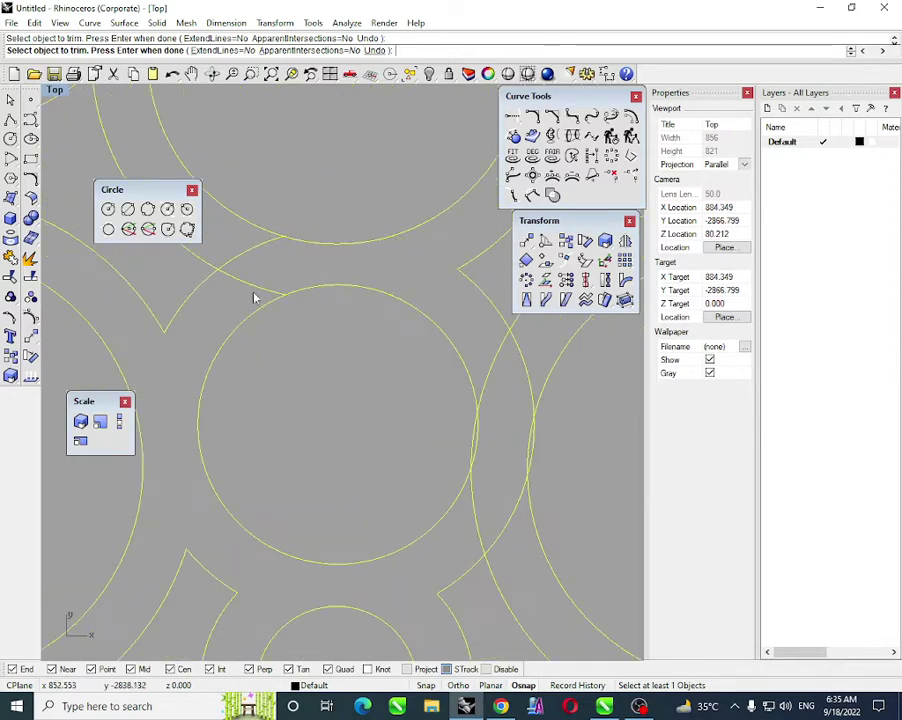
- Trim the overlap between the offsets of the bottom medium circle and the bottom-right outer large circle
scroll(283, 280, "down", 4)
scroll(300, 305, "up", 5)
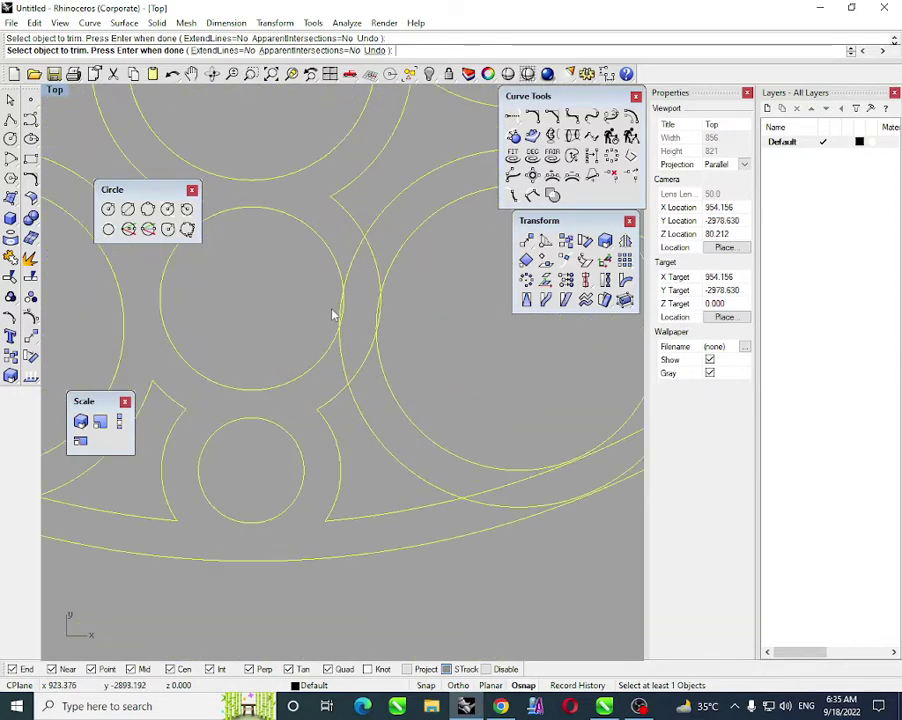
left_click(398, 310)
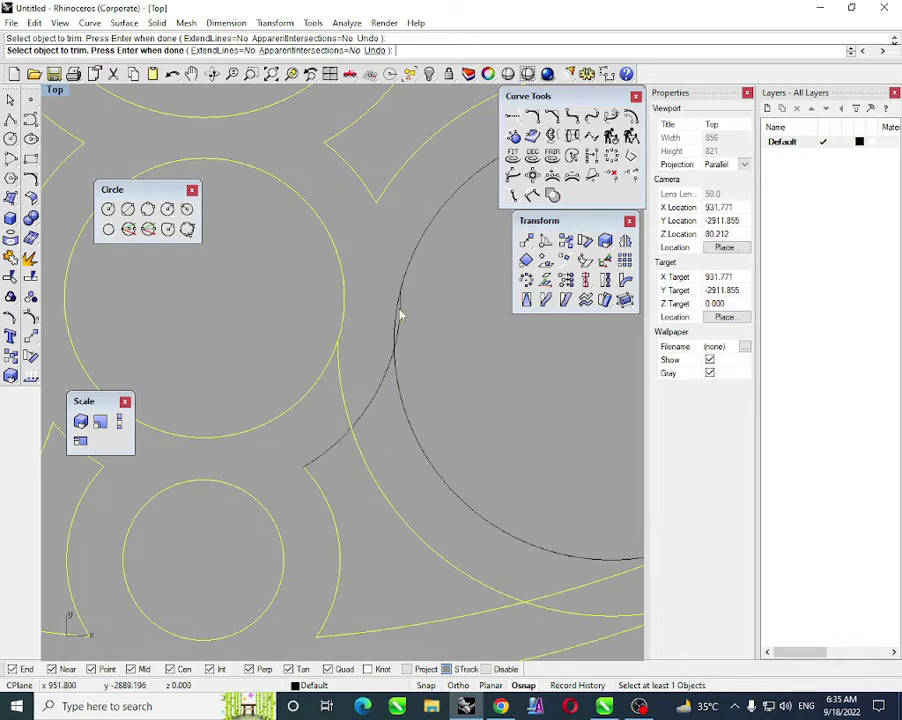
left_click(439, 346)
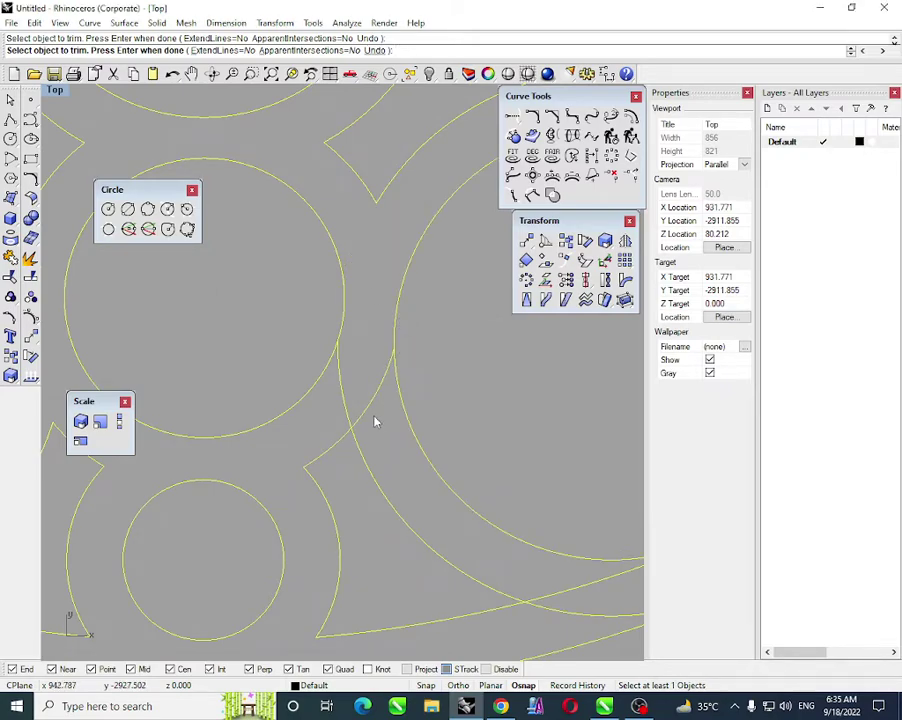
scroll(345, 430, "down", 3)
scroll(314, 314, "up", 4)
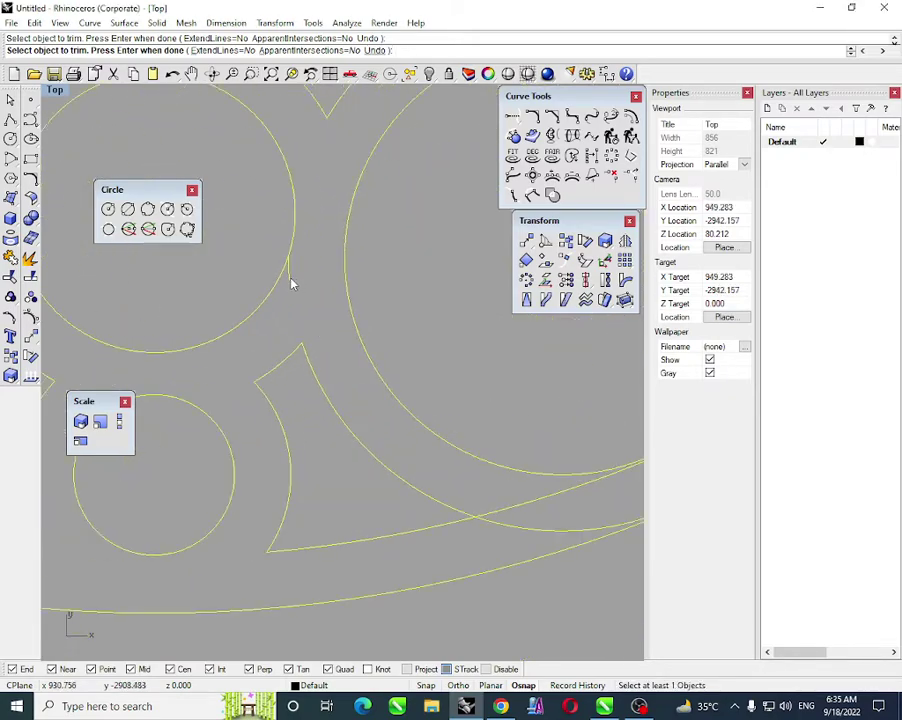
- Trim the bottom-right outer large circle's offset where it overlaps the outer ring
scroll(336, 372, "down", 2)
scroll(457, 438, "up", 2)
scroll(342, 465, "down", 3)
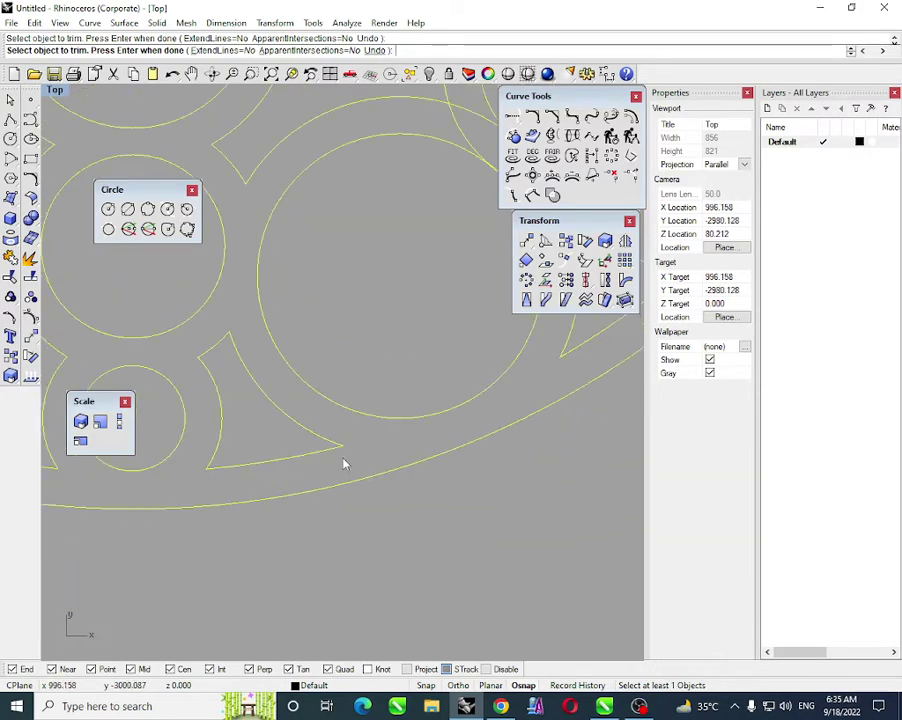
- Trim the overlap between the offsets of the bottom-right outer large circle and the lower-right diagonal medium circle
right_click_drag(501, 270, 413, 398)
scroll(424, 380, "up", 4)
left_click(422, 364)
left_click(421, 344)
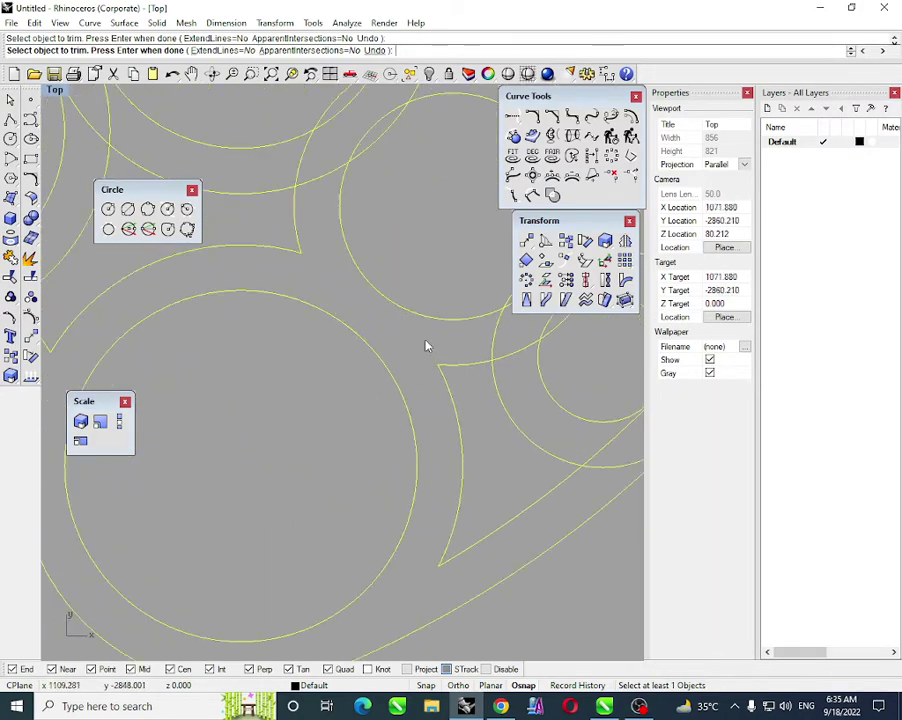
- Trim the overlap between the offsets of the lower-right diagonal medium circle and the lower-right inner diagonal circle
right_click_drag(314, 221, 310, 292)
scroll(305, 300, "up", 3)
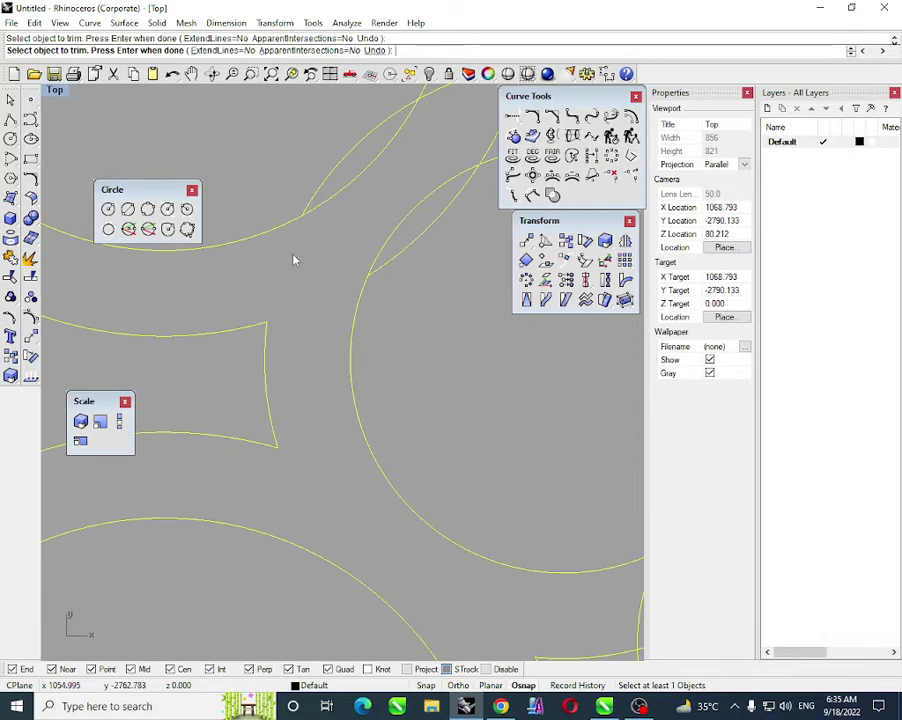
right_click_drag(393, 227, 334, 346)
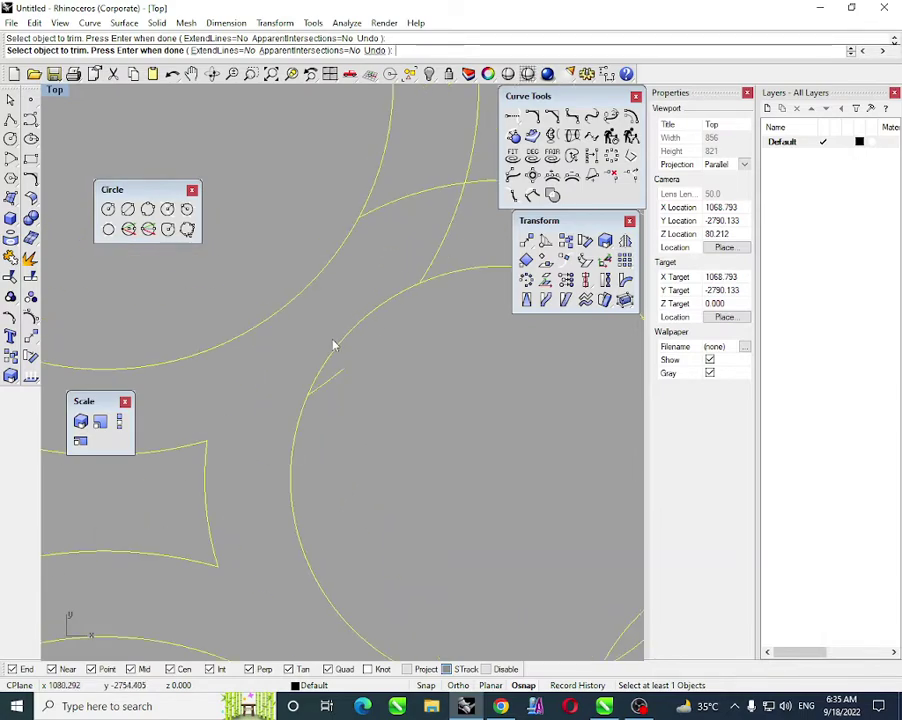
left_click(330, 378)
right_click_drag(380, 300, 328, 439)
left_click_drag(426, 339, 340, 332)
scroll(340, 337, "down", 3)
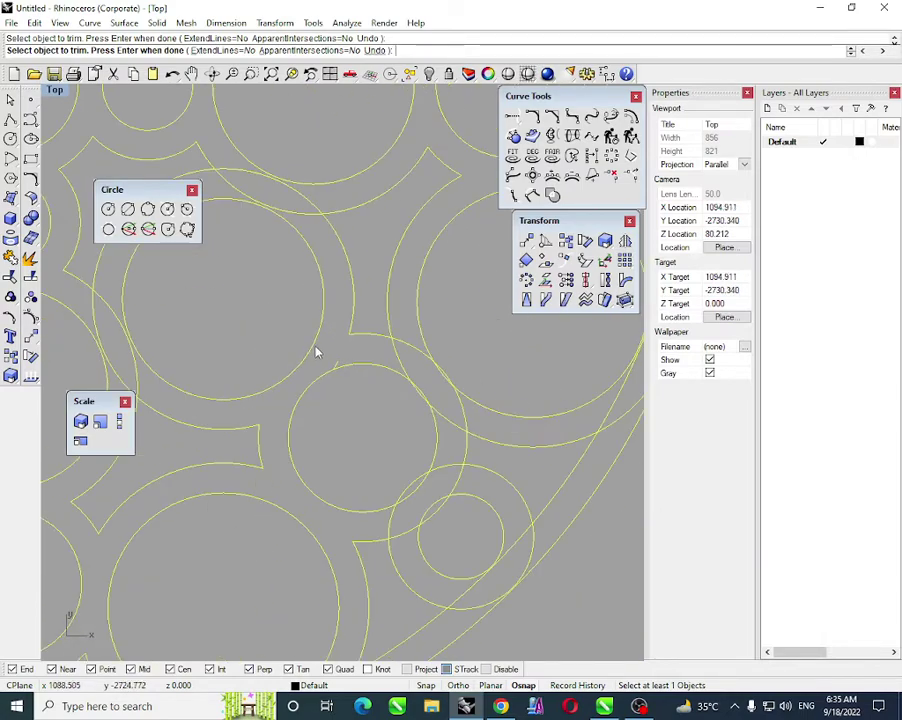
- Trim the lower-right diagonal medium circle's offset where it overlaps the offset of the outer large circle above and to its right
scroll(391, 367, "up", 3)
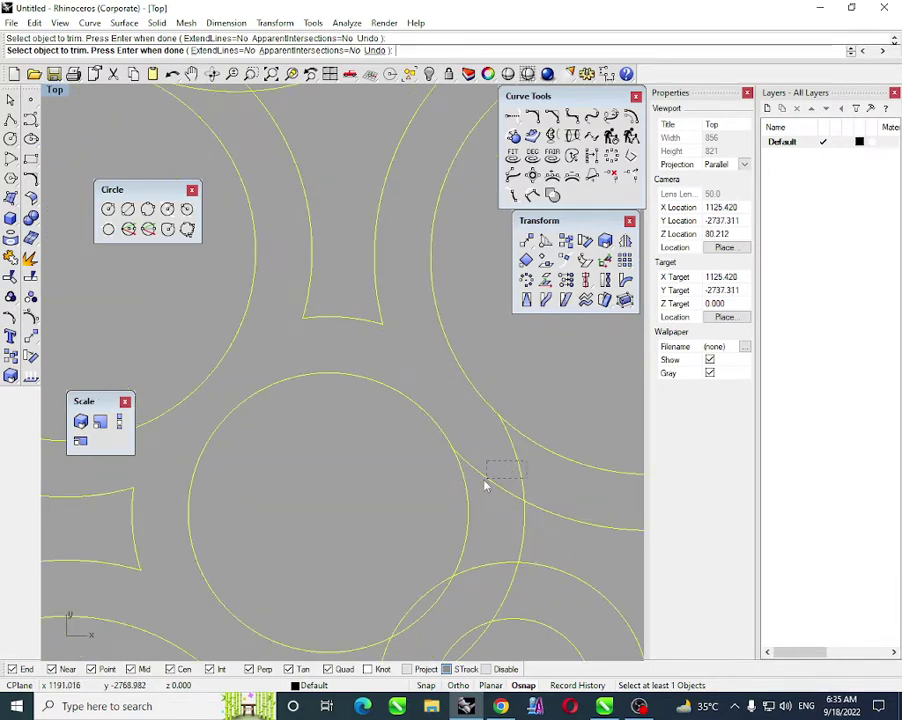
scroll(435, 525, "down", 3)
scroll(497, 370, "up", 3)
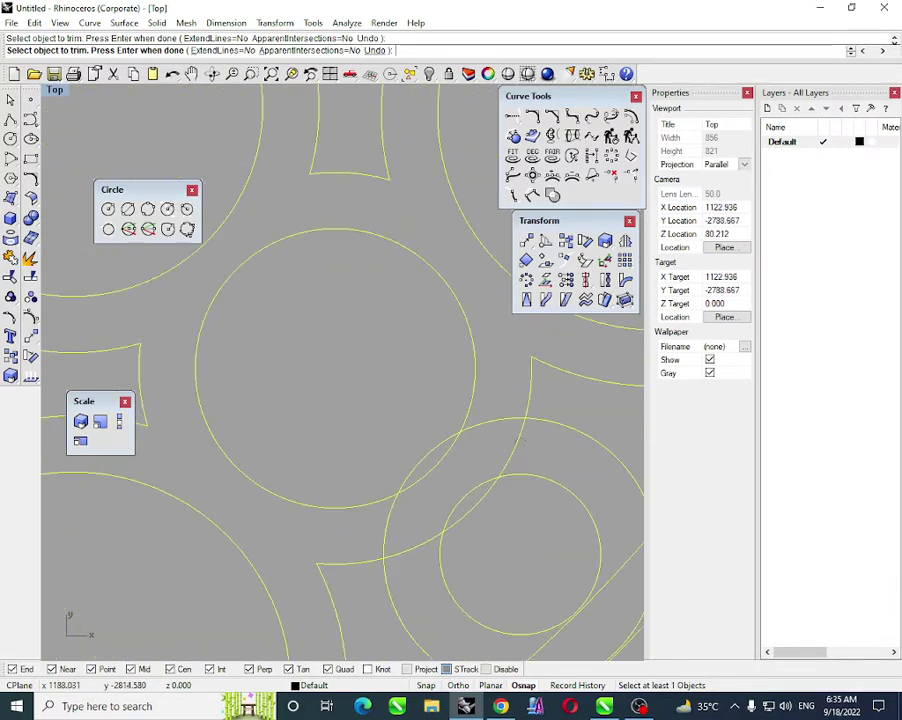
- Trim the overlap between the offsets of the lower-right diagonal medium circle and the neighbouring outer small circle
left_click(497, 424)
left_click(445, 441)
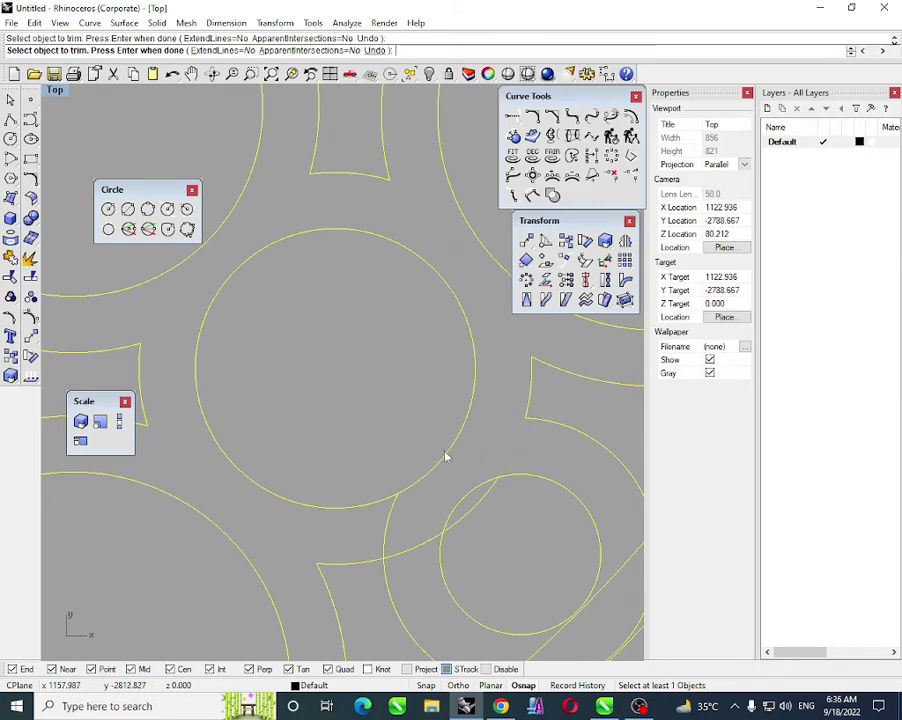
right_click_drag(420, 549, 432, 442)
left_click_drag(423, 459, 395, 405)
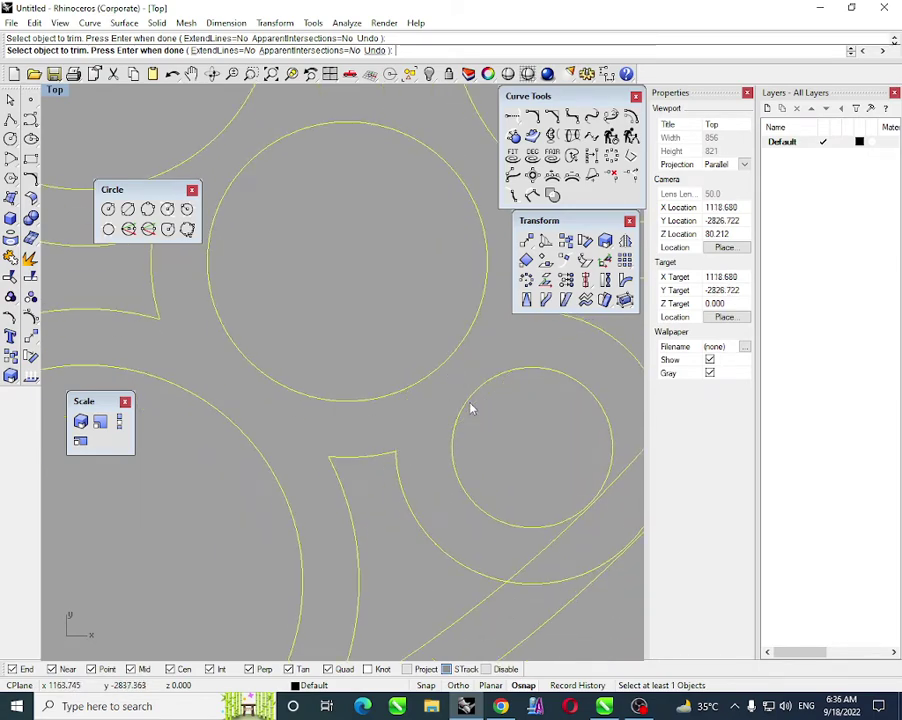
- Trim the offsets of the lower-right outer small circle and the large circle above it where they overlap the outer ring
scroll(472, 408, "down", 3)
scroll(491, 484, "up", 4)
scroll(429, 477, "down", 2)
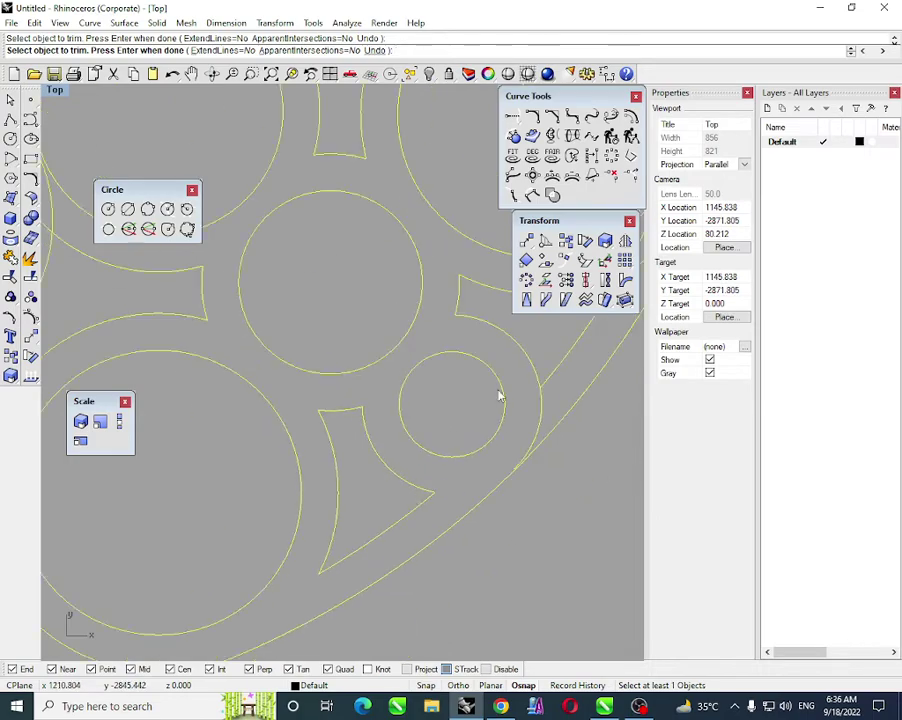
scroll(520, 402, "down", 4)
scroll(447, 424, "up", 6)
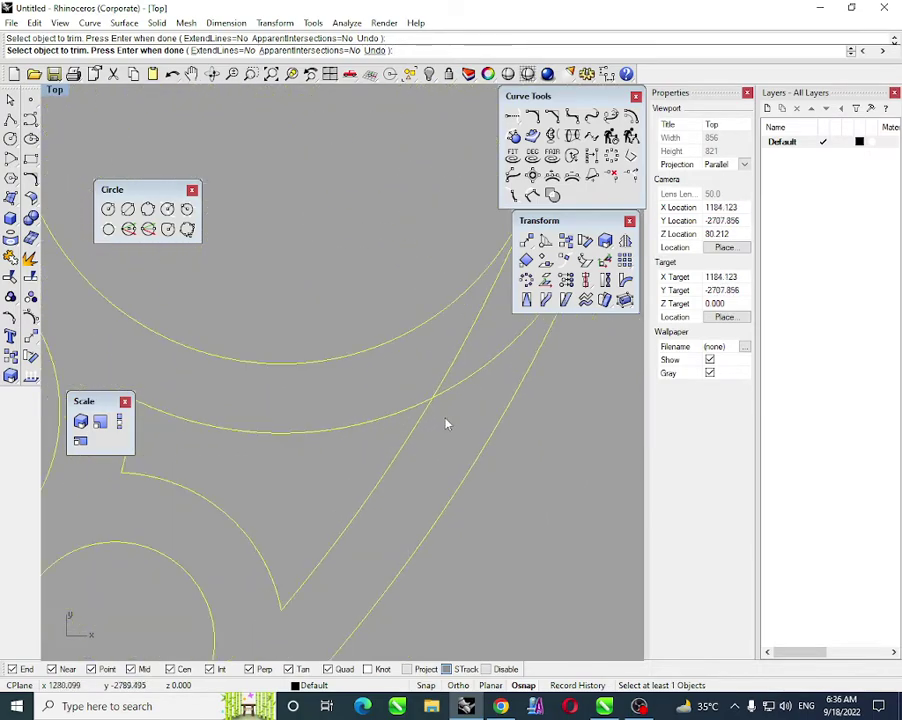
scroll(351, 424, "down", 10)
right_click_drag(403, 256, 535, 452)
scroll(548, 452, "down", 4)
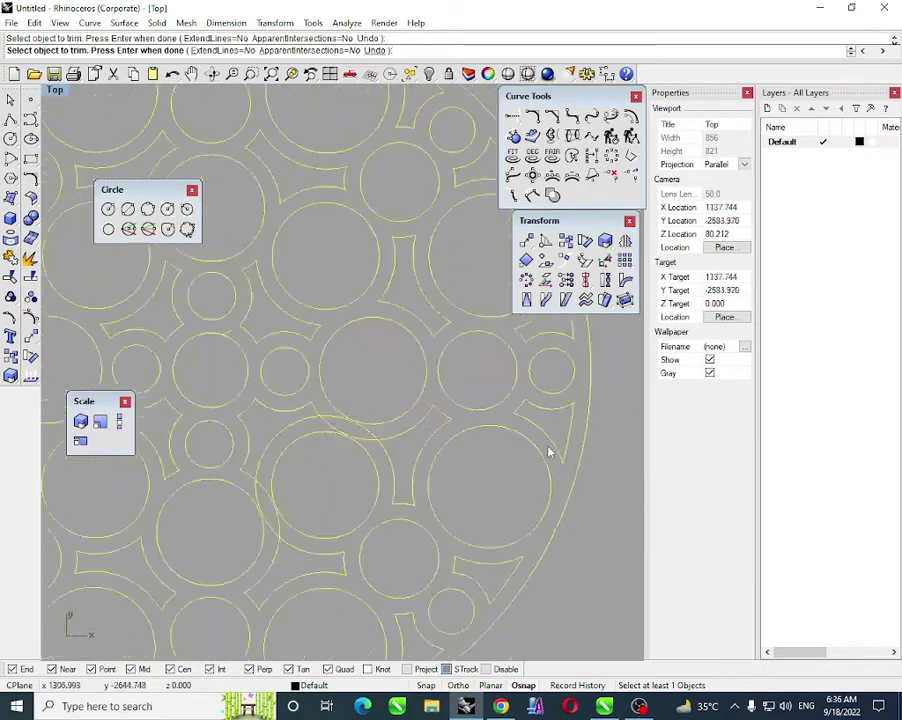
- Trim the lower-right inner diagonal circle's offset where it overlaps the offsets of the right large circle and the large circle below the centre
scroll(548, 453, "up", 5)
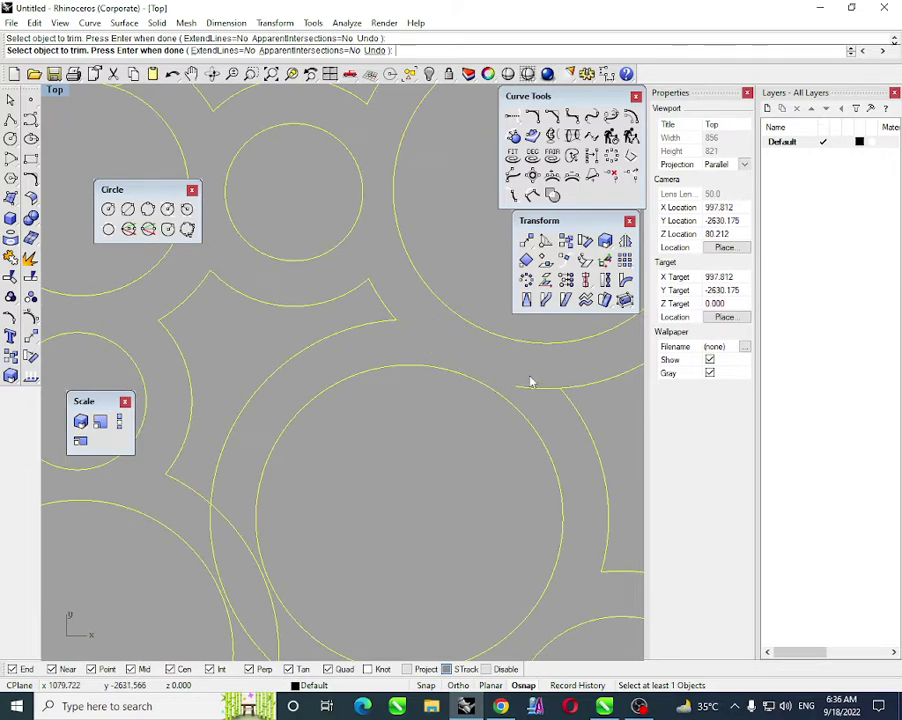
right_click_drag(530, 388, 398, 315)
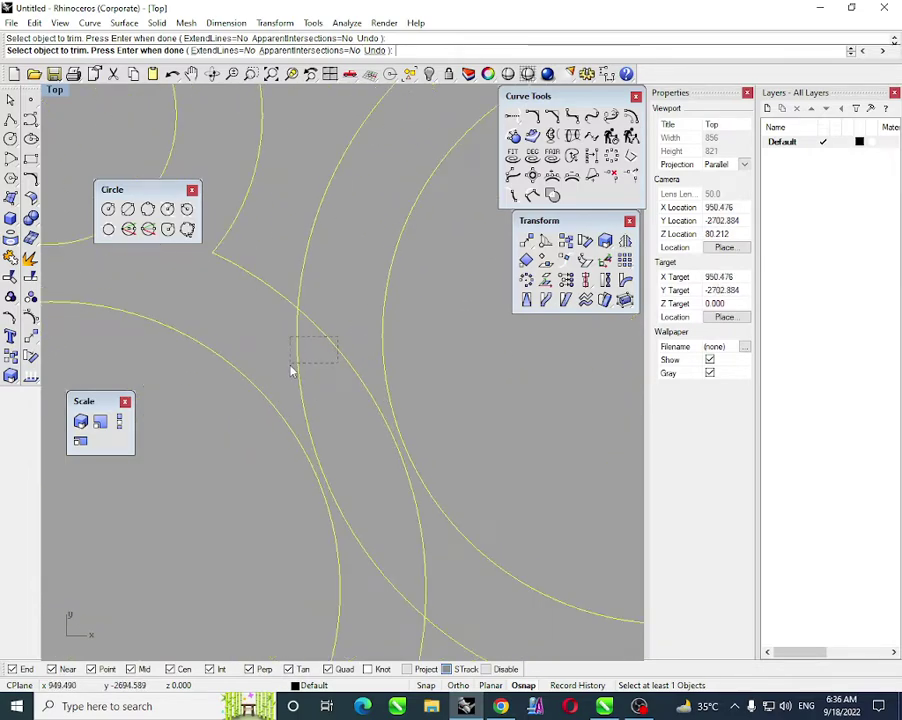
scroll(300, 385, "down", 4)
scroll(320, 425, "up", 4)
scroll(358, 430, "down", 5)
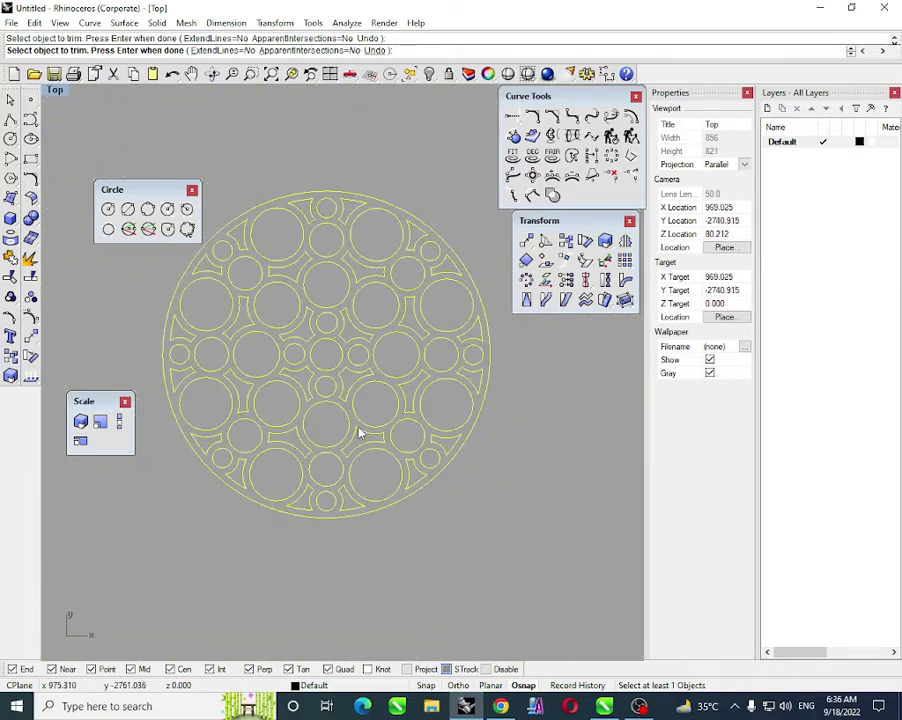
- Extract the boundary curves of the trimmed lattice's band region with CurveBoolean, combining regions and deleting no input curves
left_click(552, 195)
scroll(385, 290, "up", 4)
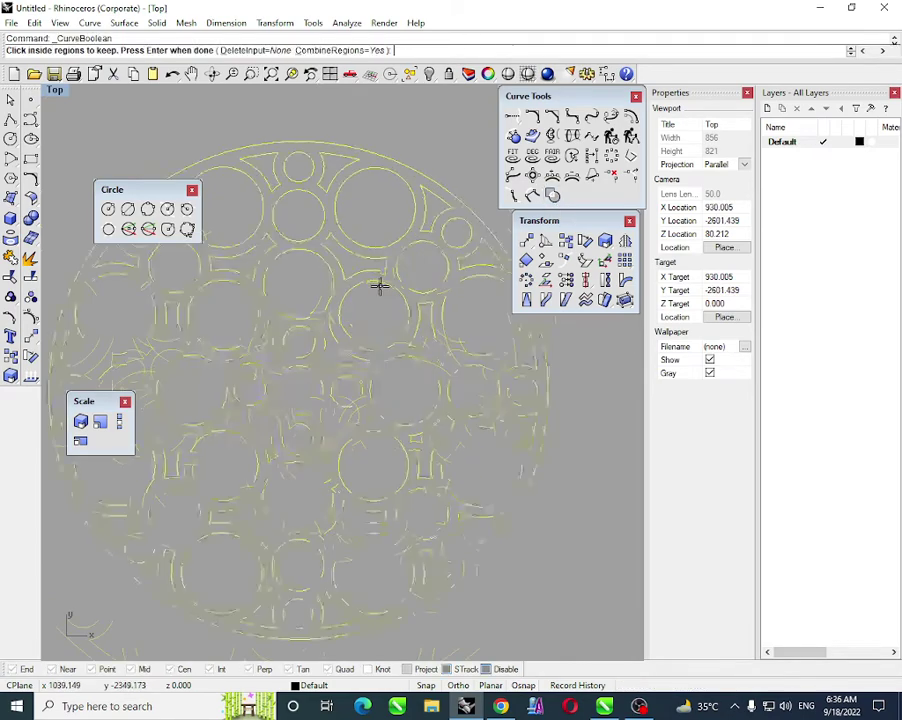
left_click(374, 323)
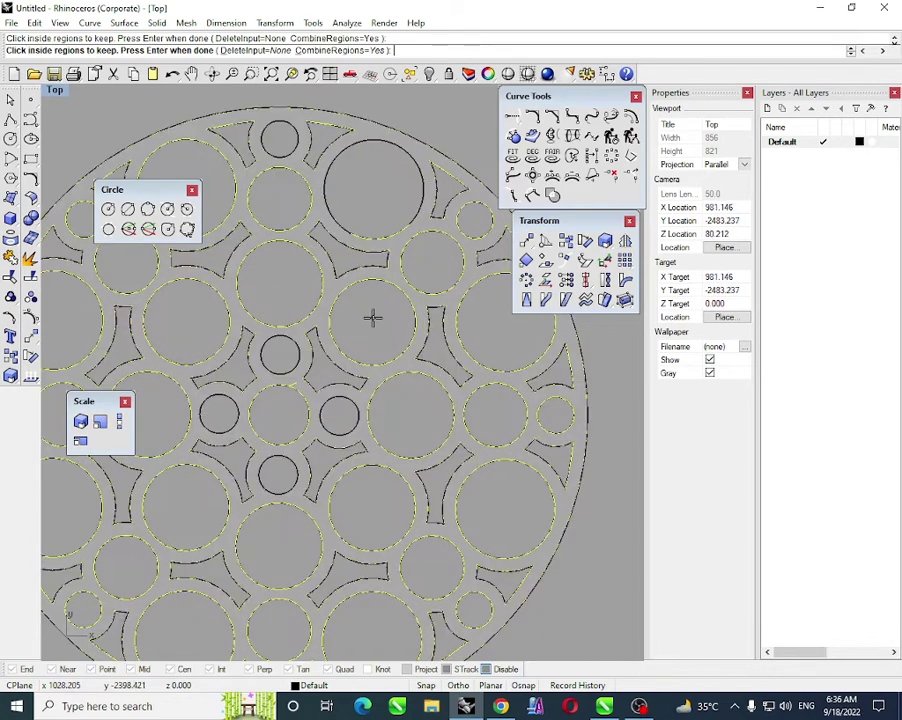
scroll(372, 320, "down", 5)
scroll(372, 333, "down", 3)
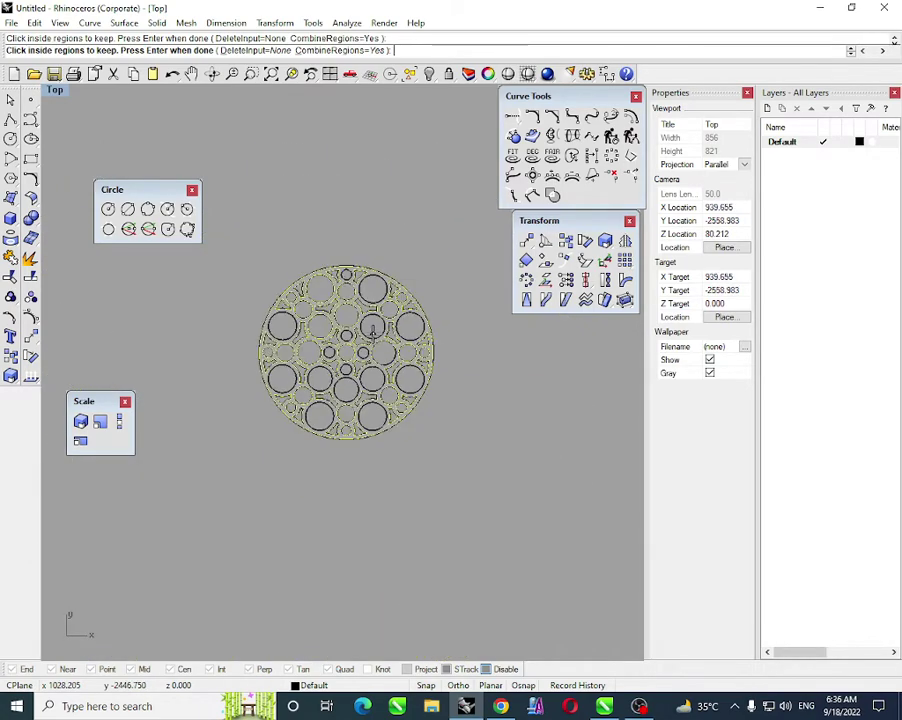
key("Return")
- Move the extracted lattice boundary curves away from the original curves into the empty area below them
scroll(374, 340, "down", 4)
left_click_drag(374, 335, 364, 421)
scroll(346, 470, "up", 8)
scroll(364, 421, "down", 5)
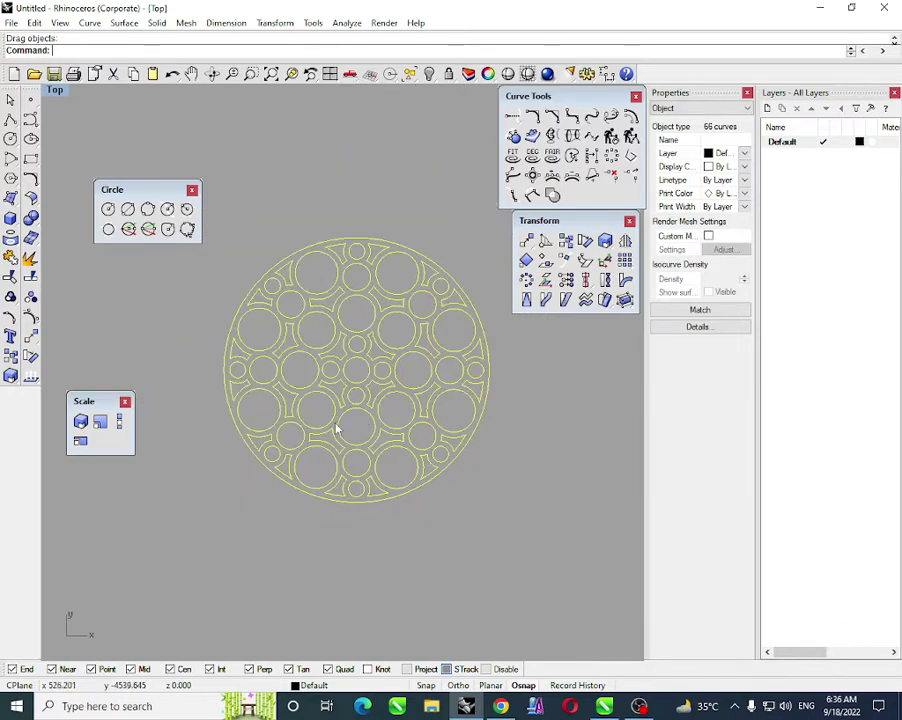
- Hatch the extracted lattice curves with the Solid pattern at rotation 0.0 and scale 1.0
type("h")
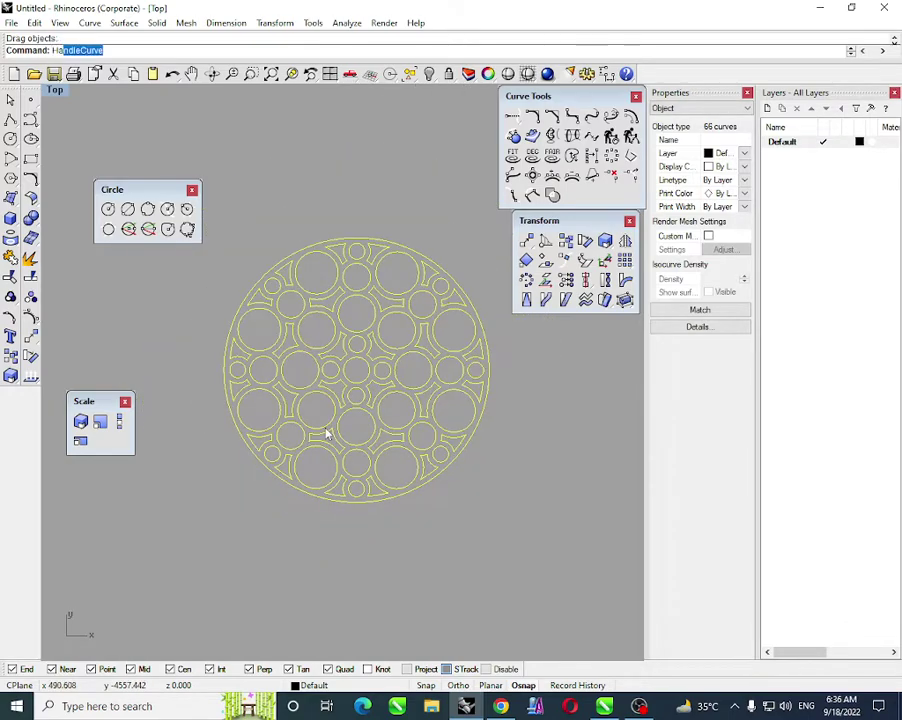
type("atch")
key("Return")
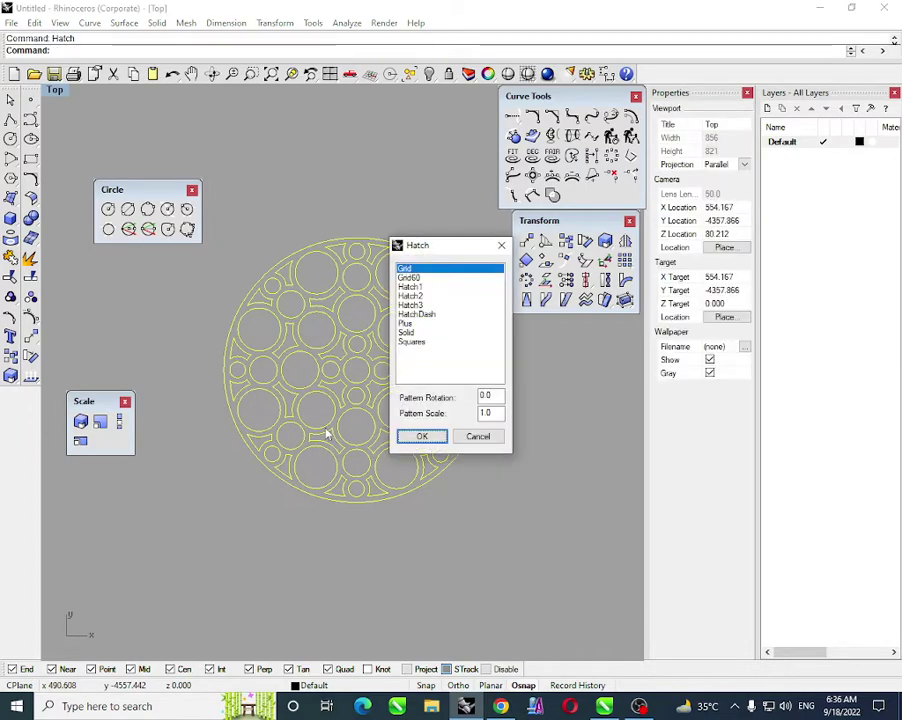
left_click(407, 332)
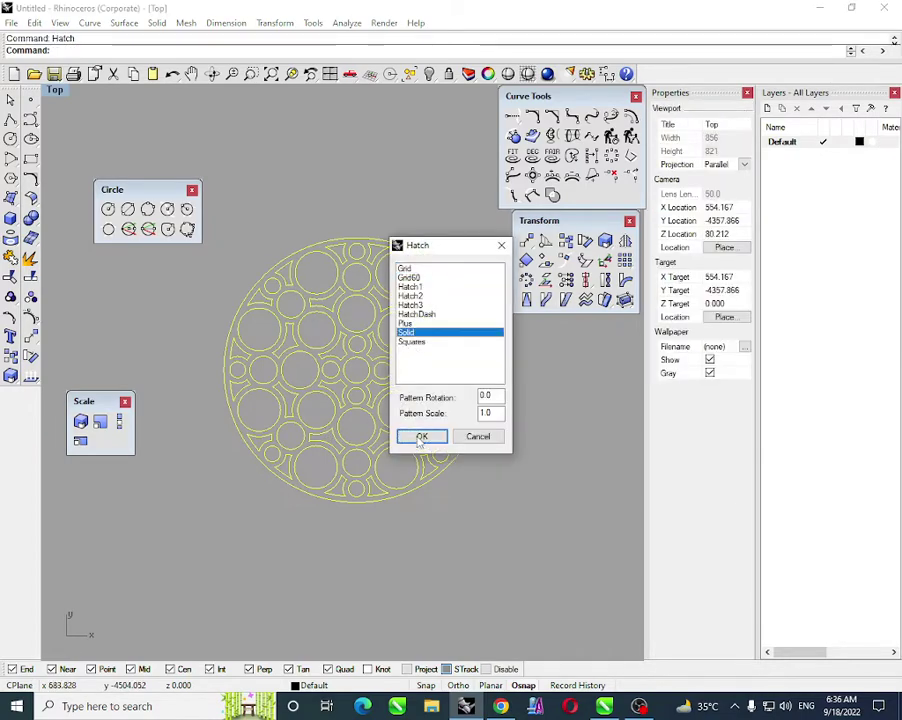
left_click(421, 437)
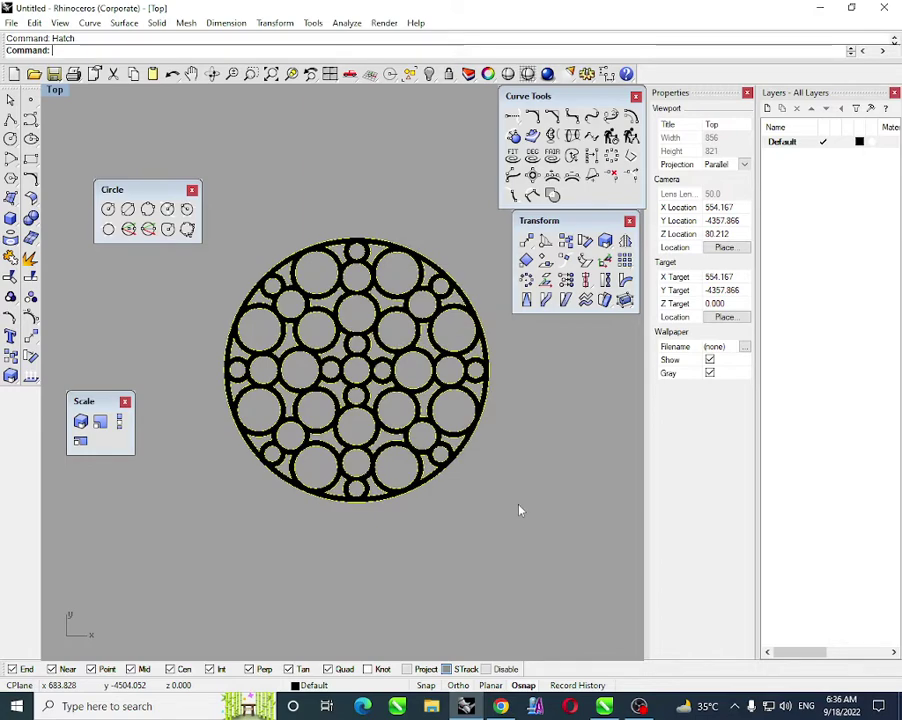
key("Escape")
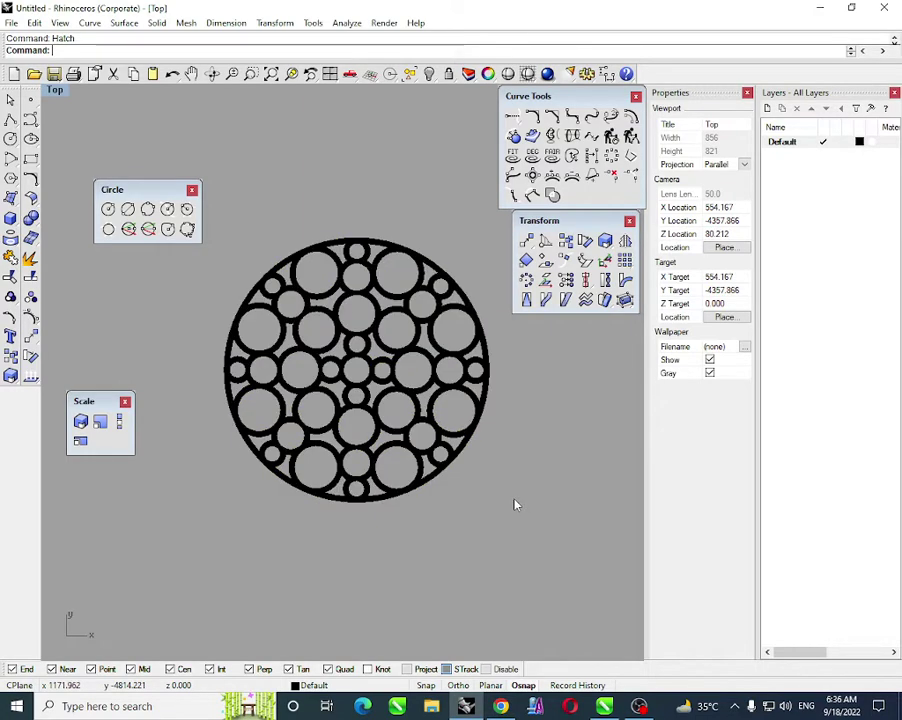
- Move the solid-filled lattice up beside the bitmap, just left of its matching circle-filled round pattern
scroll(514, 503, "down", 2)
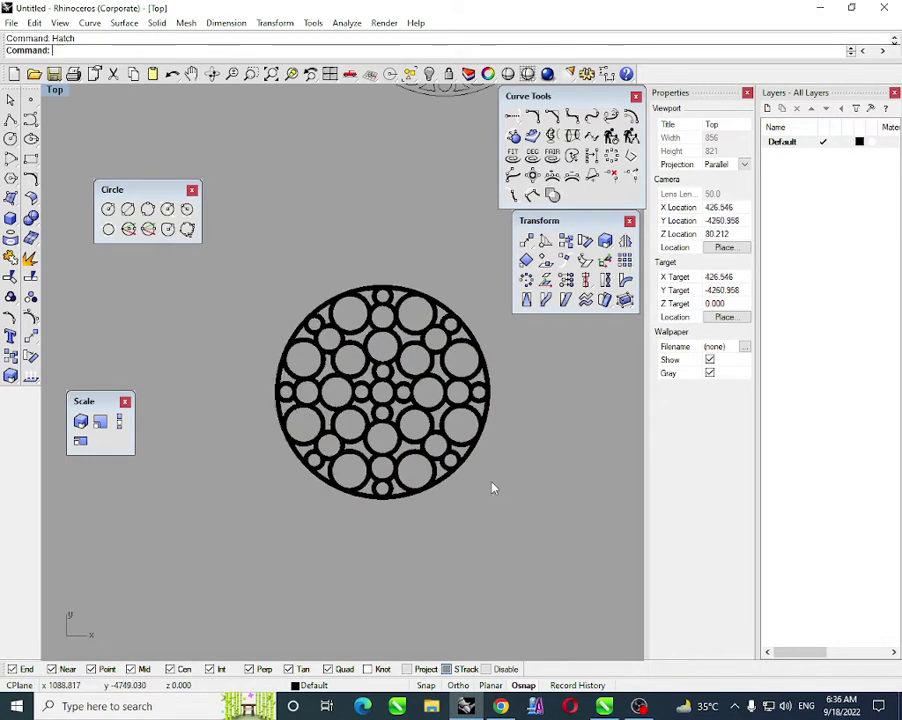
scroll(492, 470, "down", 4)
left_click_drag(390, 476, 382, 264)
scroll(401, 521, "down", 4)
key("Escape")
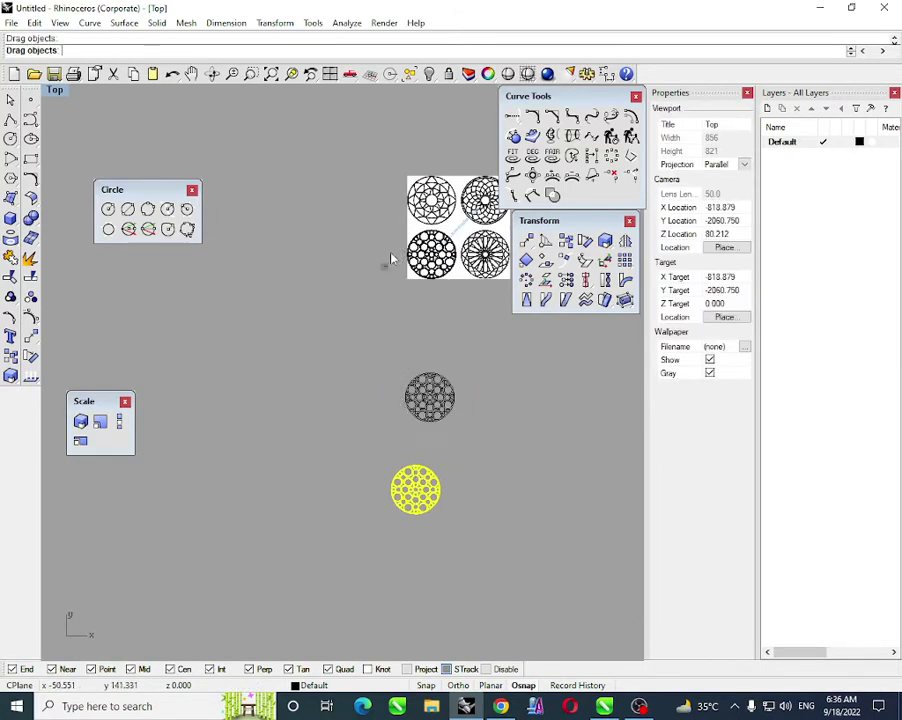
scroll(392, 260, "up", 2)
right_click_drag(422, 342, 366, 459)
scroll(356, 398, "up", 10)
left_click(371, 423)
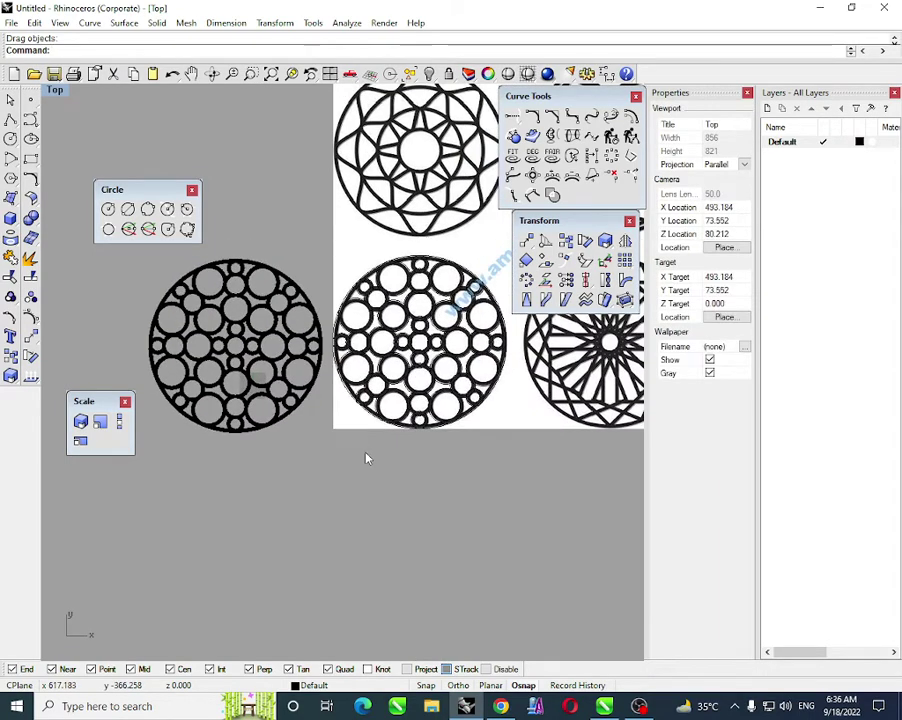
scroll(366, 459, "down", 1)
scroll(366, 458, "down", 1)
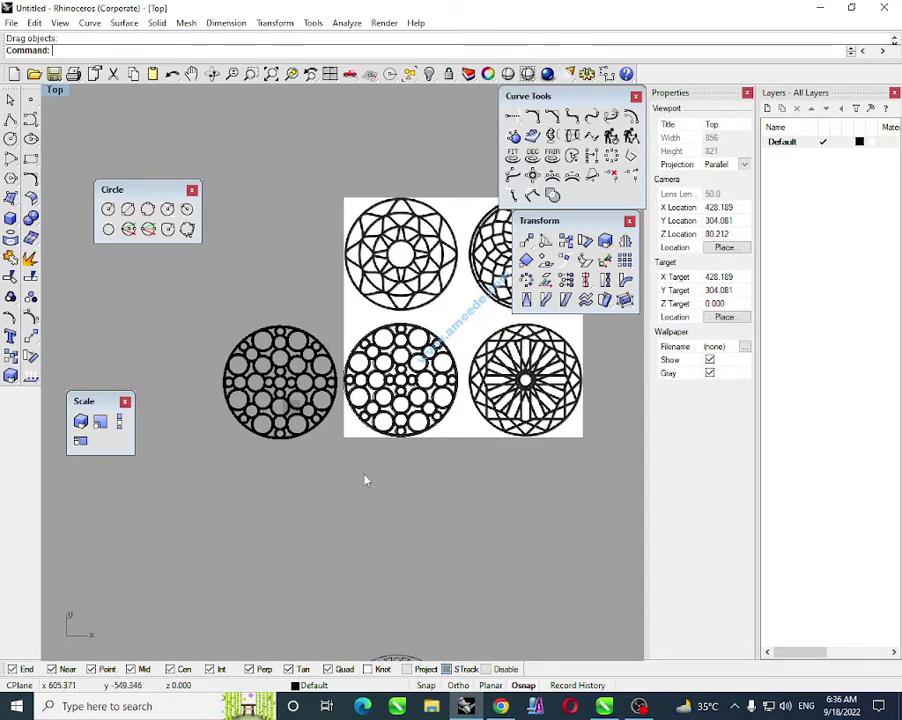
scroll(297, 349, "up", 2)
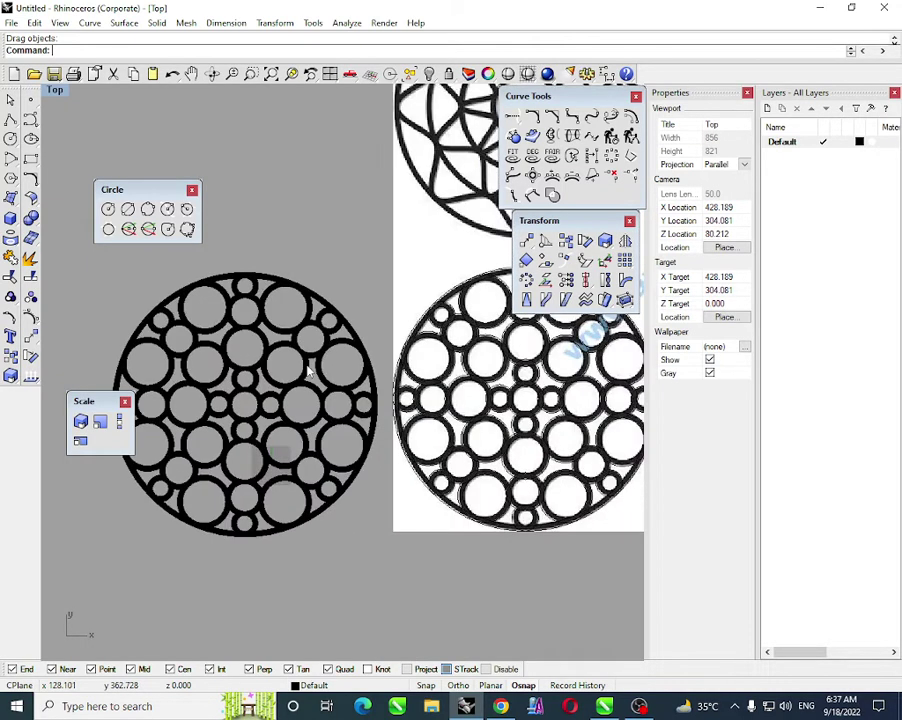
scroll(181, 296, "down", 1)
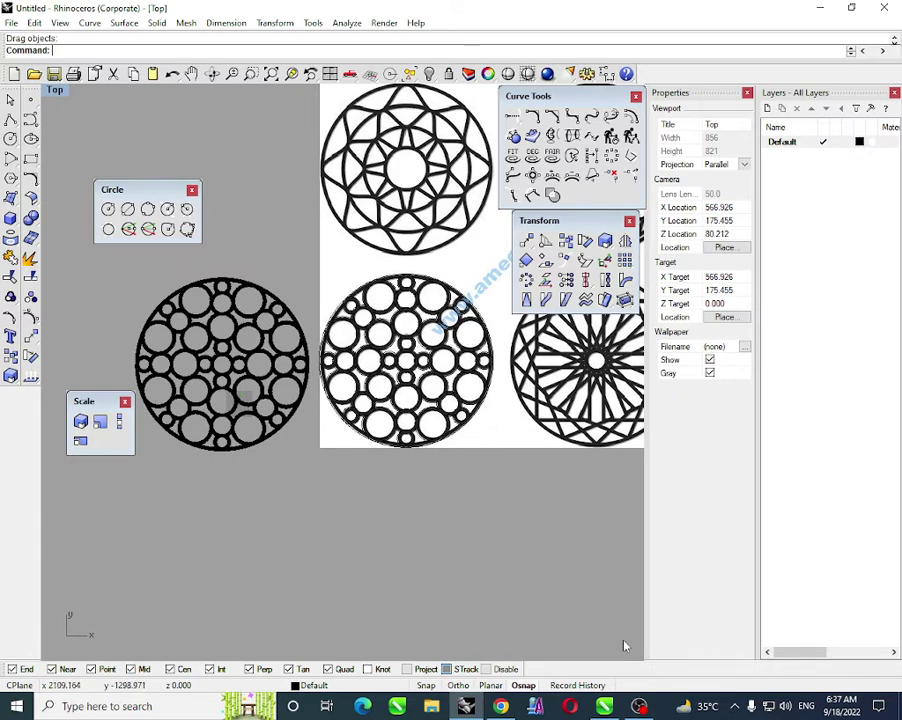
left_click(638, 706)
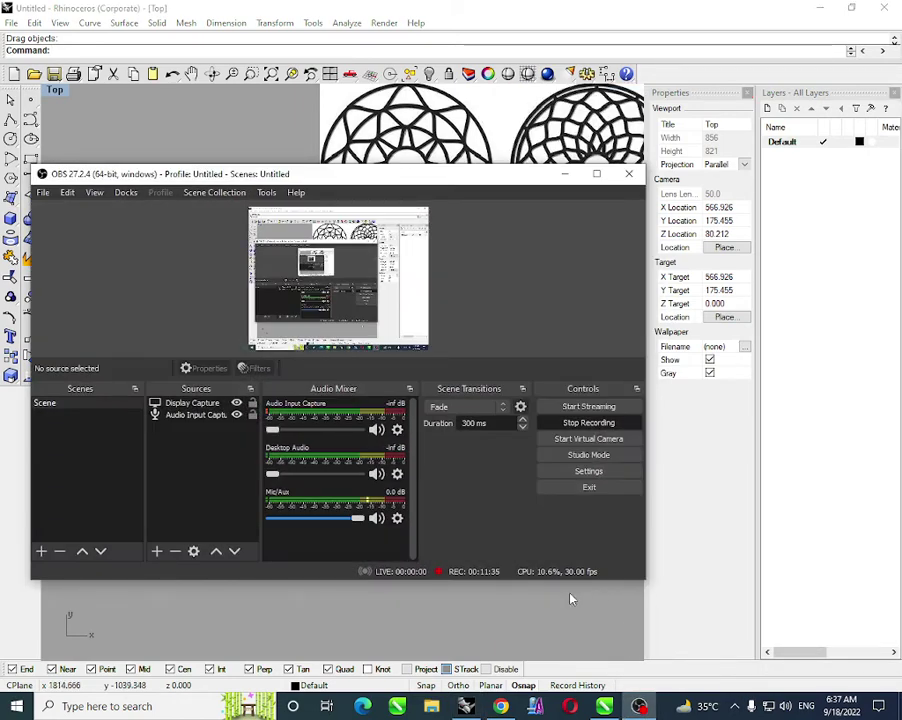